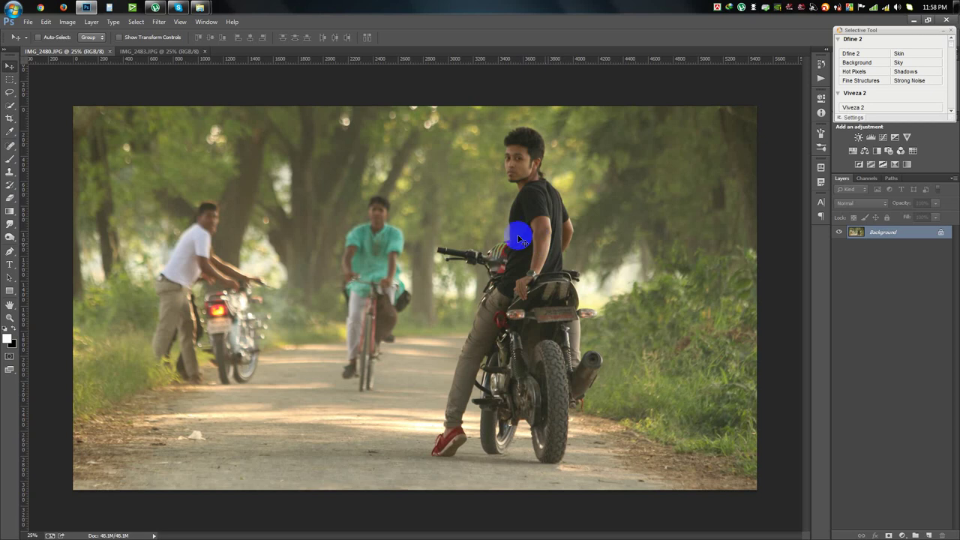
- Patch the small white litter piece on the dirt road with clean road texture, then deselect
left_click(10, 145)
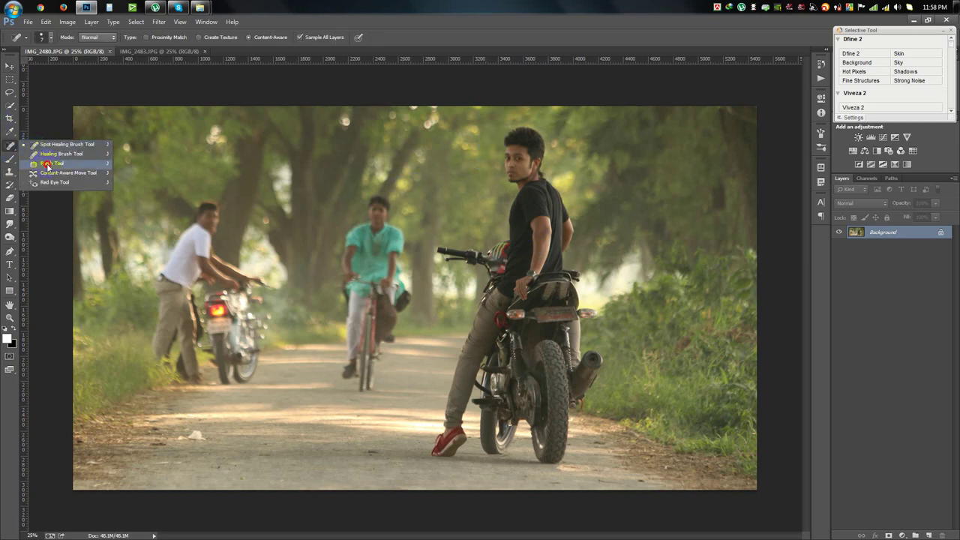
left_click(52, 163)
scroll(386, 466, "up", 3)
scroll(382, 466, "up", 2)
scroll(497, 343, "down", 3)
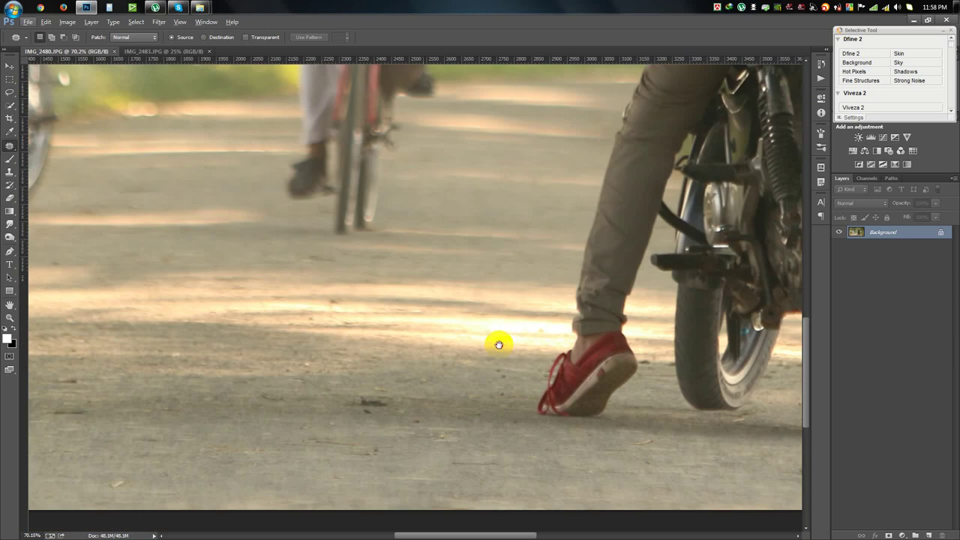
scroll(656, 308, "left", 5)
scroll(437, 300, "left", 2)
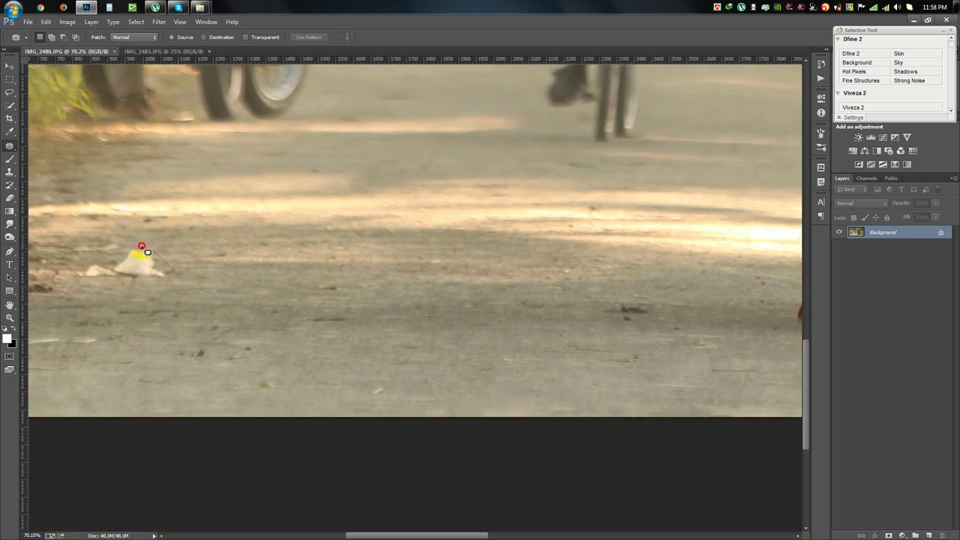
left_click_drag(72, 279, 78, 282)
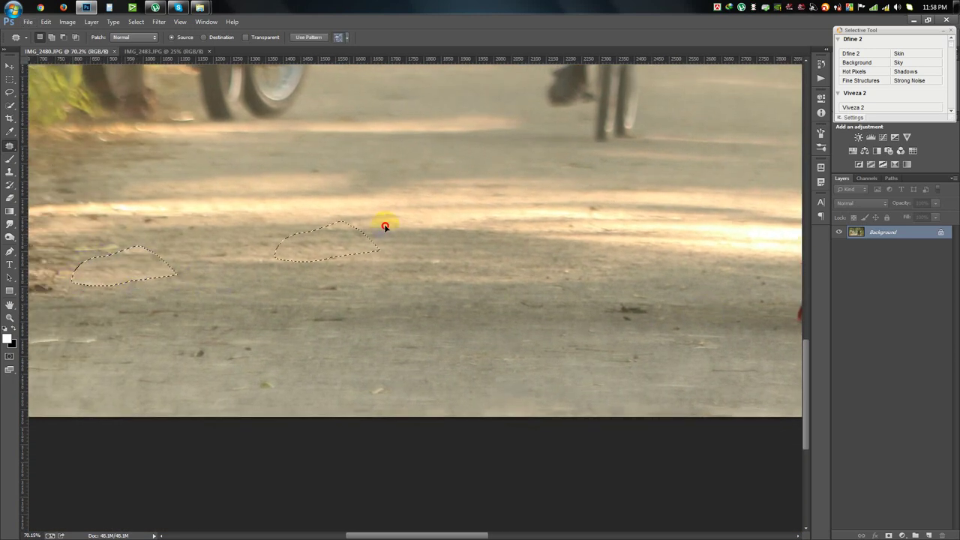
mouse_move(151, 277)
left_mouse_down()
mouse_move(285, 285)
mouse_move(630, 277)
left_mouse_up()
key("ctrl+d")
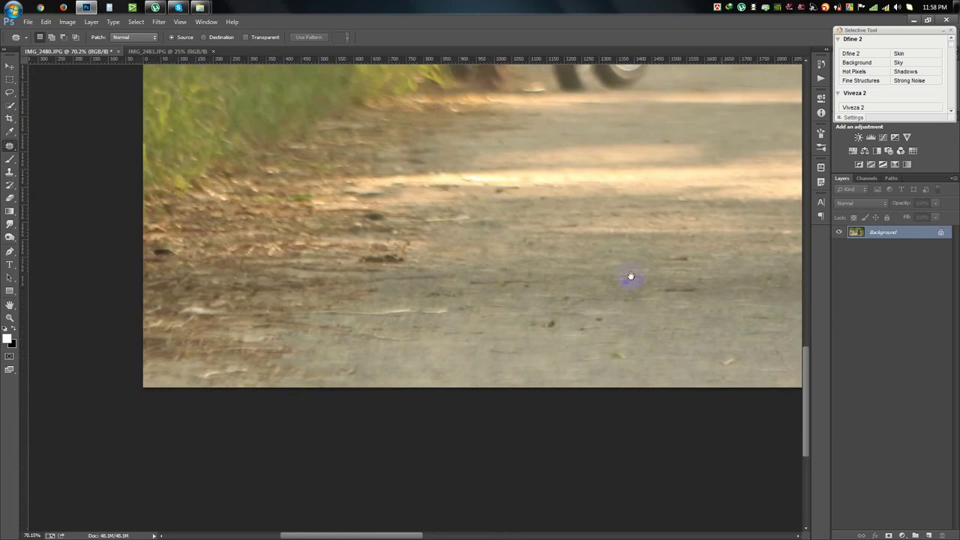
- Switch to the Spot Healing Brush, set its brush size, and heal a first road blemish
right_click(9, 146)
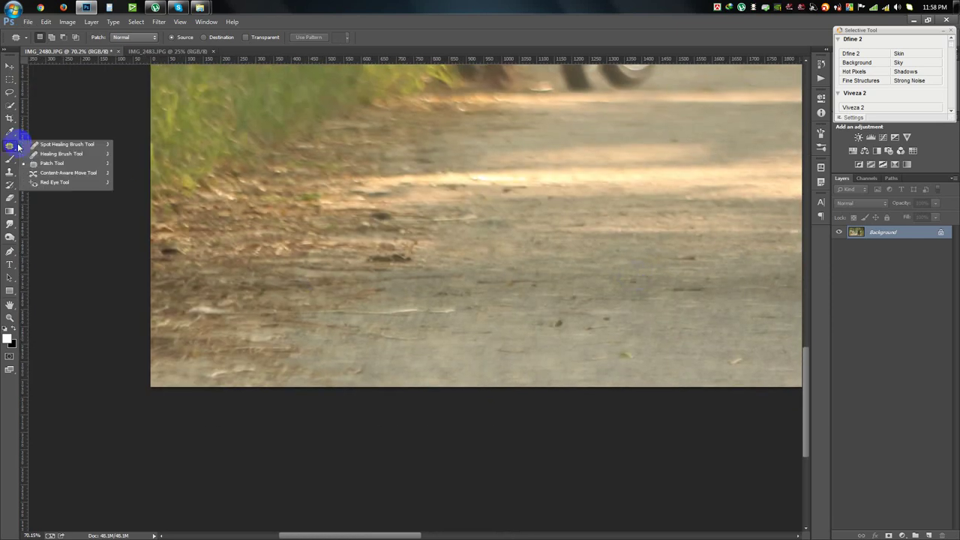
left_click(60, 160)
right_click(9, 146)
left_click(53, 140)
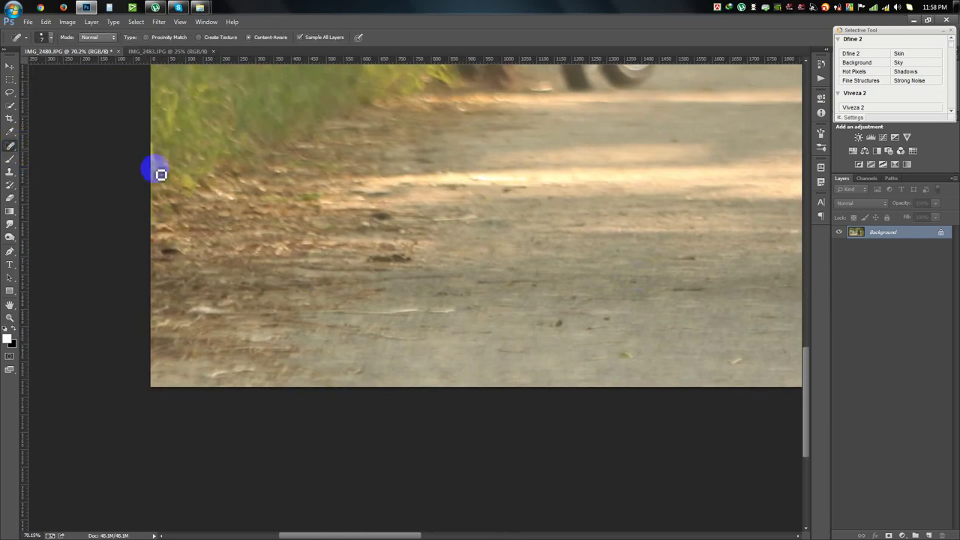
left_click_drag(210, 230, 220, 248)
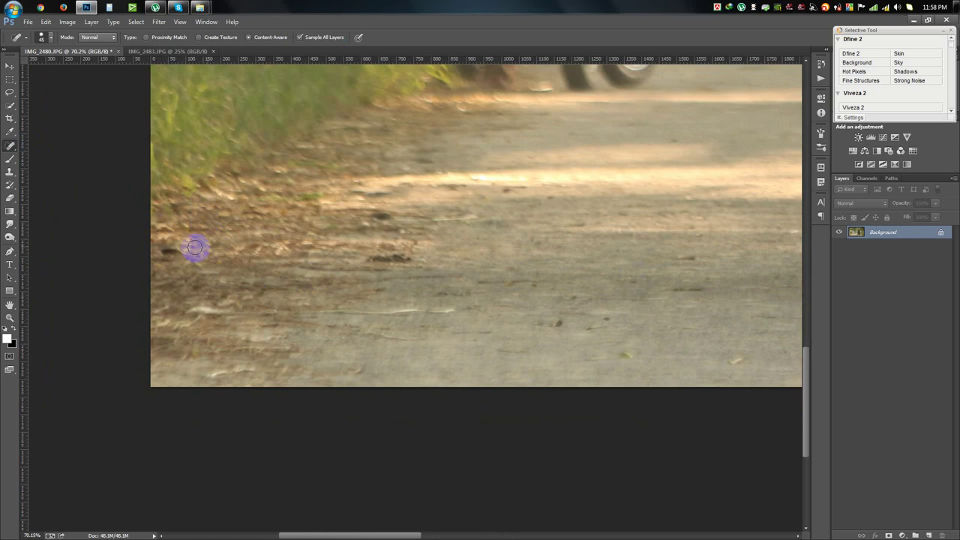
right_click(233, 253)
left_click(192, 250)
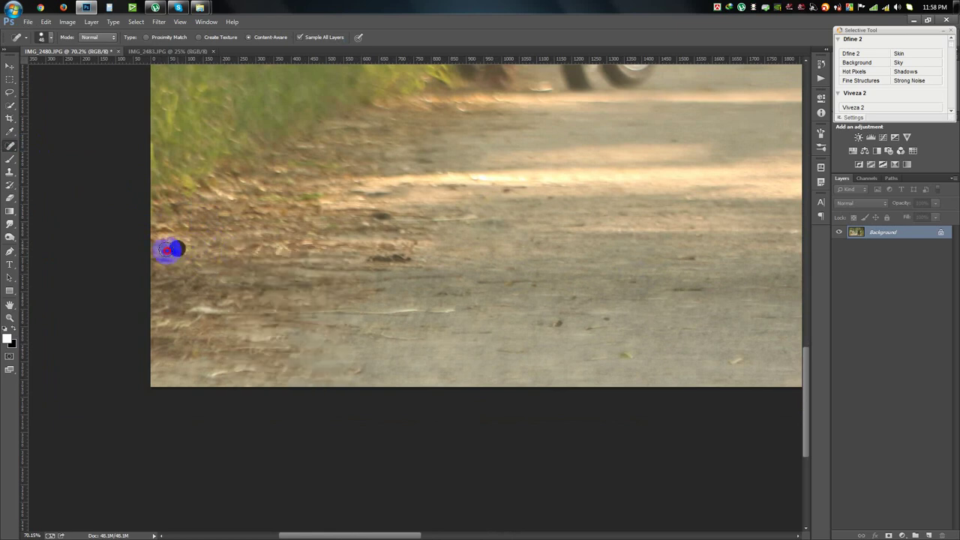
- Heal the dark spots, marks and bright crack across the left part of the road
left_click_drag(159, 236, 155, 223)
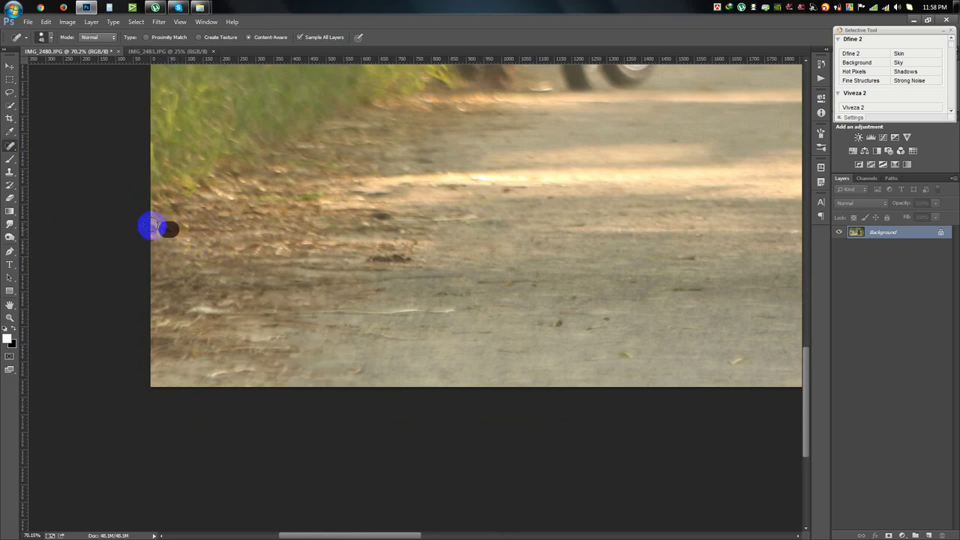
left_click_drag(228, 306, 152, 319)
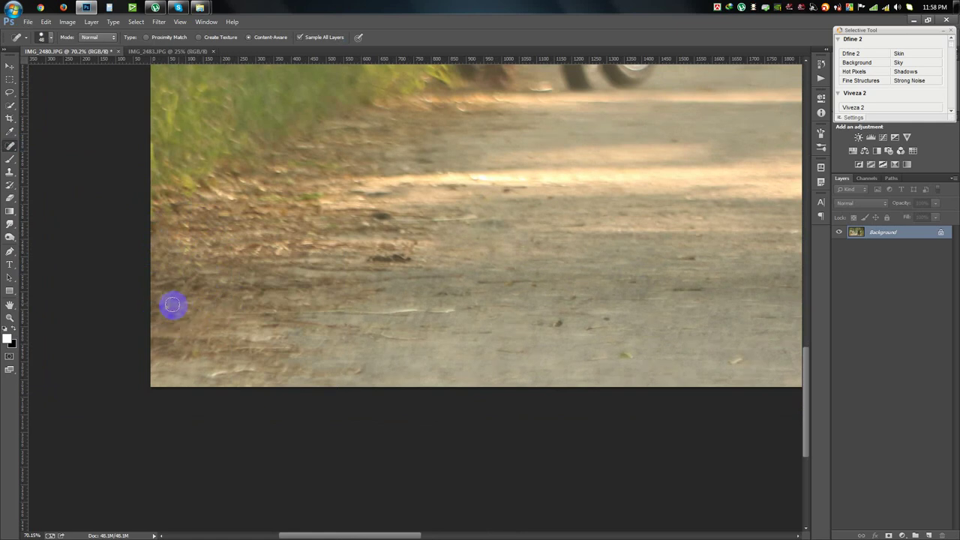
left_click_drag(411, 257, 377, 258)
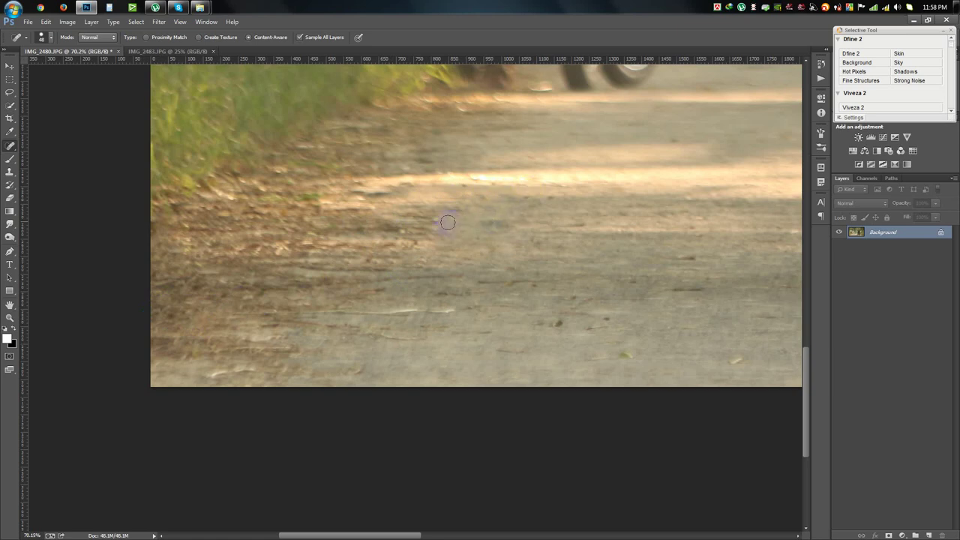
left_click_drag(448, 222, 317, 207)
left_click_drag(371, 188, 334, 191)
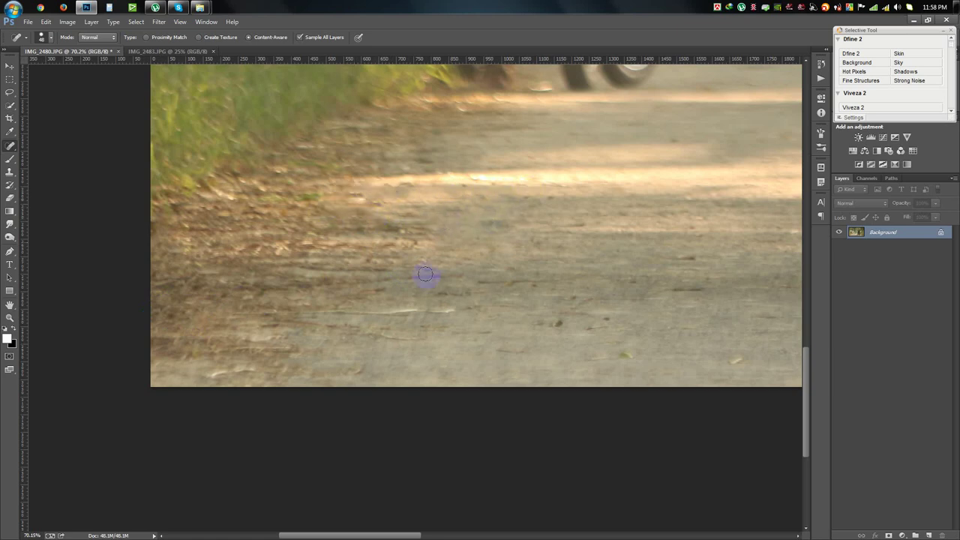
left_click_drag(447, 311, 215, 311)
mouse_move(251, 352)
left_mouse_down()
mouse_move(206, 375)
mouse_move(303, 348)
left_mouse_up()
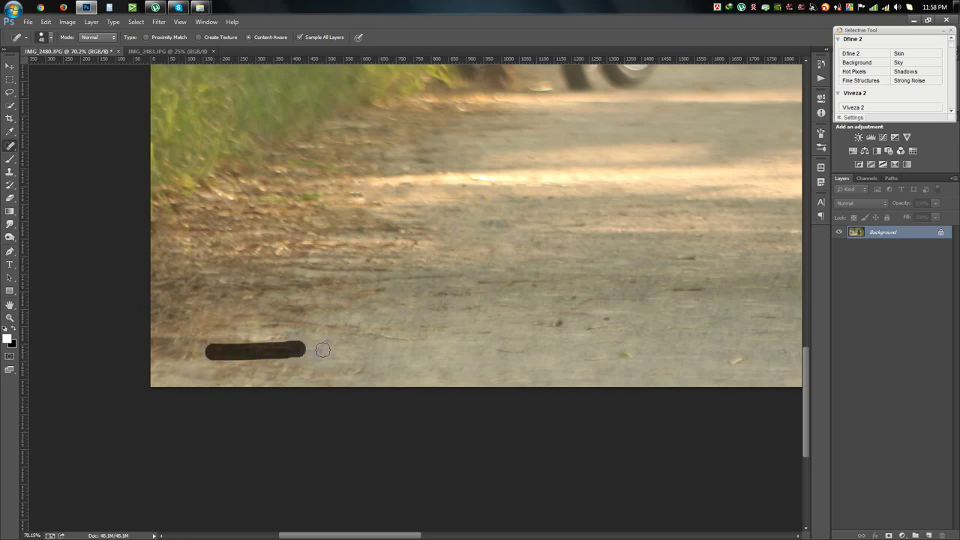
- Dab away the remaining small specks scattered over the road surface
left_click_drag(635, 340, 532, 327)
left_click(612, 345)
left_click(700, 285)
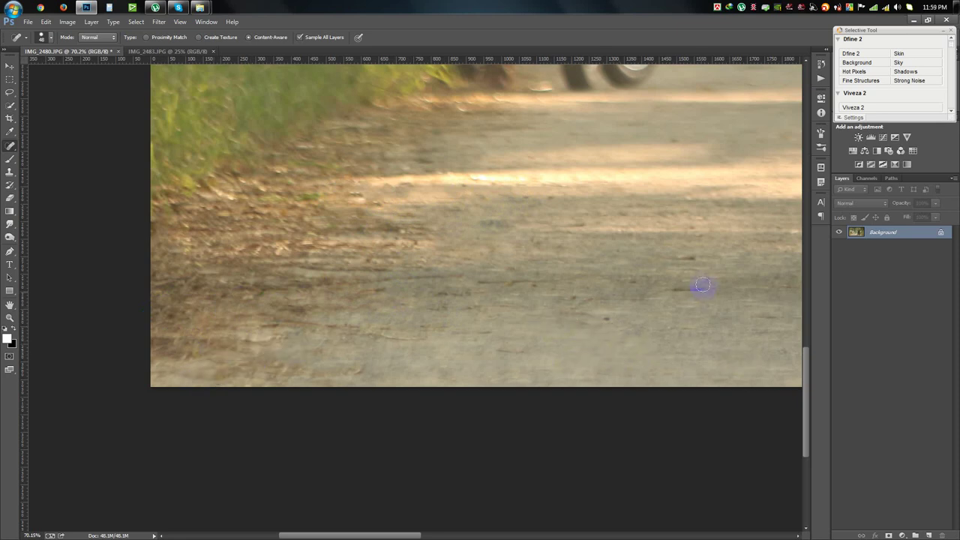
left_click(693, 258)
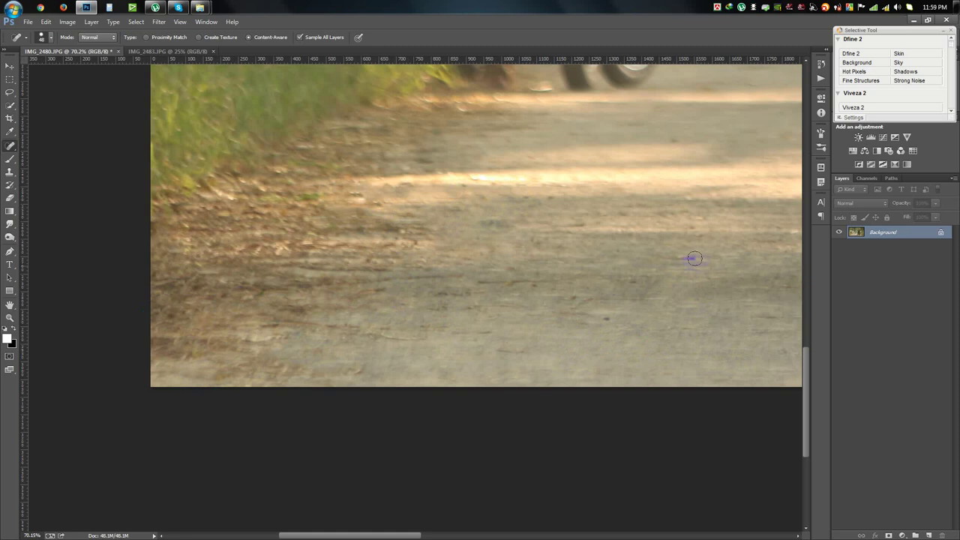
left_click(594, 321)
left_click(537, 303)
left_click_drag(343, 196, 291, 199)
- Heal the specks and streaks on the road left of and beside the red shoe
scroll(272, 255, "right", 10)
left_click(315, 276)
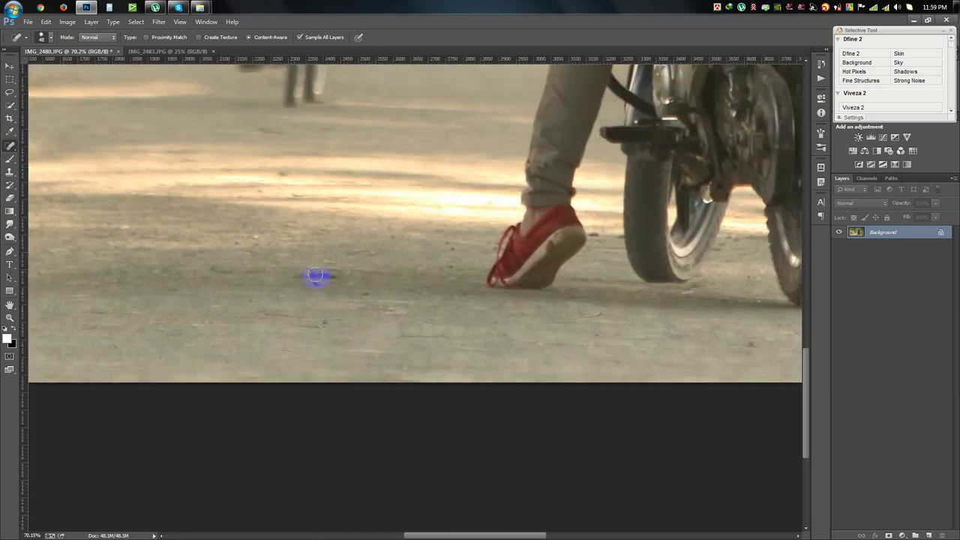
left_click_drag(343, 273, 311, 275)
left_click(364, 295)
left_click_drag(343, 321, 285, 327)
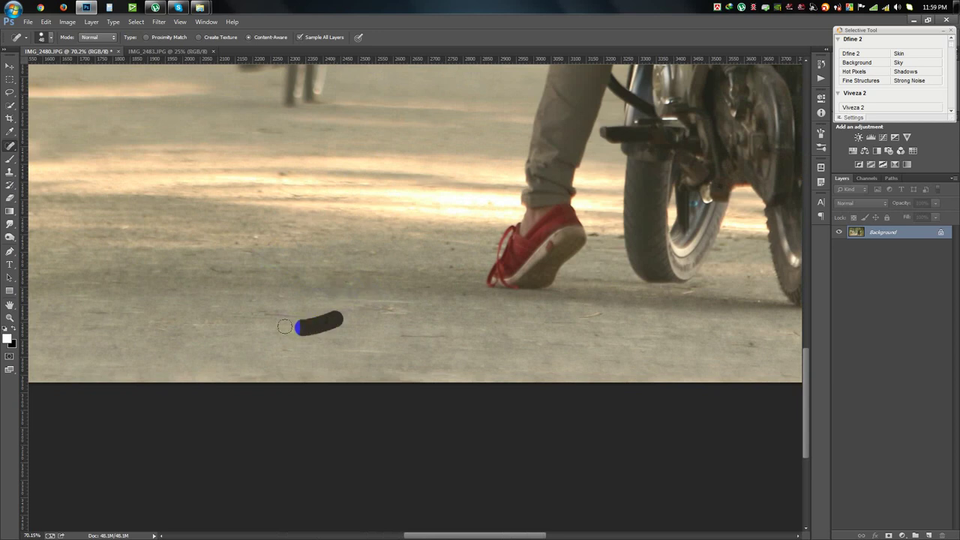
left_click_drag(245, 255, 310, 284)
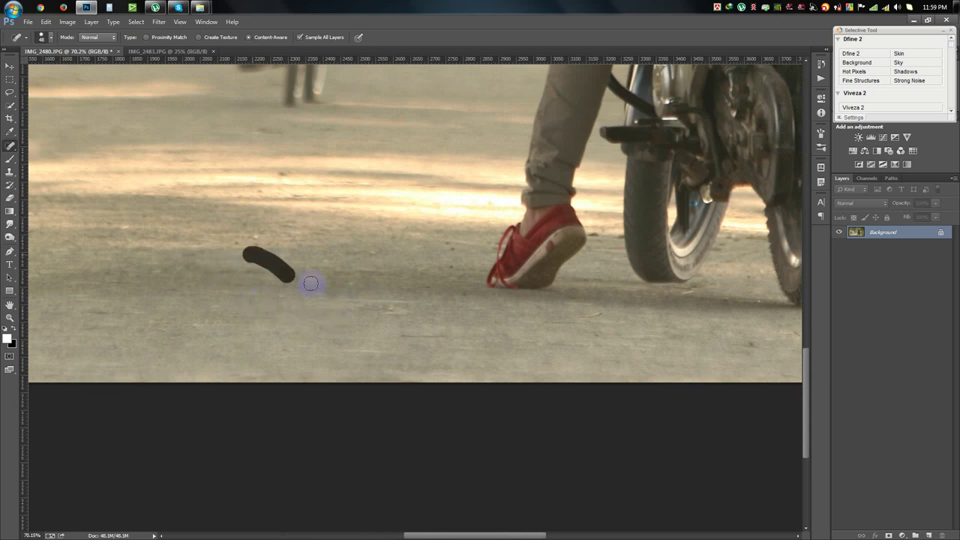
left_click(446, 264)
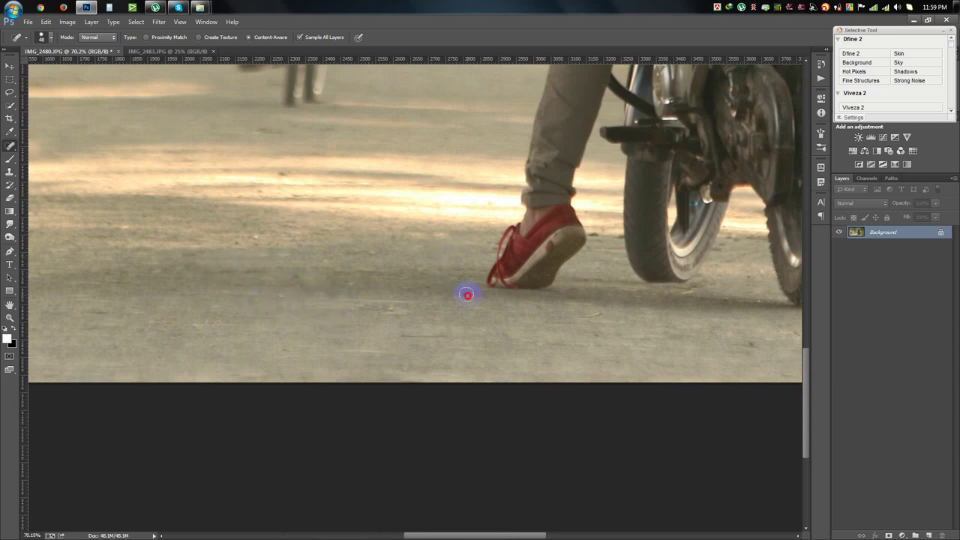
left_click_drag(397, 312, 337, 296)
- Heal spots near the road's right edge, by the rear wheel, and the yellow spot
scroll(471, 407, "up", 3)
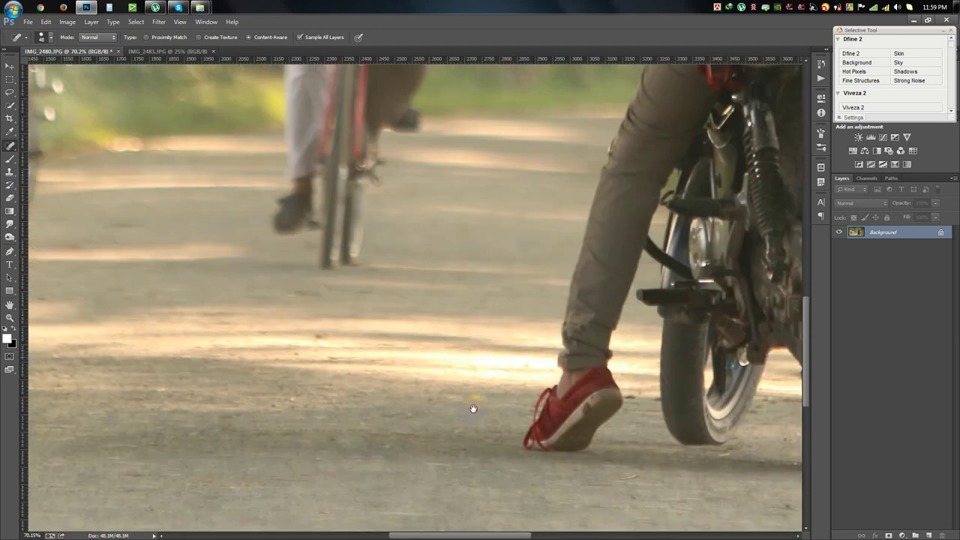
scroll(372, 378, "up", 2)
scroll(558, 417, "down", 3)
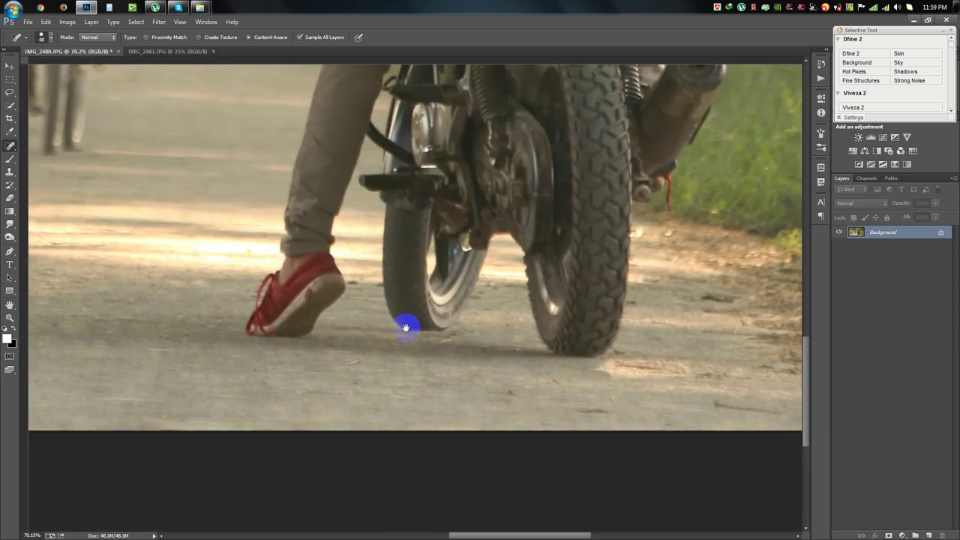
scroll(405, 325, "right", 3)
left_click(765, 297)
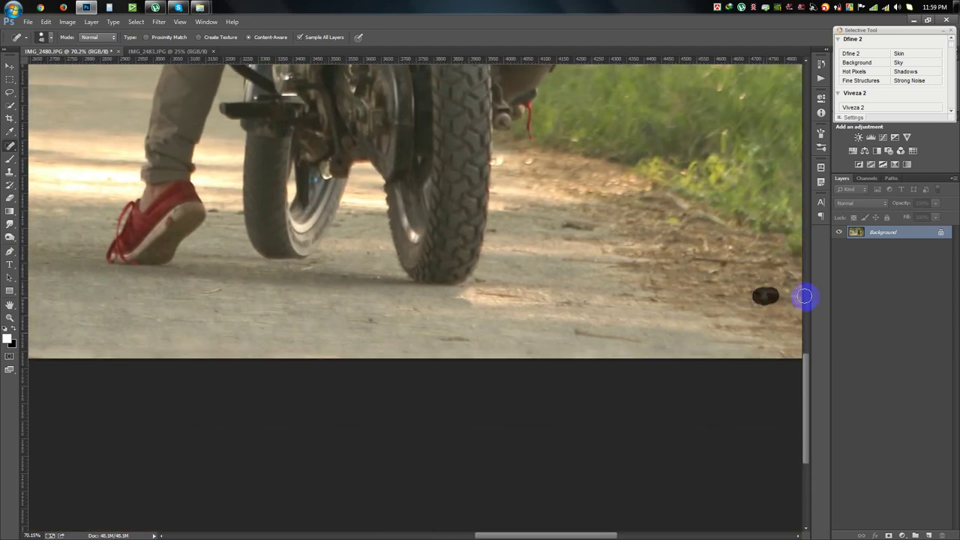
scroll(512, 308, "right", 3)
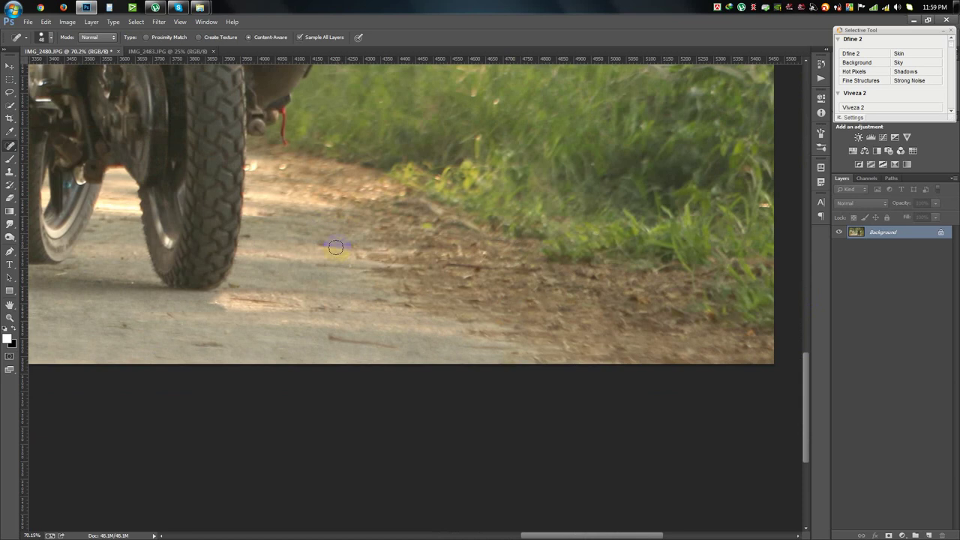
left_click(287, 165)
left_click_drag(292, 298, 247, 299)
left_click(236, 300)
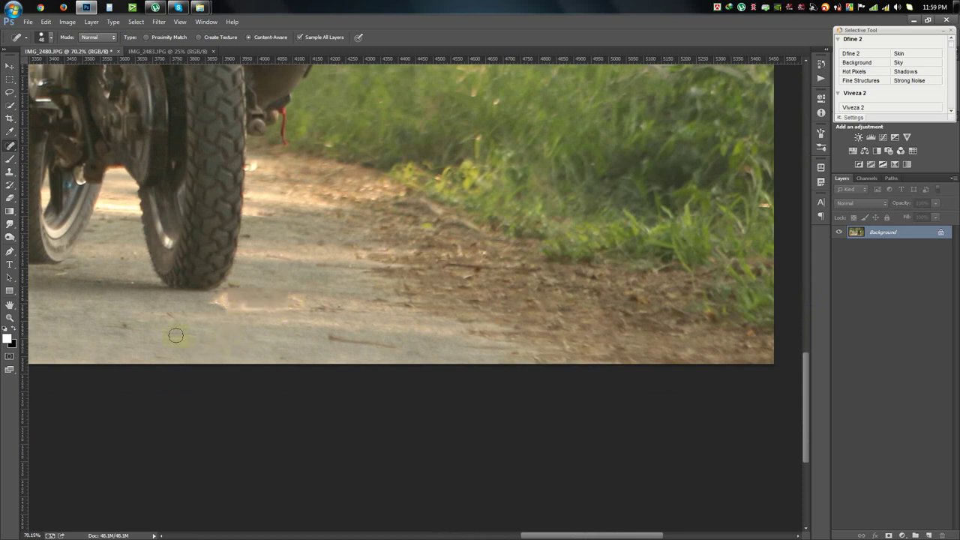
- Heal the streaks and small specks across the road below the rear wheel
left_click_drag(175, 335, 109, 322)
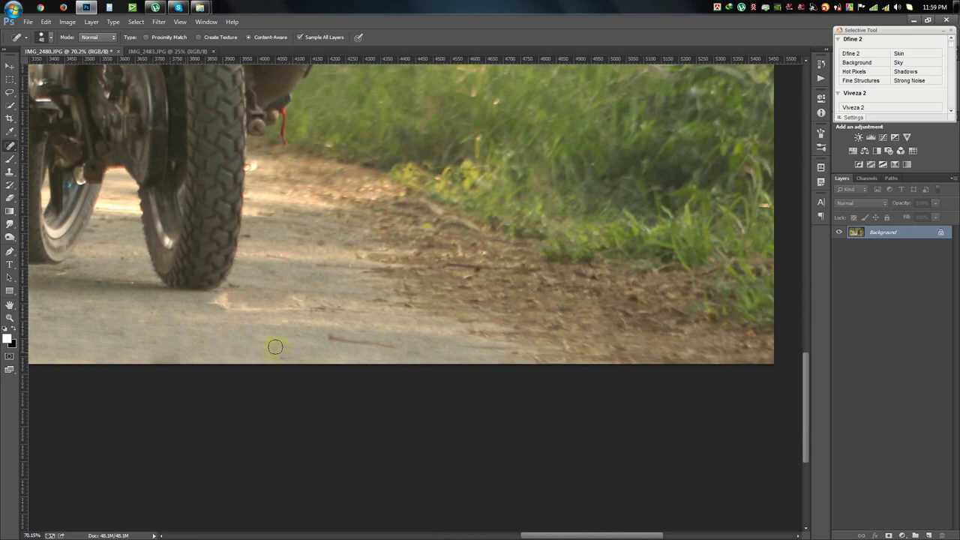
left_click_drag(311, 339, 409, 350)
left_click_drag(353, 312, 303, 310)
left_click(386, 302)
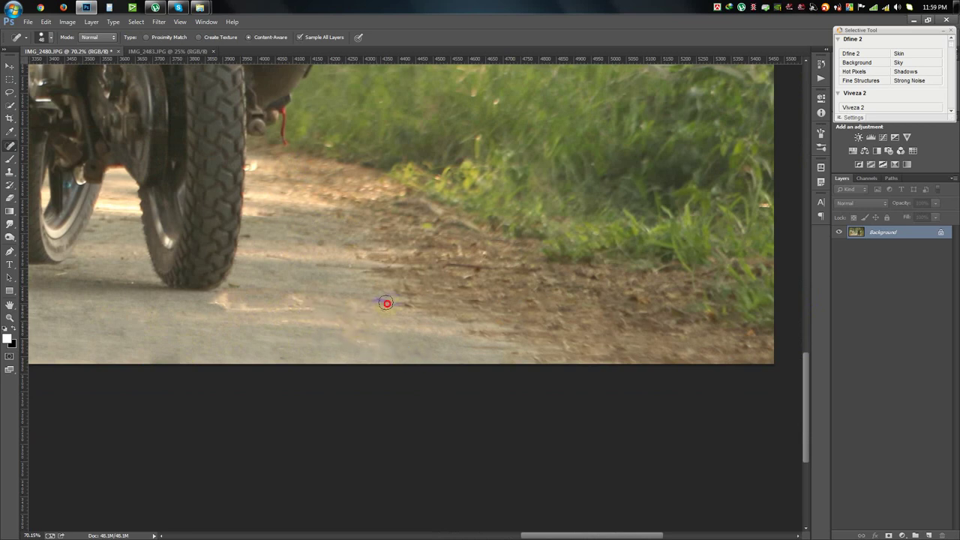
left_click(416, 294)
scroll(282, 243, "down", 5)
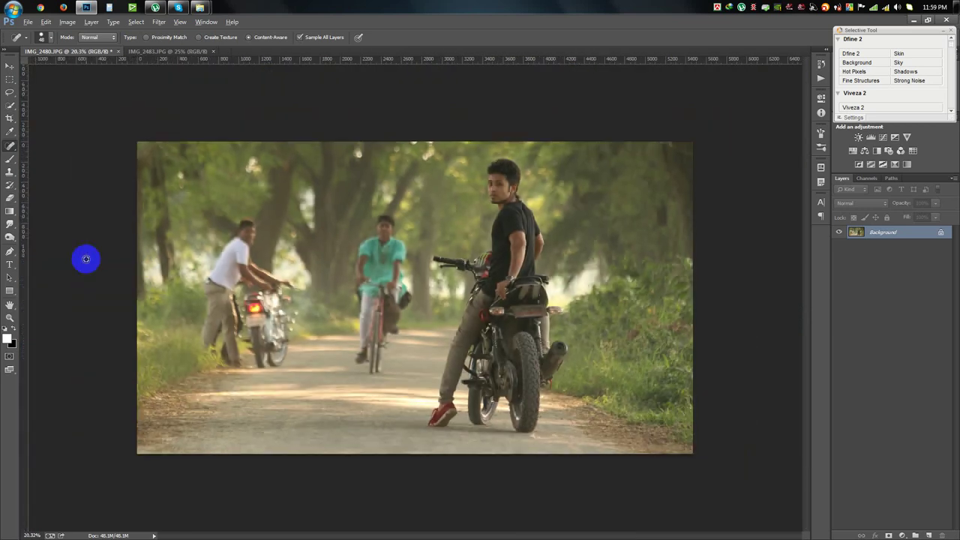
- Zoom in and lasso a closed outline around the teal-shirted cyclist and his bicycle
scroll(86, 257, "up", 2)
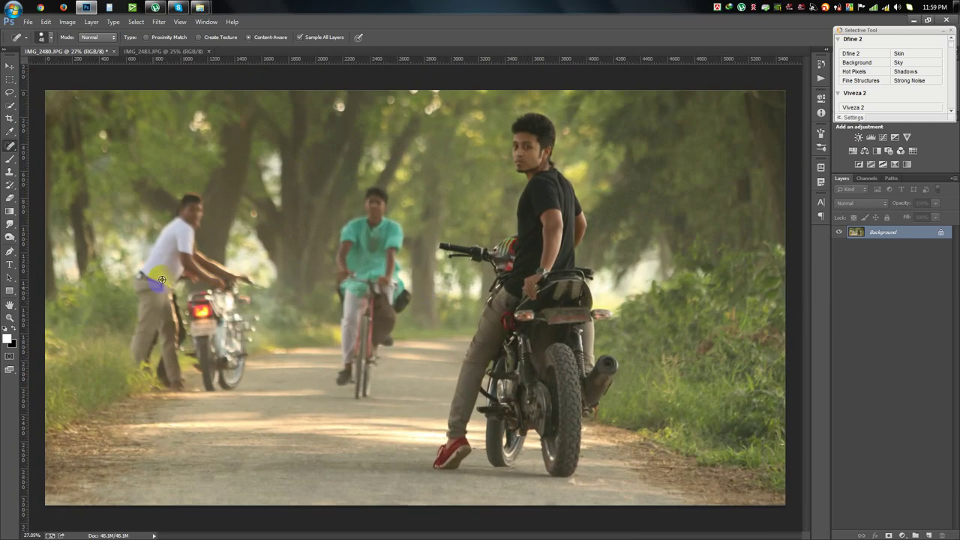
scroll(165, 277, "up", 1)
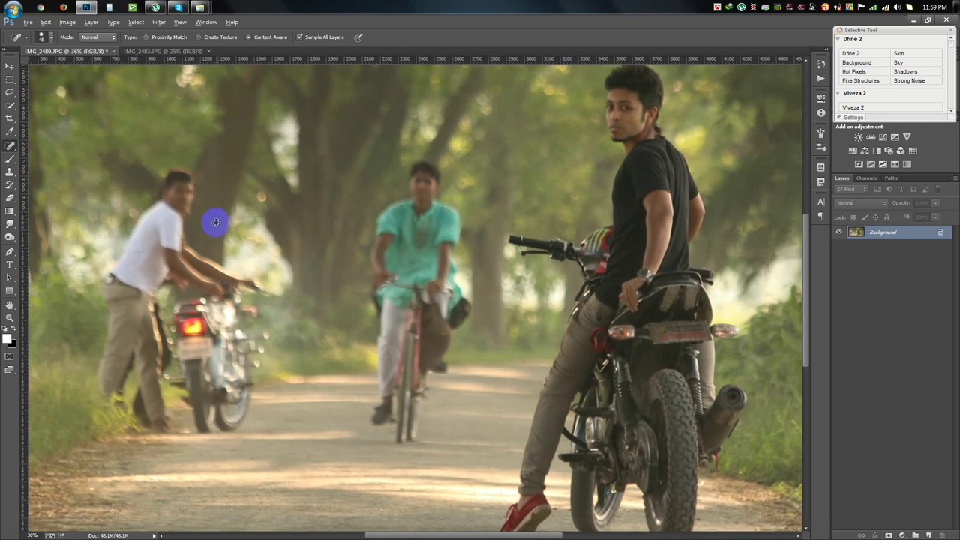
scroll(300, 240, "up", 1)
scroll(402, 240, "up", 1)
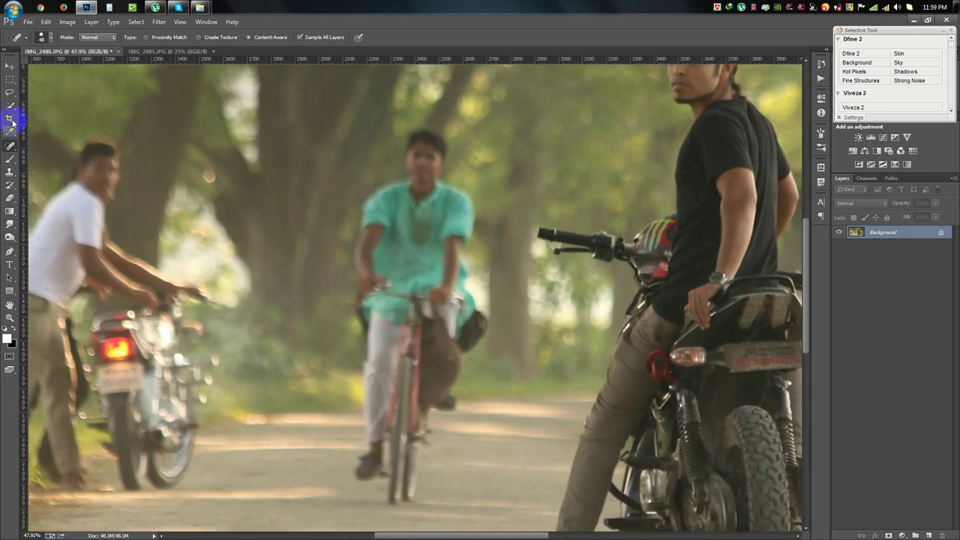
left_click(10, 92)
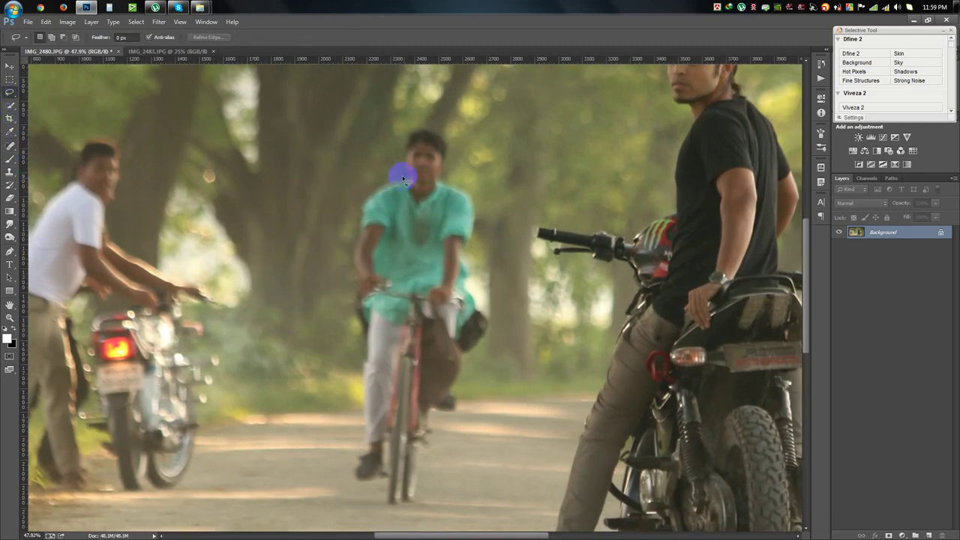
mouse_move(398, 167)
left_mouse_down()
mouse_move(453, 143)
mouse_move(477, 244)
left_mouse_up()
left_click_drag(474, 285, 492, 345)
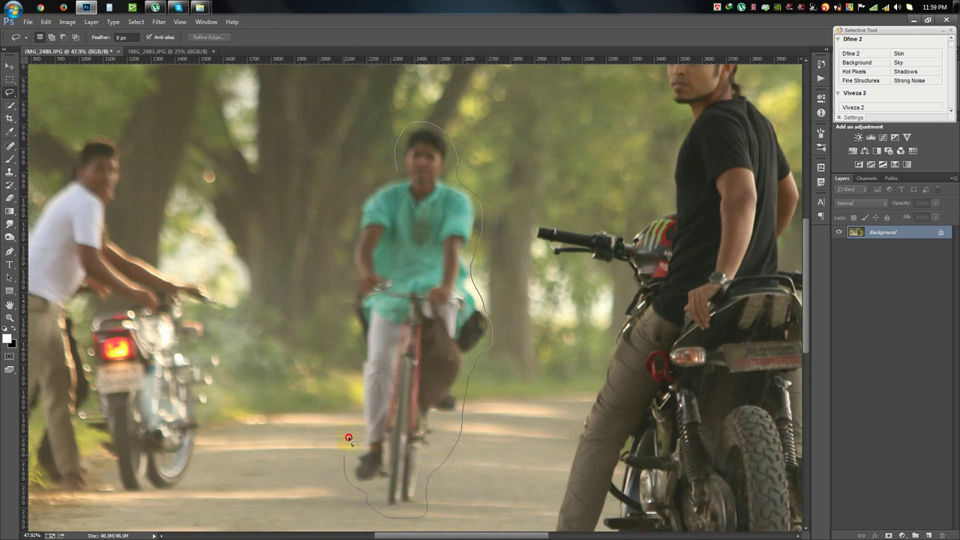
mouse_move(348, 437)
left_mouse_down()
mouse_move(347, 274)
mouse_move(363, 176)
left_mouse_up()
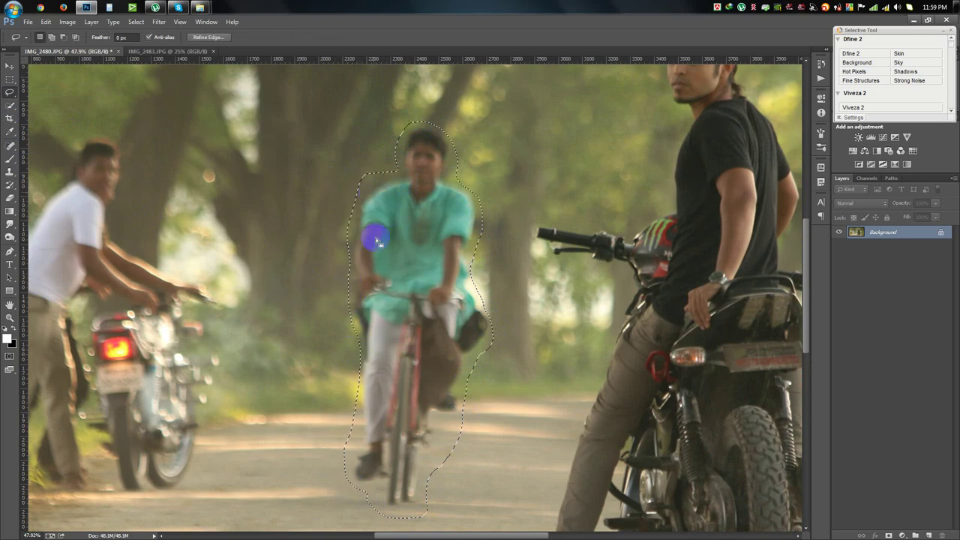
- Fill the cyclist selection using Edit > Fill set to Content-Aware, then drop the selection
left_click(45, 22)
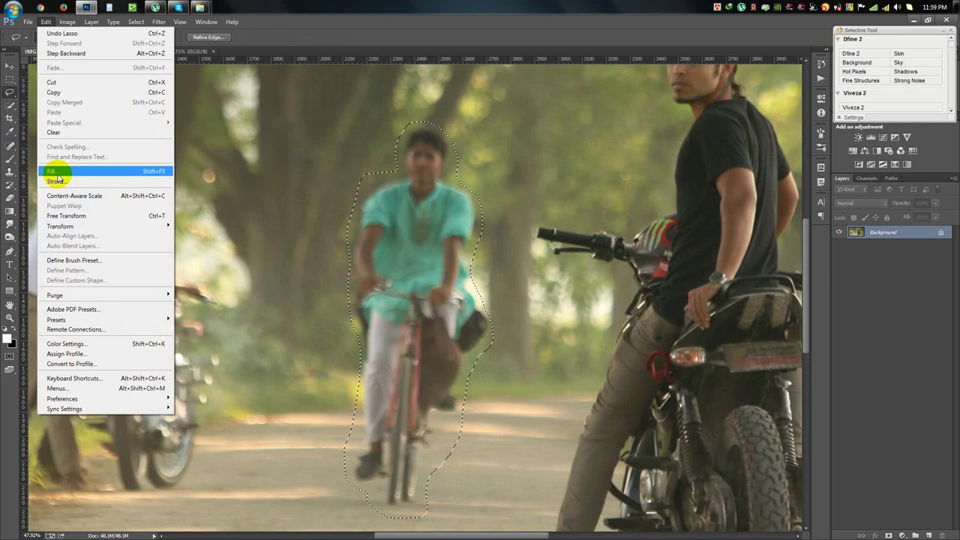
left_click(63, 171)
left_click(455, 163)
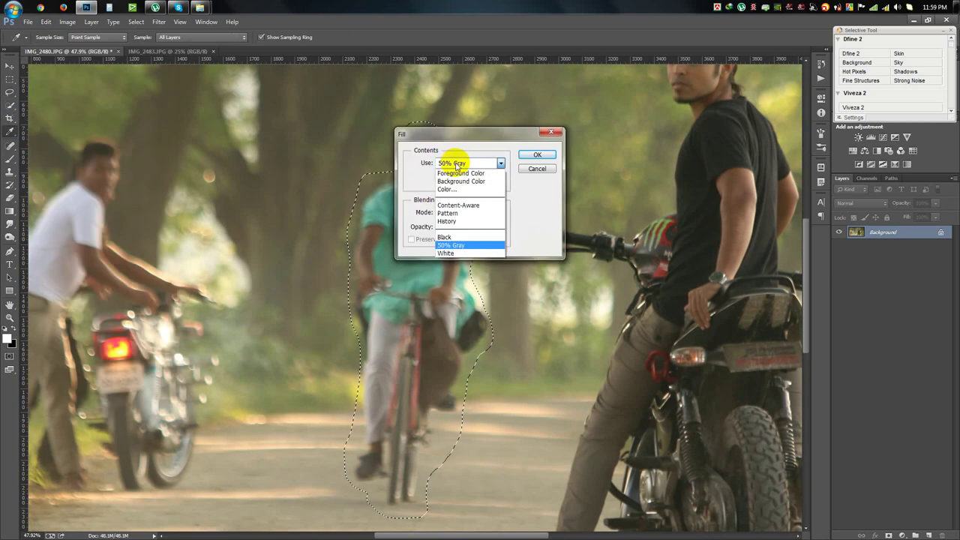
left_click(468, 205)
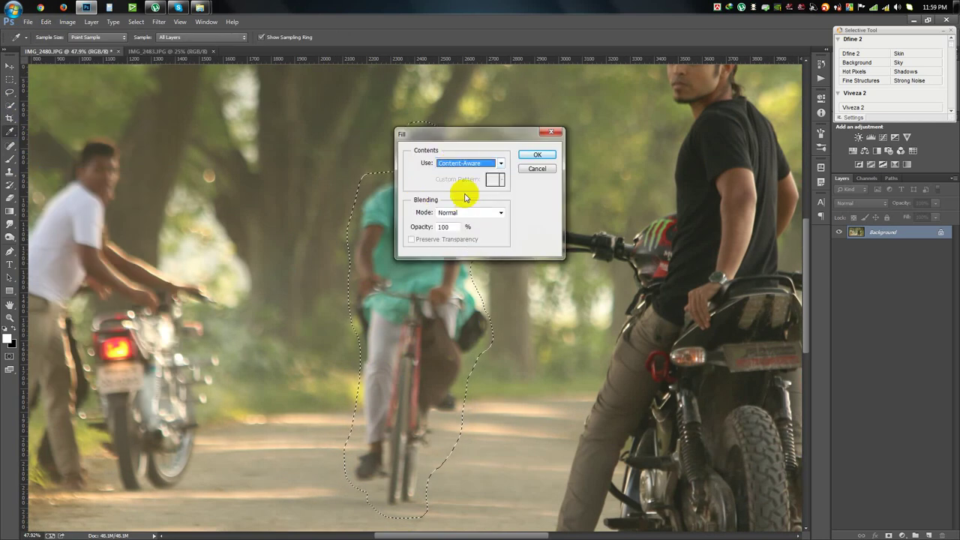
left_click(536, 155)
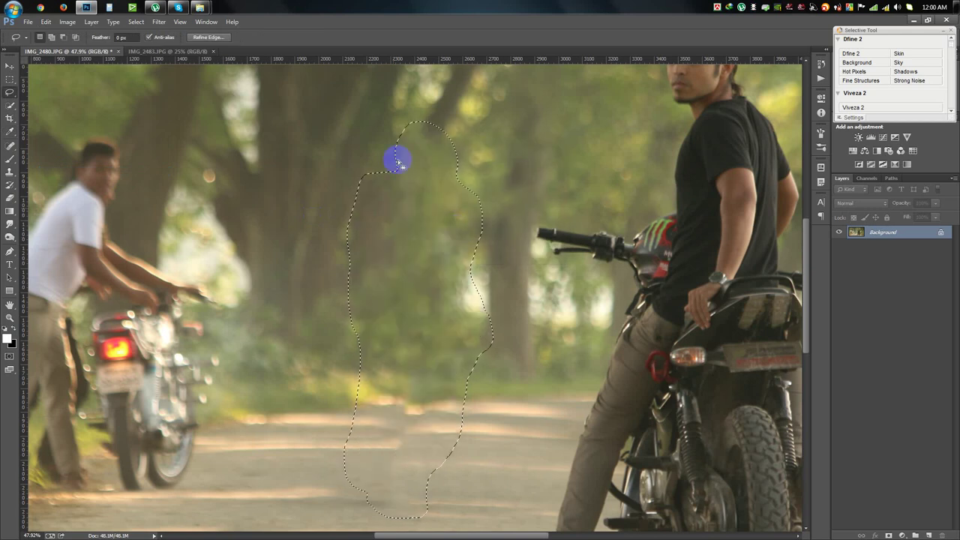
left_click(539, 361)
- Patch the blotchy road where the cyclist stood with nearby clean road texture, then deselect
scroll(528, 356, "down", 3)
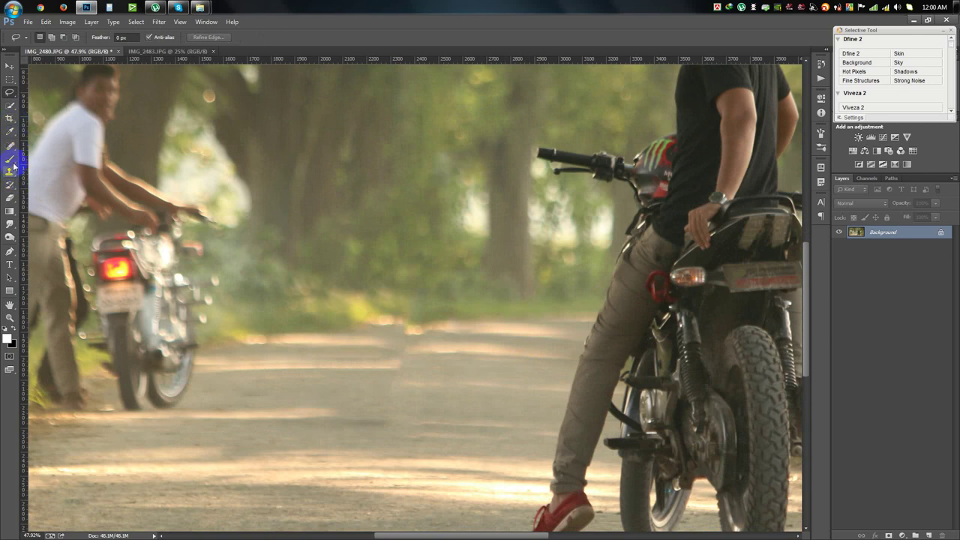
left_click_drag(10, 145, 43, 166)
left_click(43, 163)
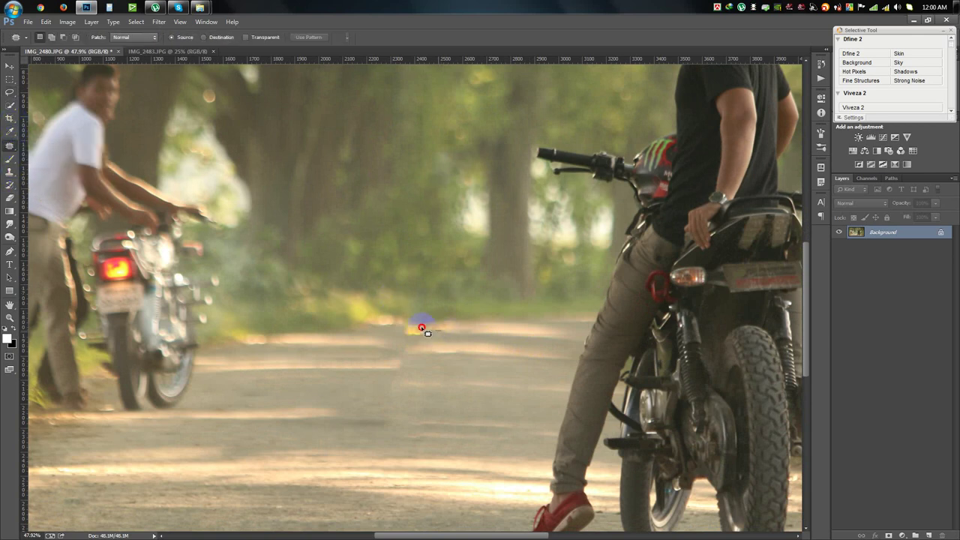
mouse_move(415, 469)
left_mouse_down()
mouse_move(357, 426)
mouse_move(368, 427)
left_mouse_up()
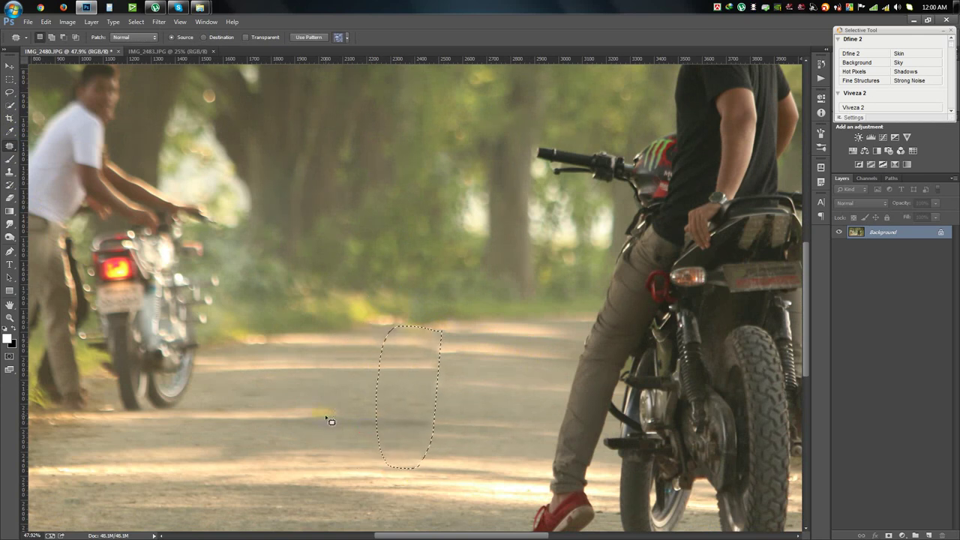
key("ctrl+0")
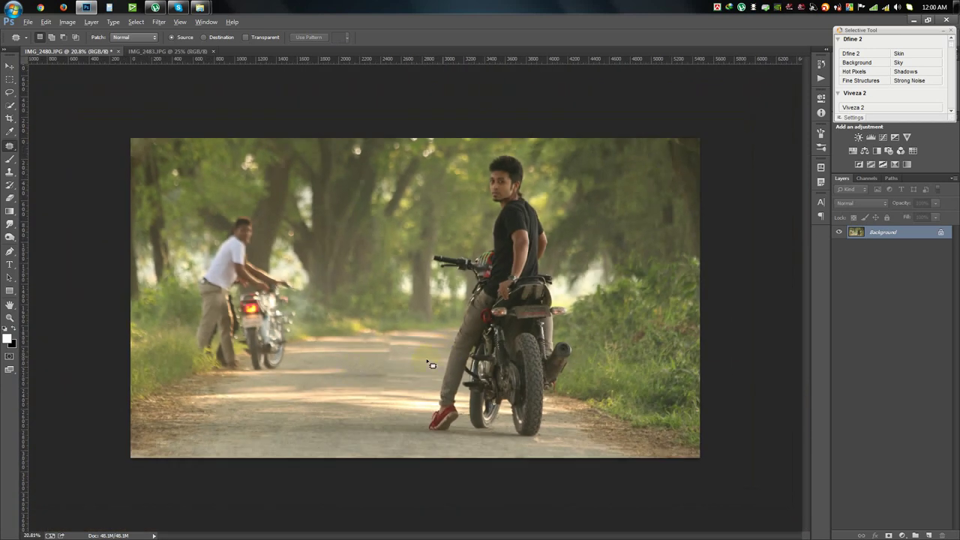
scroll(362, 373, "up", 2)
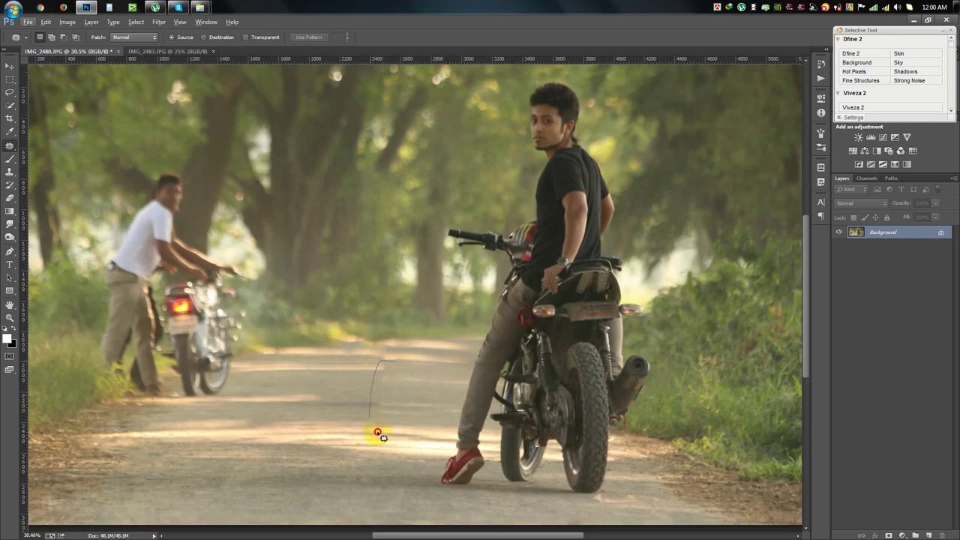
left_click_drag(378, 433, 405, 367)
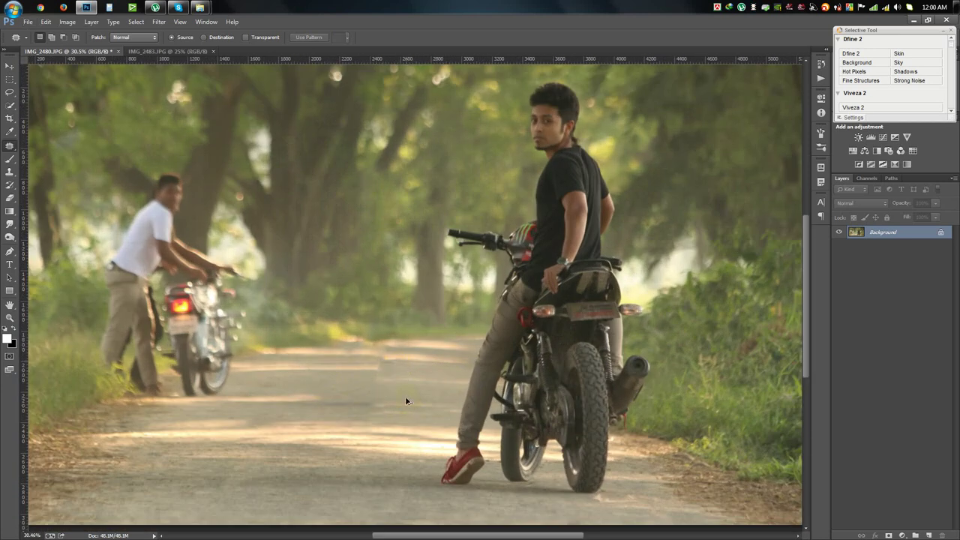
key("ctrl+d")
mouse_move(103, 168)
left_mouse_down()
mouse_move(380, 334)
mouse_move(420, 348)
left_mouse_up()
scroll(404, 341, "up", 1)
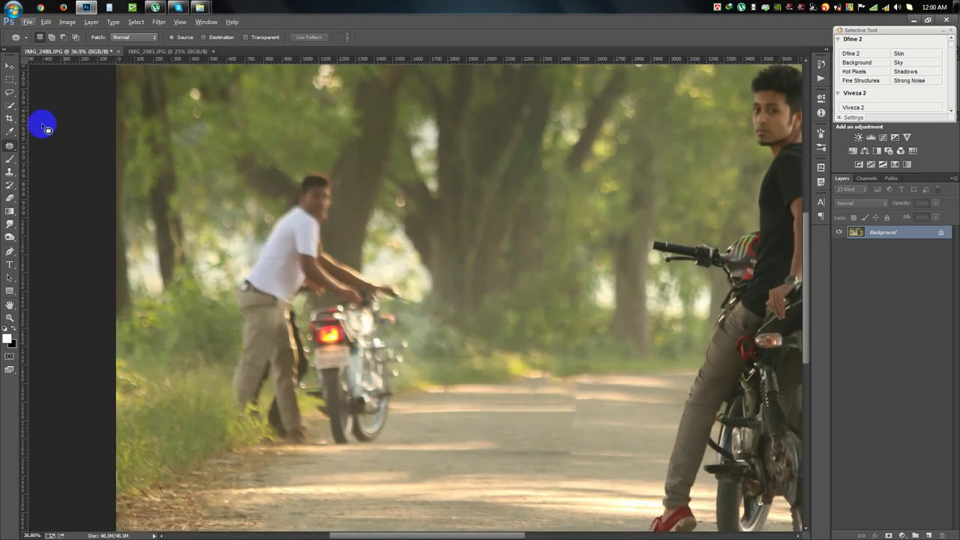
- Lasso the man in white with his motorbike and Content-Aware Fill the selection
left_click(10, 93)
mouse_move(335, 221)
left_mouse_down()
mouse_move(259, 227)
mouse_move(270, 447)
left_mouse_up()
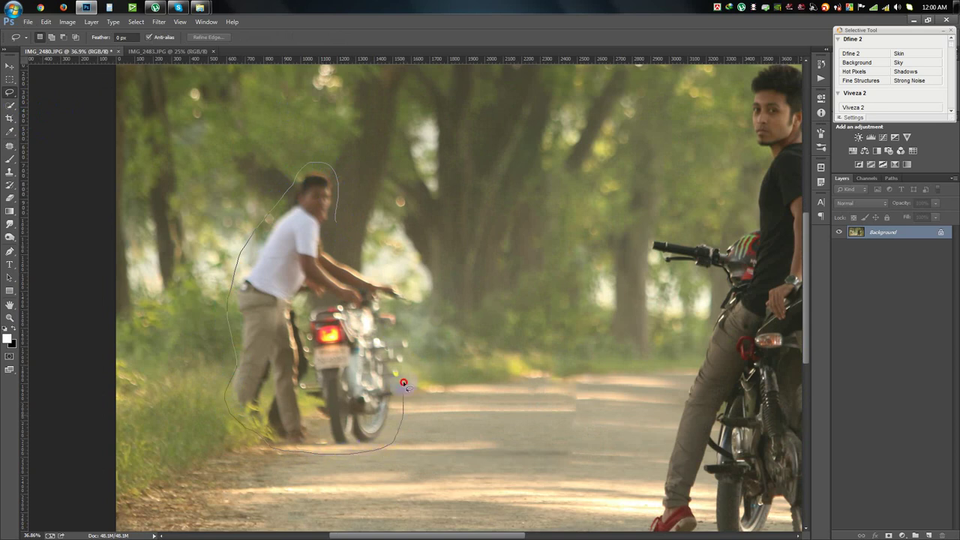
left_click_drag(403, 284, 341, 253)
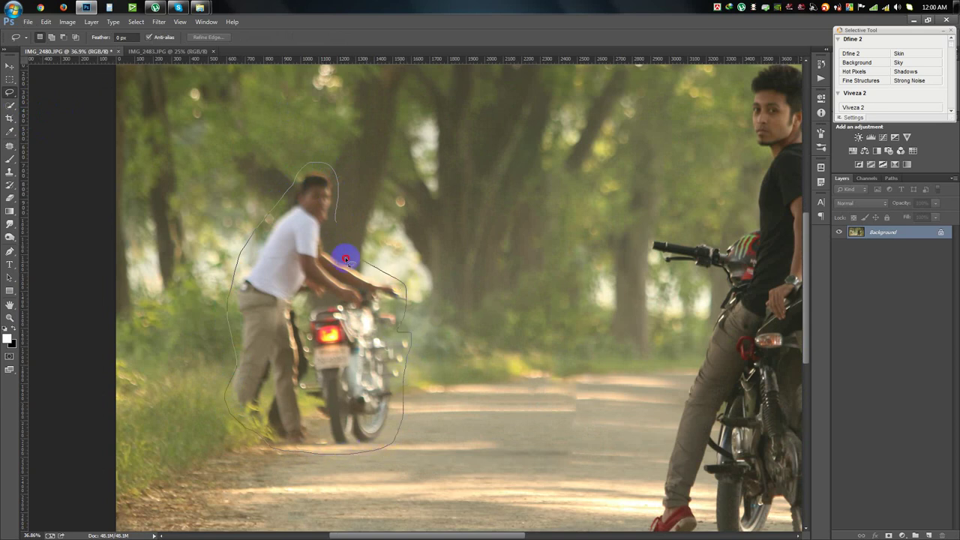
left_click(67, 21)
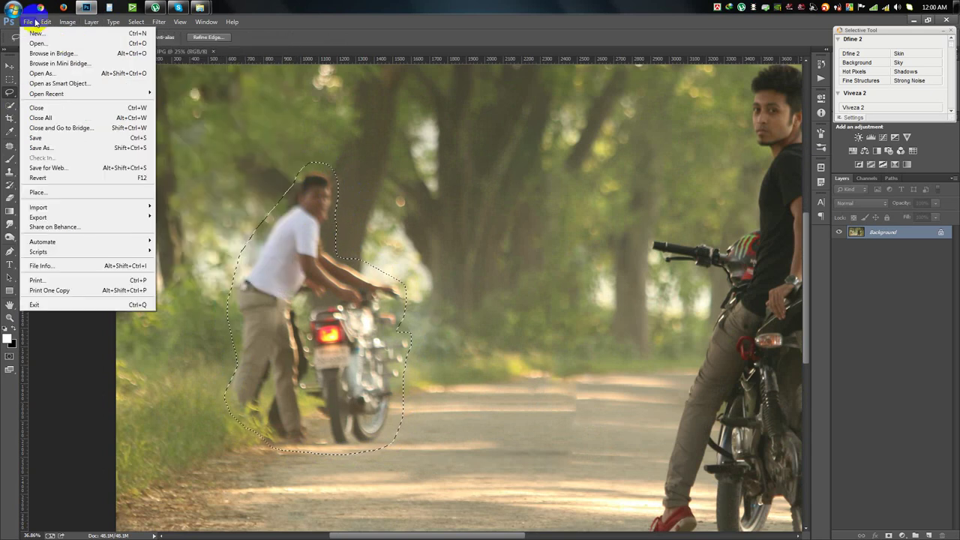
left_click(54, 172)
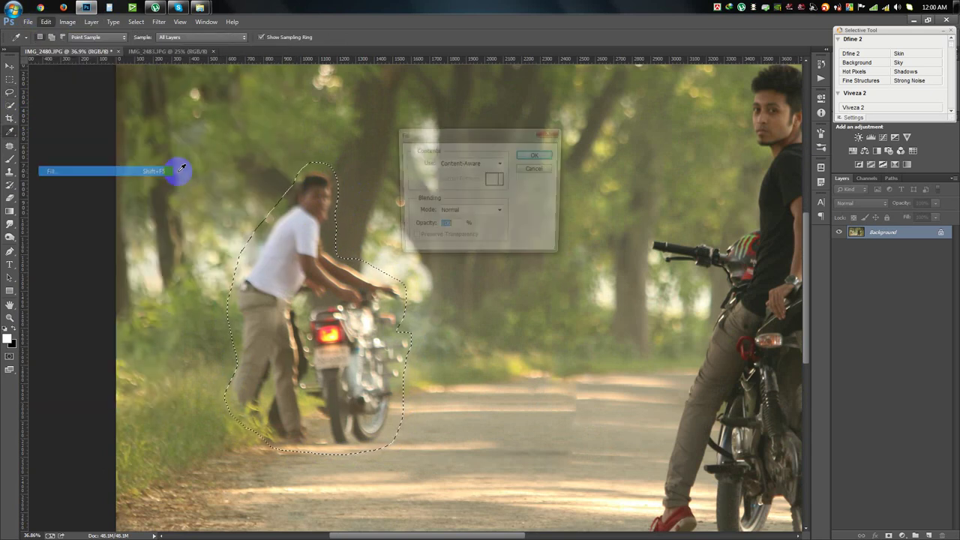
left_click(456, 163)
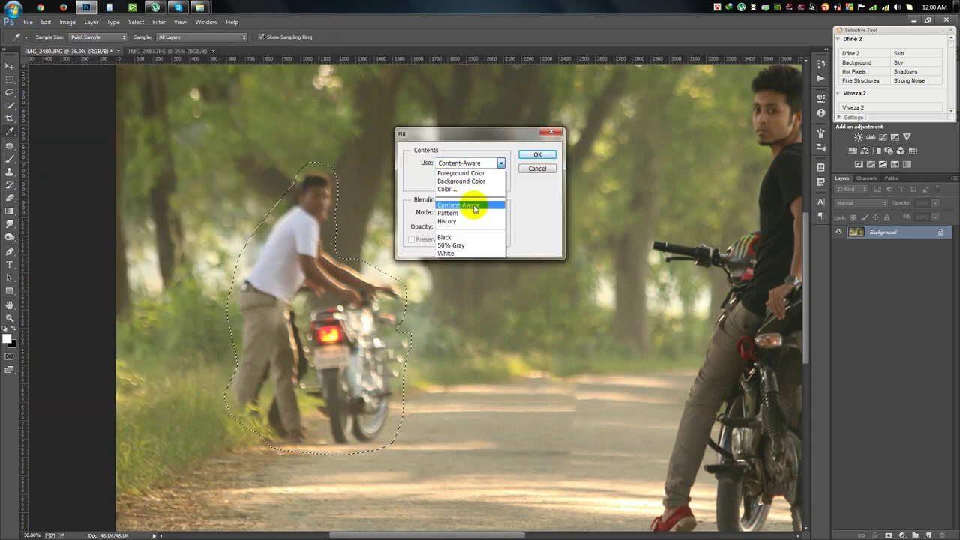
left_click(463, 207)
left_click(537, 154)
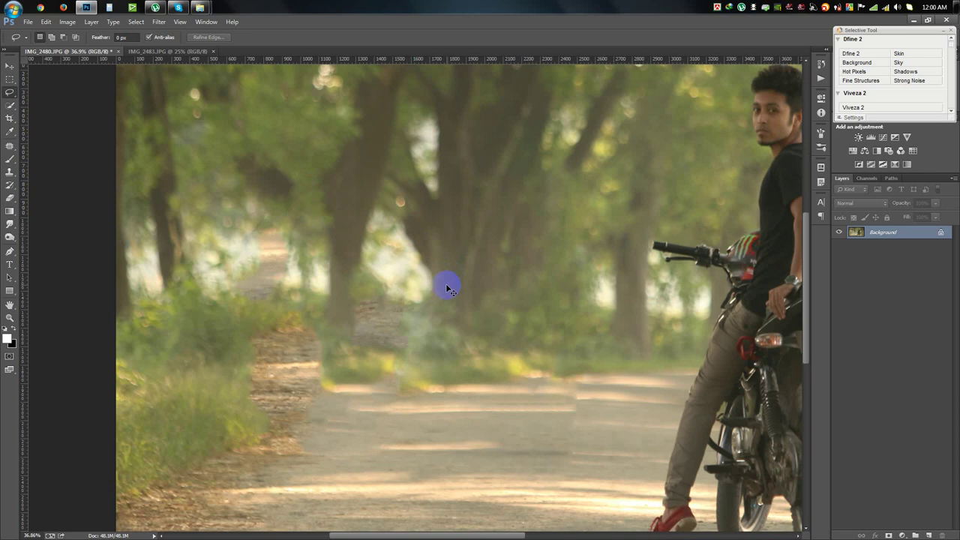
- Select the Clone Stamp Tool with a 279 px brush
left_click(10, 172)
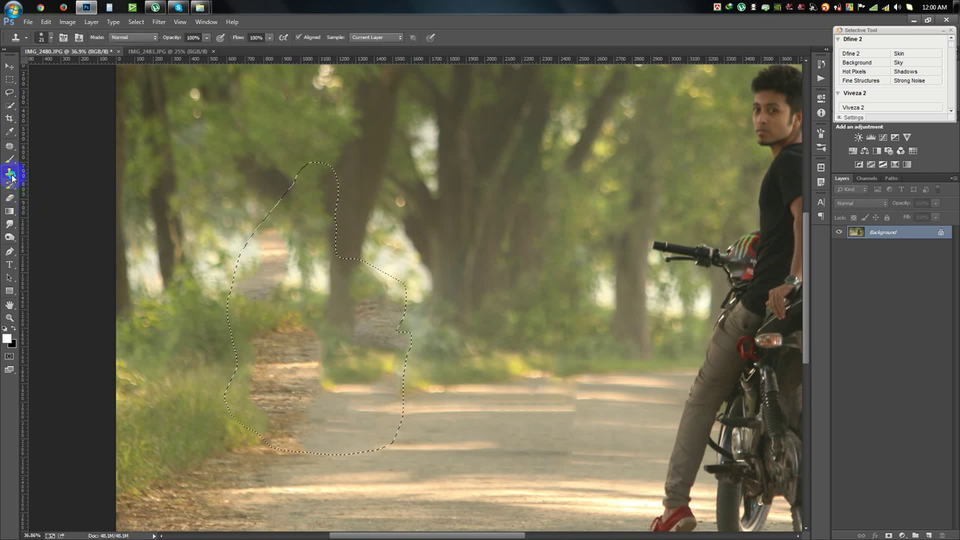
left_click(66, 173)
right_click(180, 356)
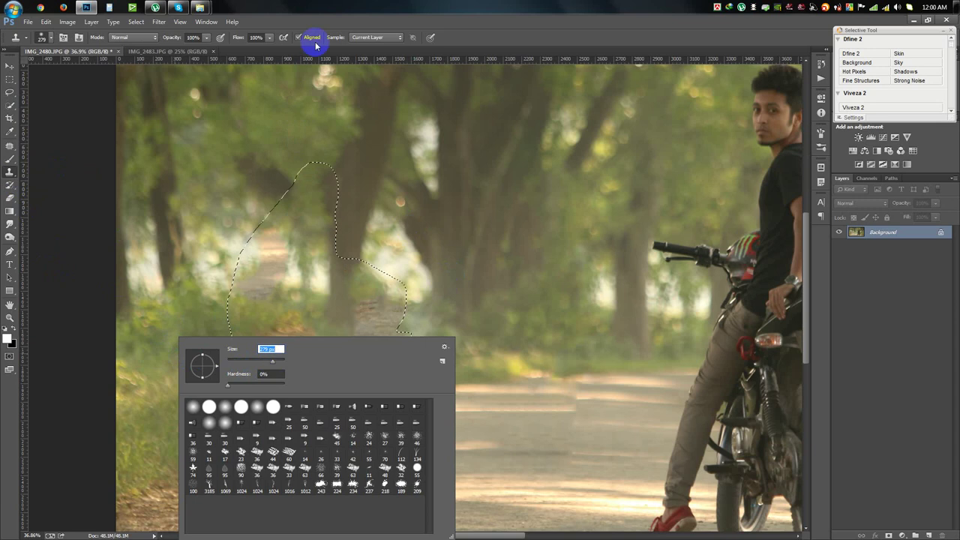
key("Return")
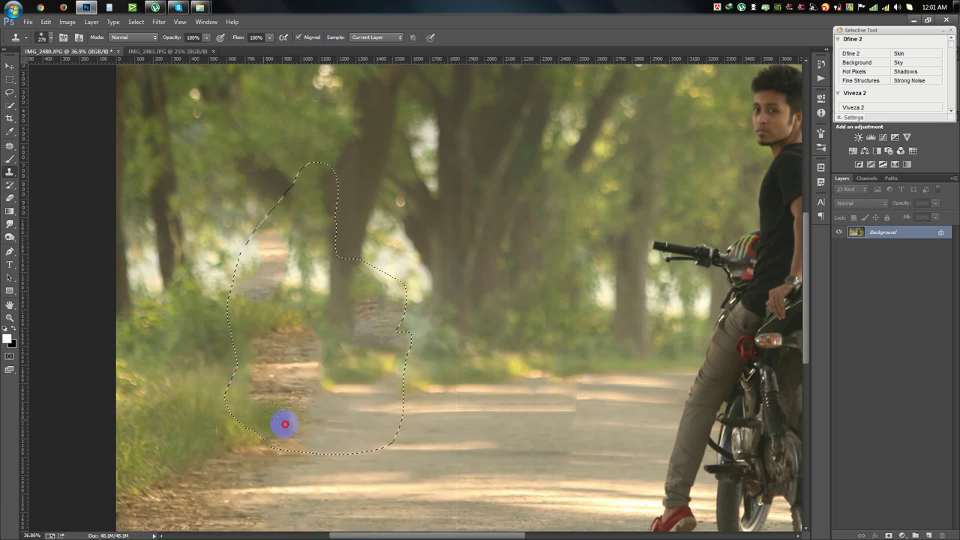
- Clone grass over the dirt and grey smudge inside the selection, then deselect
mouse_move(285, 425)
left_mouse_down()
mouse_move(257, 379)
mouse_move(272, 345)
mouse_move(310, 345)
mouse_move(297, 313)
mouse_move(269, 301)
mouse_move(265, 230)
left_mouse_up()
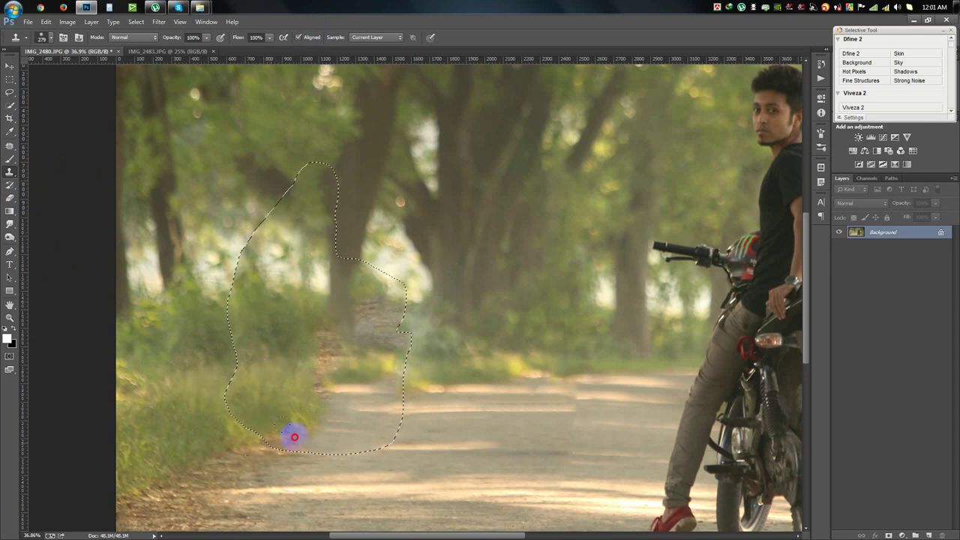
left_click_drag(294, 436, 354, 394)
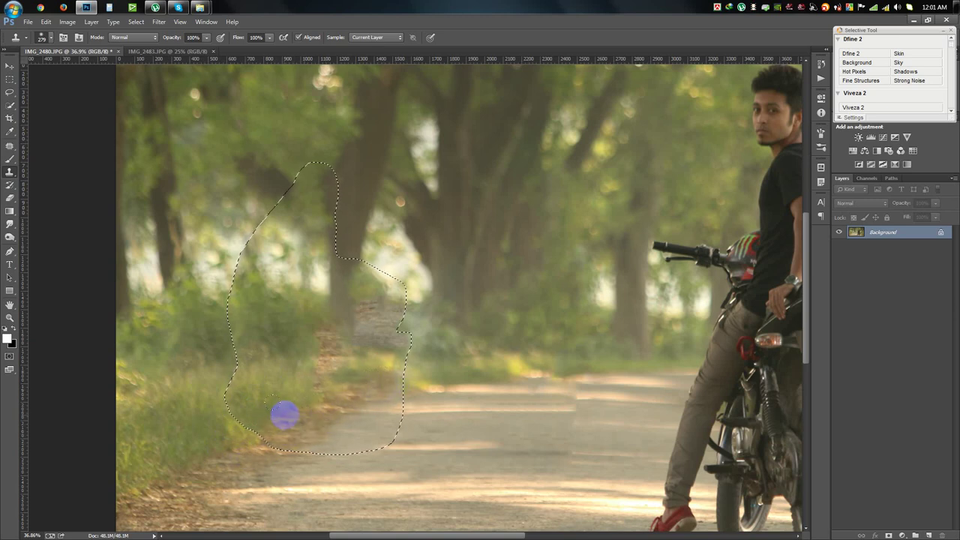
left_click_drag(285, 415, 318, 408)
left_click_drag(413, 397, 360, 398)
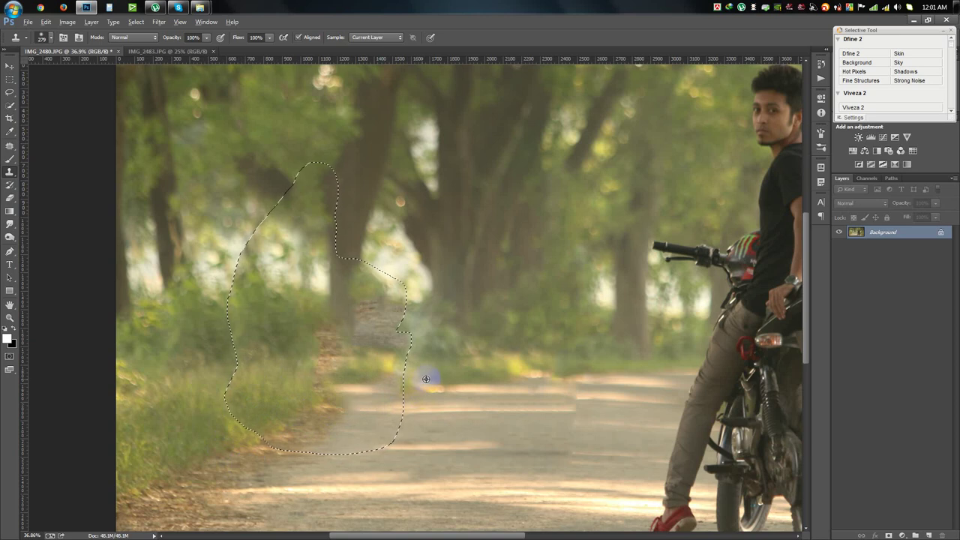
left_click_drag(420, 383, 349, 381)
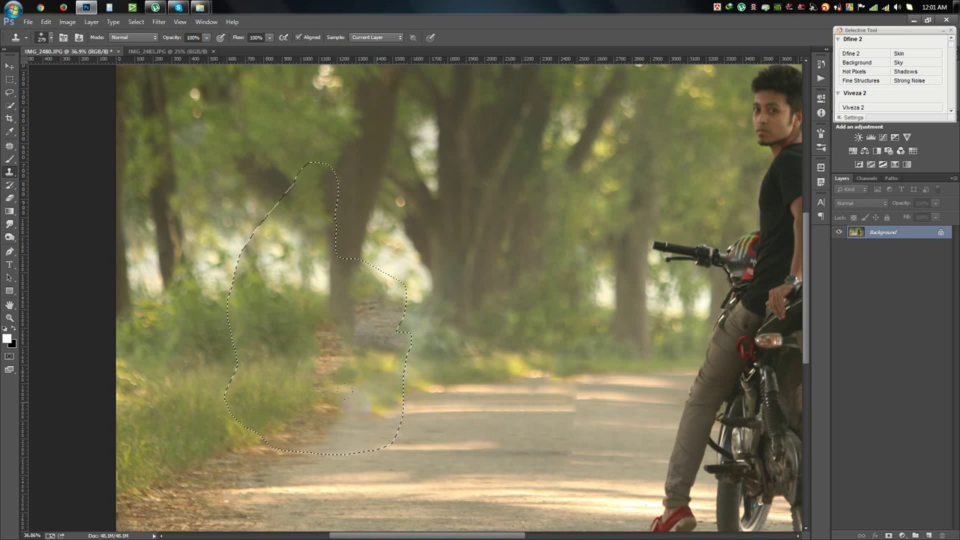
mouse_move(345, 391)
left_mouse_down()
mouse_move(293, 371)
mouse_move(308, 330)
mouse_move(325, 338)
mouse_move(320, 387)
mouse_move(303, 360)
mouse_move(343, 324)
mouse_move(392, 338)
left_mouse_up()
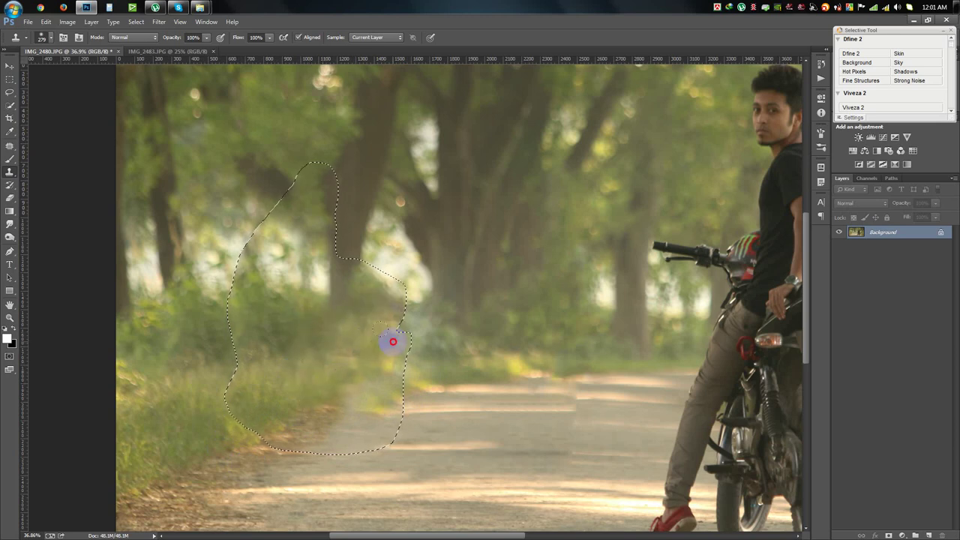
left_click_drag(299, 322, 300, 318)
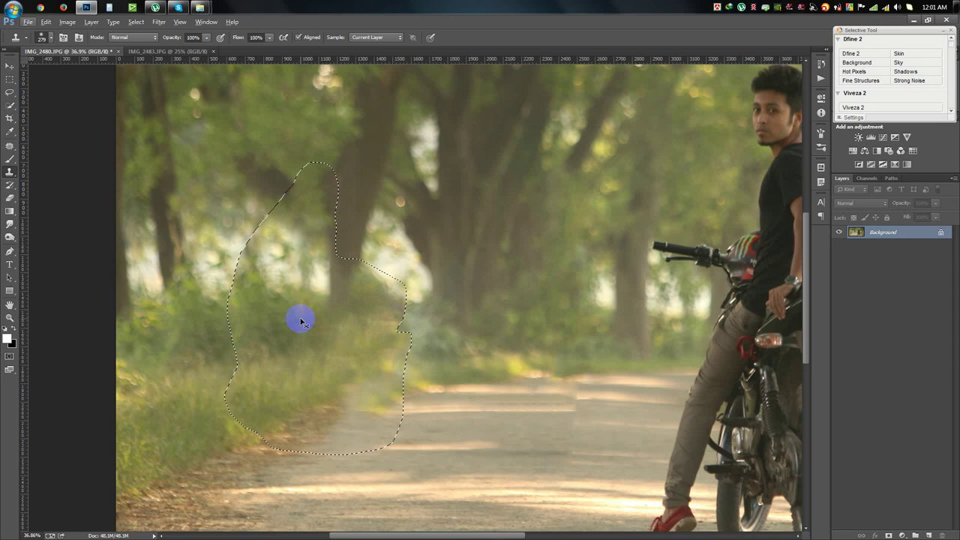
key("ctrl+d")
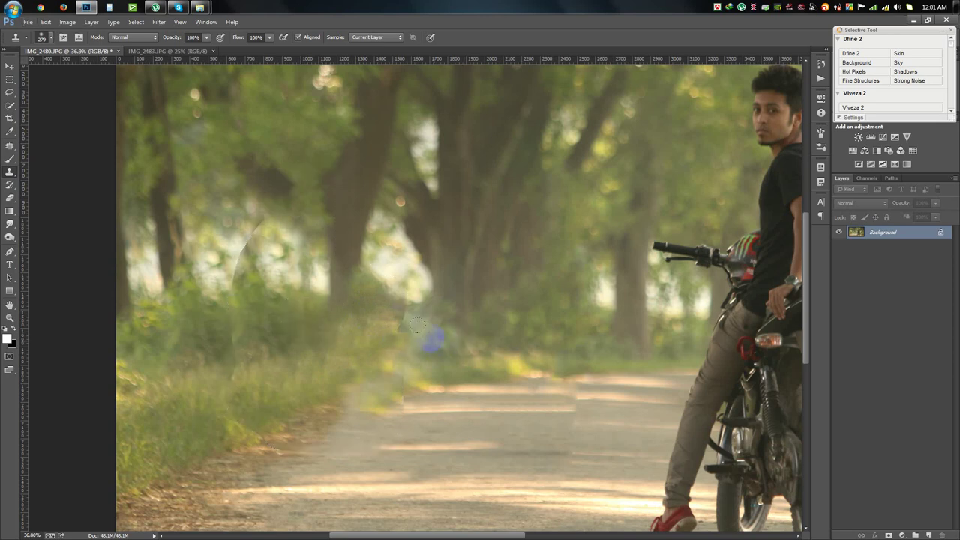
- Clone roadside grass over seams along the left grass, trees and road edge
left_click_drag(417, 324, 395, 349)
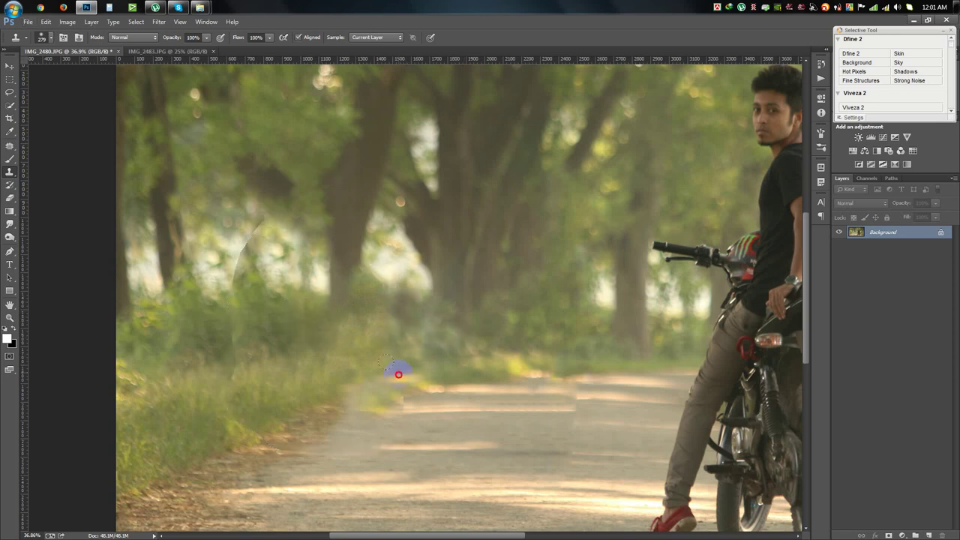
left_click(308, 397, "alt")
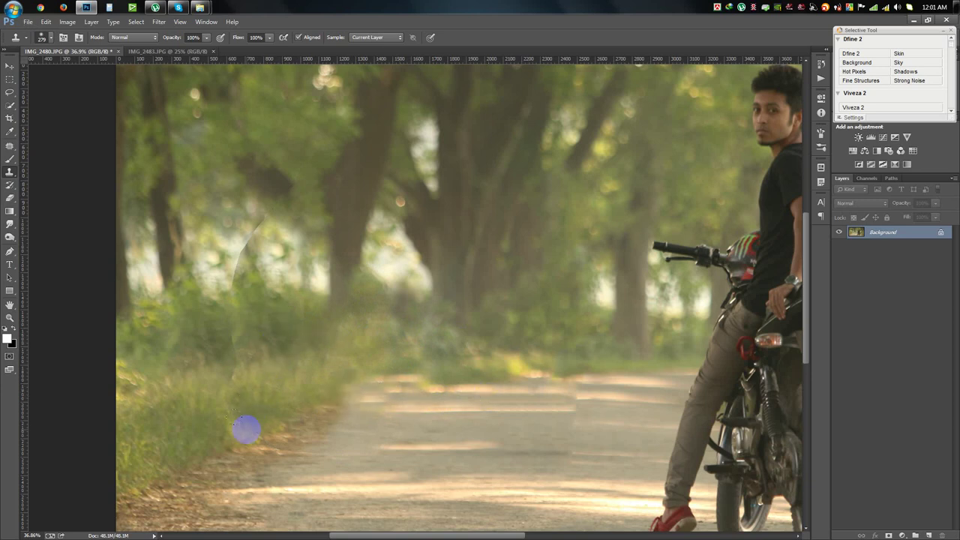
left_click_drag(235, 419, 202, 239)
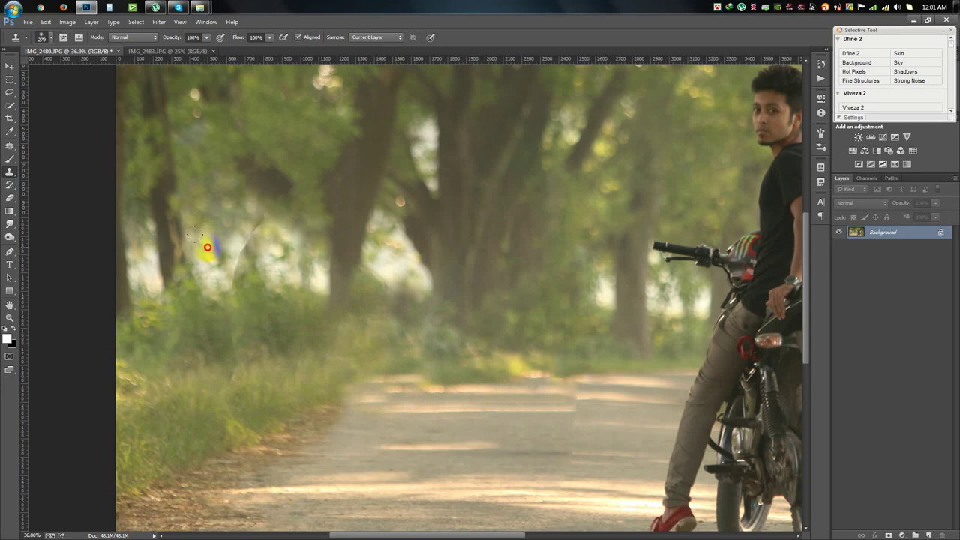
mouse_move(255, 222)
left_mouse_down()
mouse_move(222, 234)
mouse_move(209, 217)
mouse_move(232, 274)
mouse_move(230, 392)
mouse_move(251, 429)
mouse_move(278, 417)
mouse_move(265, 401)
mouse_move(315, 350)
left_mouse_up()
key("ctrl+0")
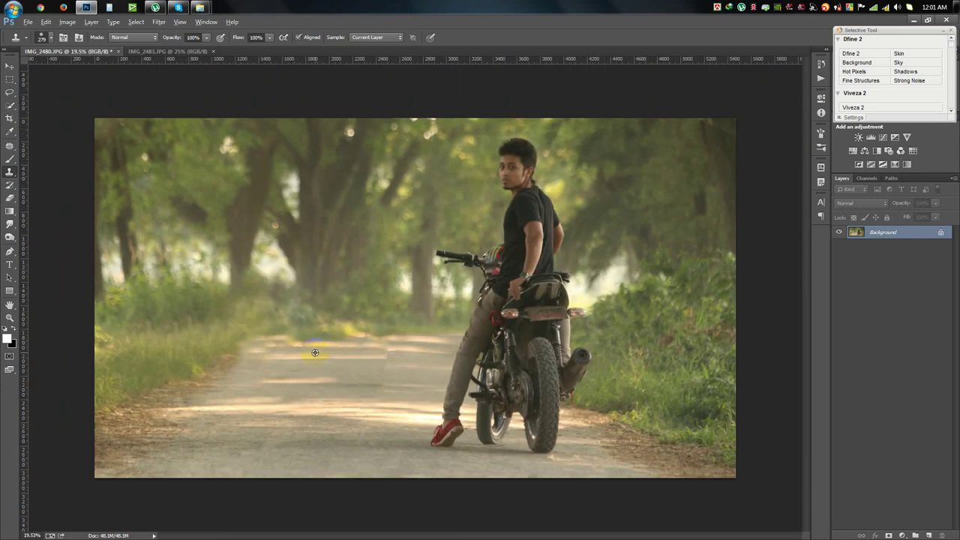
scroll(412, 397, "up", 2)
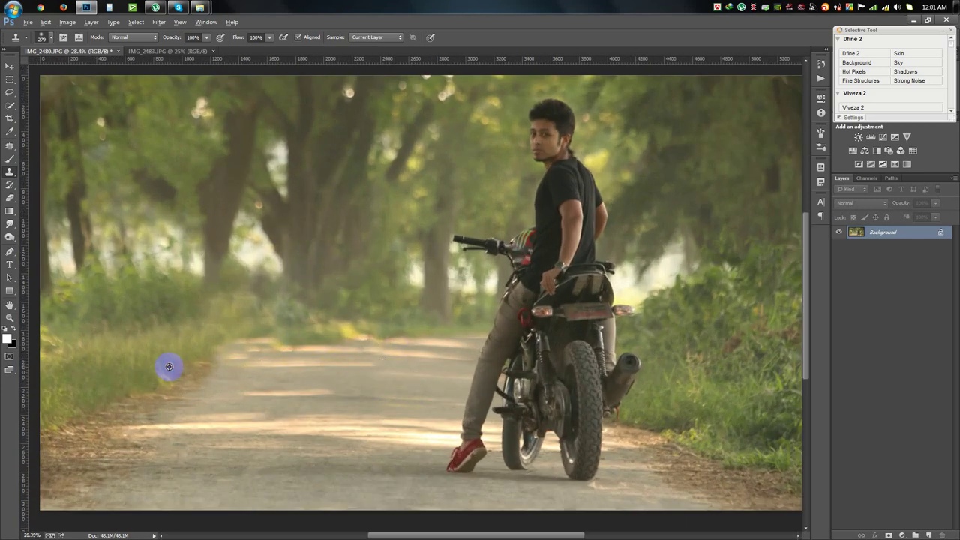
mouse_move(167, 365)
left_mouse_down()
mouse_move(220, 339)
mouse_move(259, 333)
mouse_move(216, 347)
mouse_move(225, 353)
mouse_move(281, 338)
mouse_move(225, 355)
mouse_move(260, 339)
mouse_move(210, 349)
mouse_move(287, 344)
mouse_move(298, 333)
mouse_move(214, 353)
mouse_move(277, 327)
left_mouse_up()
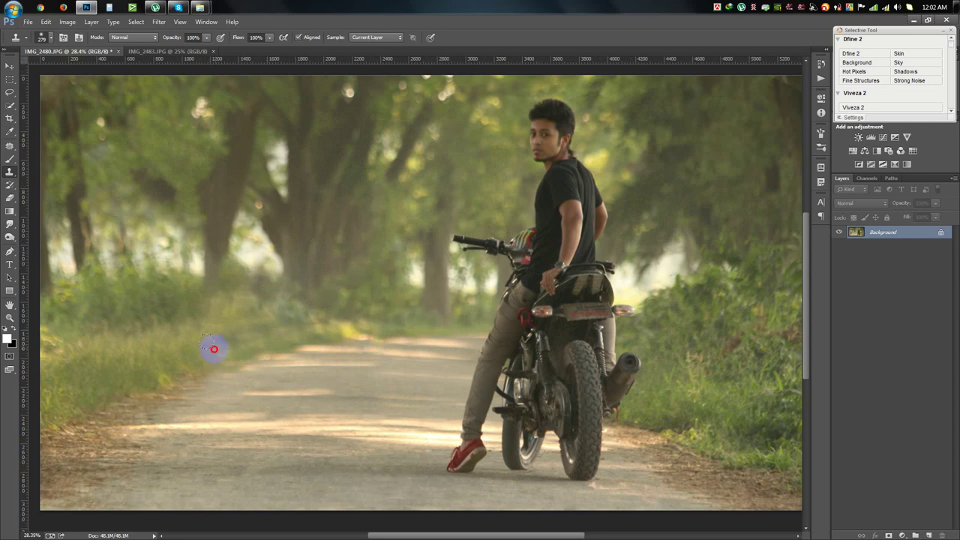
scroll(135, 370, "down", 3)
scroll(135, 369, "up", 1)
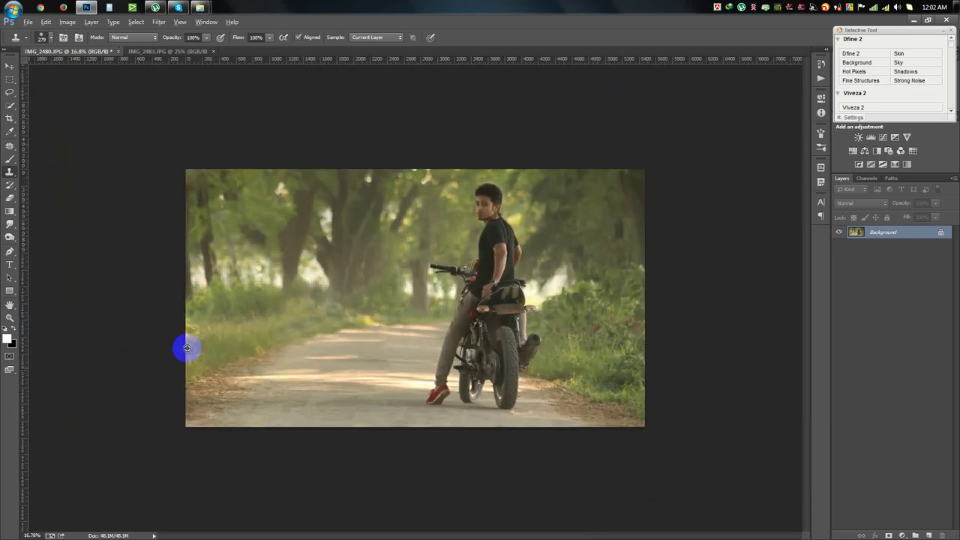
- Switch to the Move tool and apply Image > Auto Contrast to the photo
left_click(10, 66)
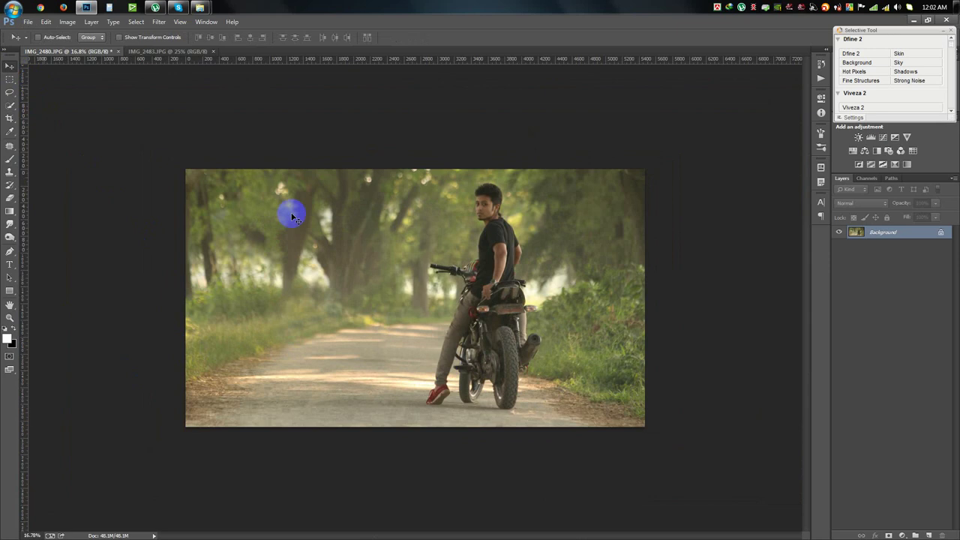
scroll(522, 303, "up", 1)
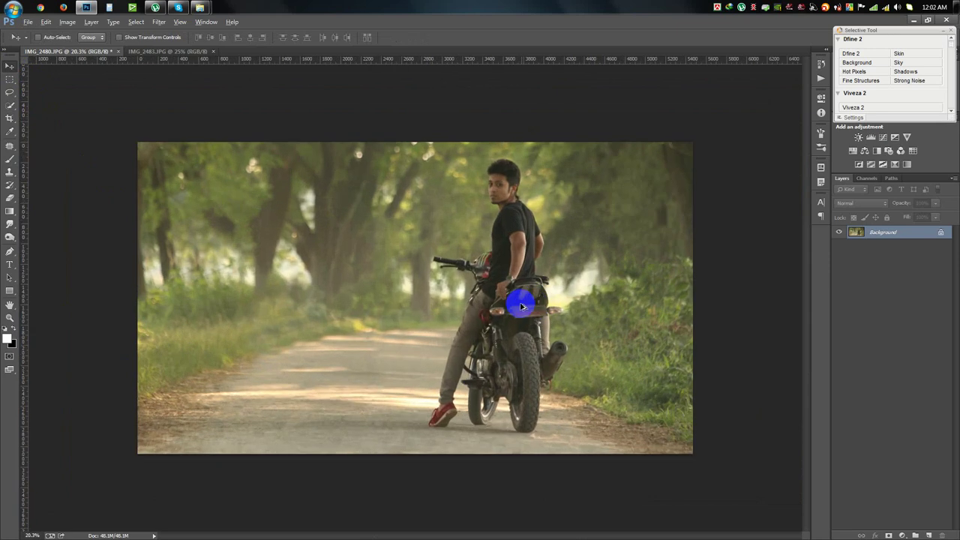
left_click(67, 21)
left_click(97, 72)
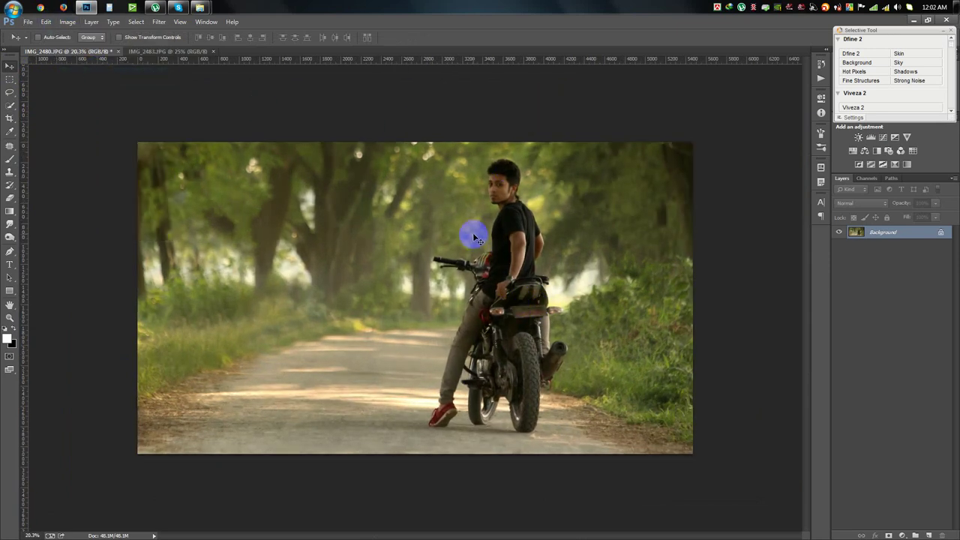
- In Camera Raw Filter set Exposure +0.30, Highlights −100, Shadows +79, Whites +64, Blacks +22
left_click(163, 22)
left_click(171, 81)
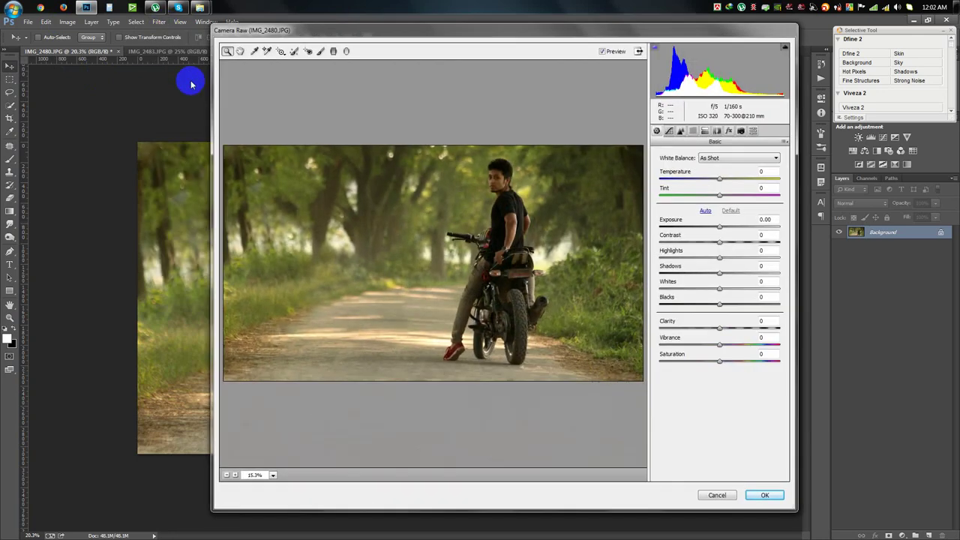
left_click_drag(212, 307, 72, 299)
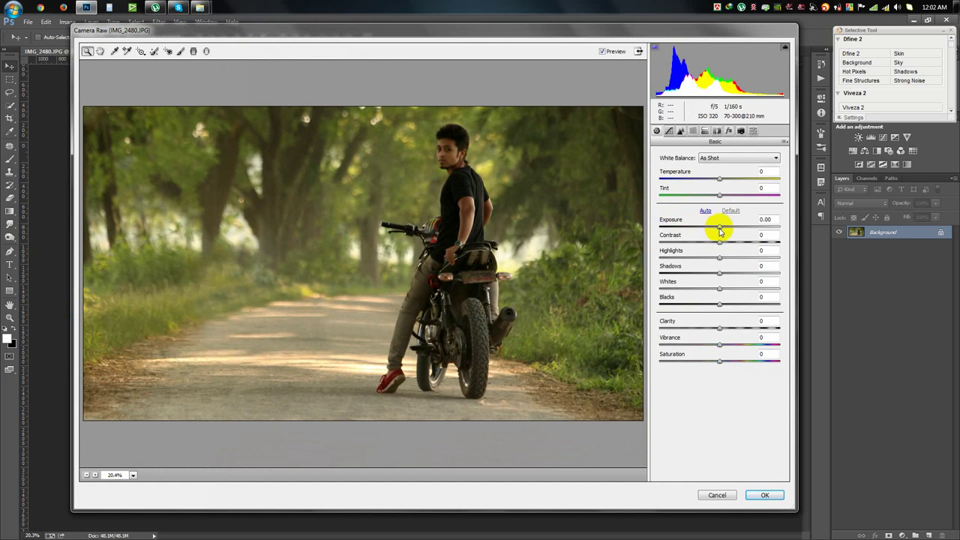
left_click_drag(721, 230, 723, 230)
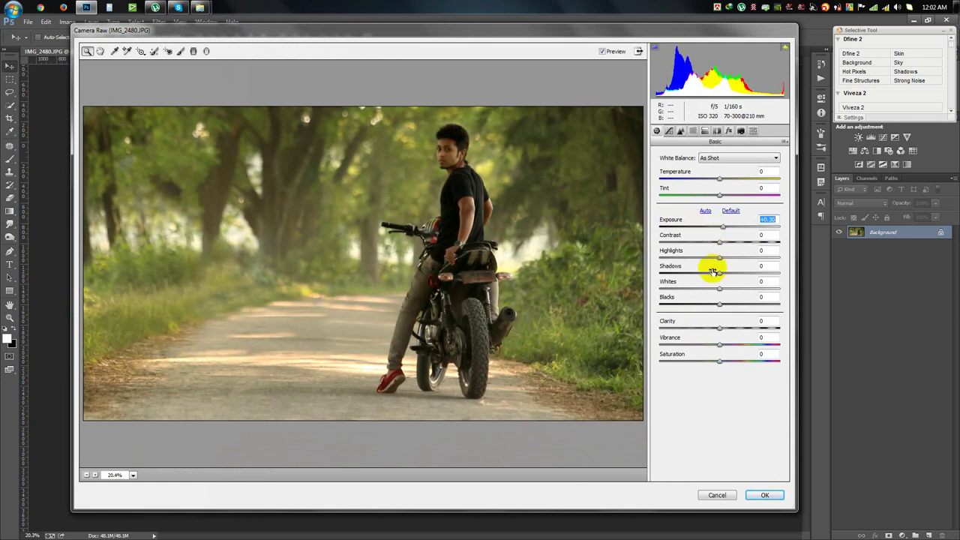
mouse_move(720, 288)
left_mouse_down()
mouse_move(758, 287)
mouse_move(740, 288)
mouse_move(758, 287)
mouse_move(733, 273)
mouse_move(772, 277)
left_mouse_up()
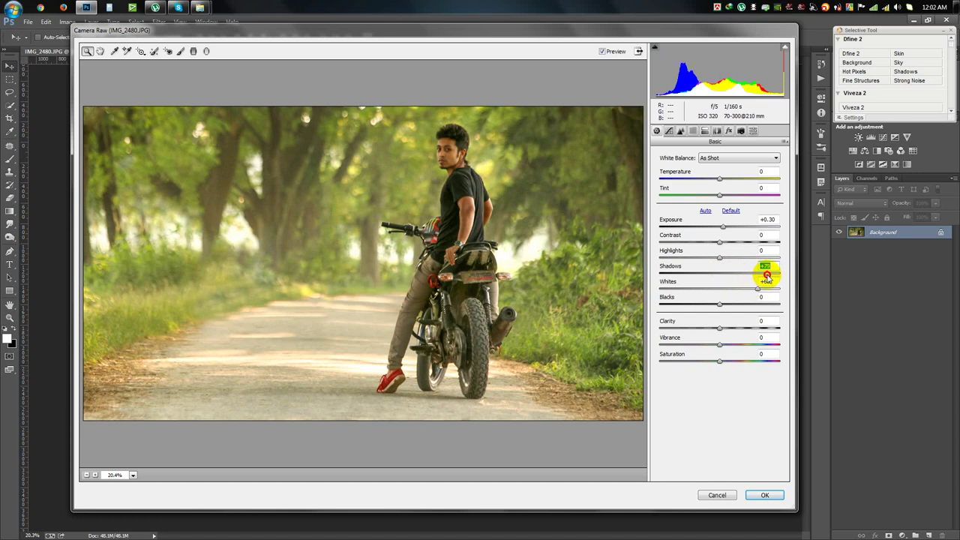
left_click_drag(721, 258, 633, 270)
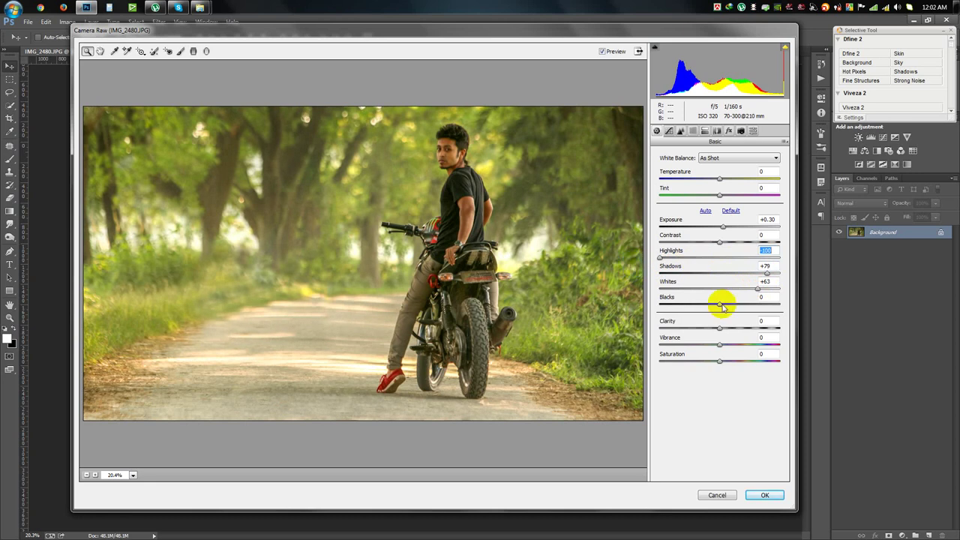
mouse_move(722, 307)
left_mouse_down()
mouse_move(769, 289)
mouse_move(750, 292)
mouse_move(761, 294)
left_mouse_up()
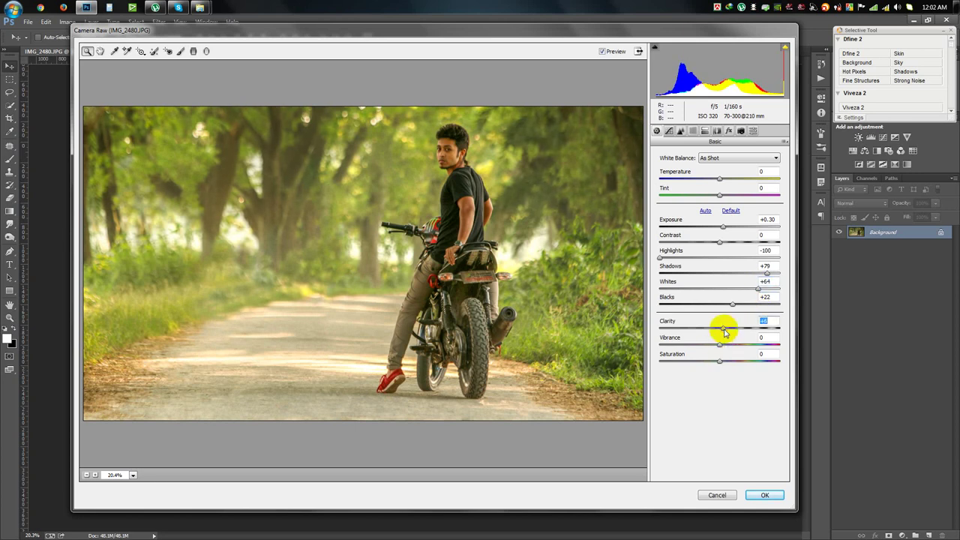
left_click(668, 131)
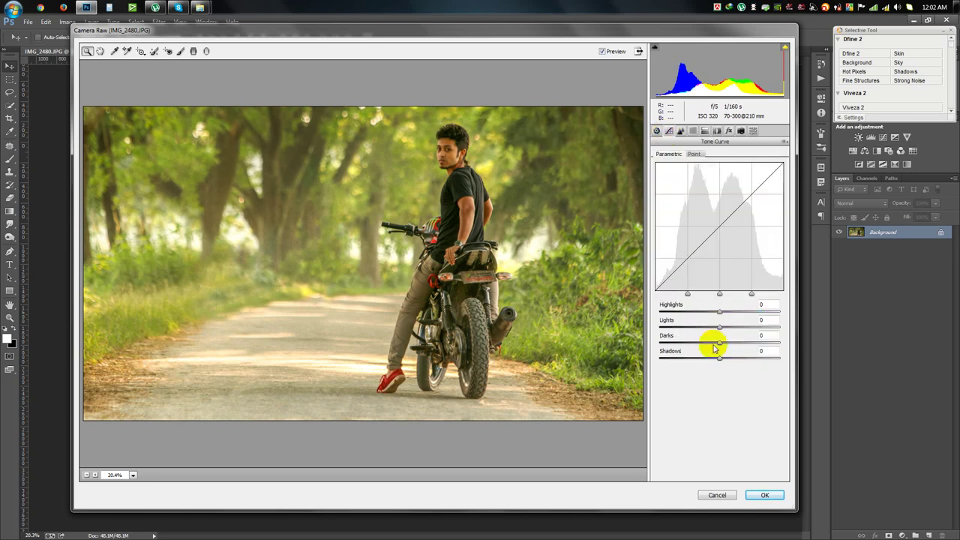
- Set the parametric tone curve to Lights +12, Darks +8, Shadows −13 and add about 25 luminance noise reduction
mouse_move(721, 344)
left_mouse_down()
mouse_move(737, 339)
mouse_move(710, 342)
mouse_move(724, 344)
mouse_move(728, 358)
mouse_move(710, 363)
left_mouse_up()
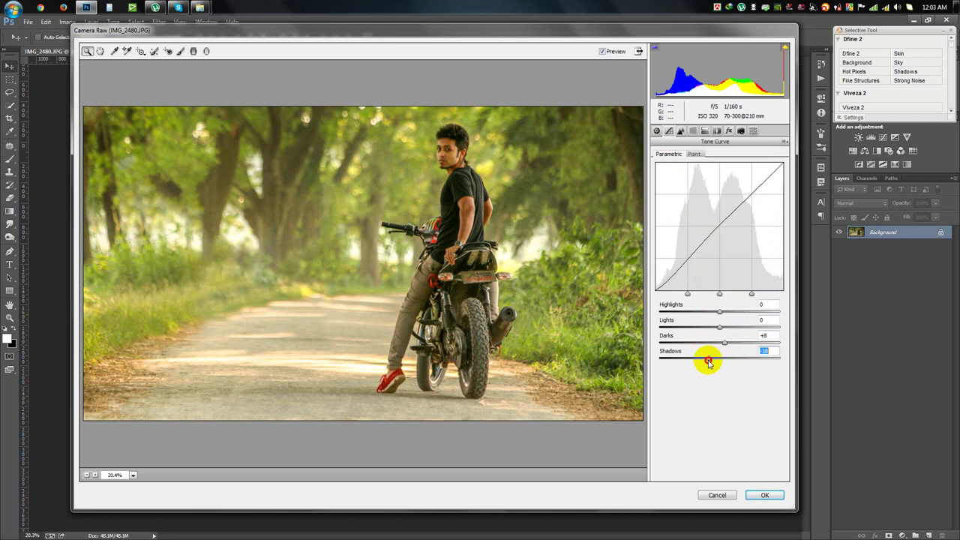
mouse_move(718, 330)
left_mouse_down()
mouse_move(728, 315)
mouse_move(671, 314)
mouse_move(729, 316)
mouse_move(720, 313)
left_mouse_up()
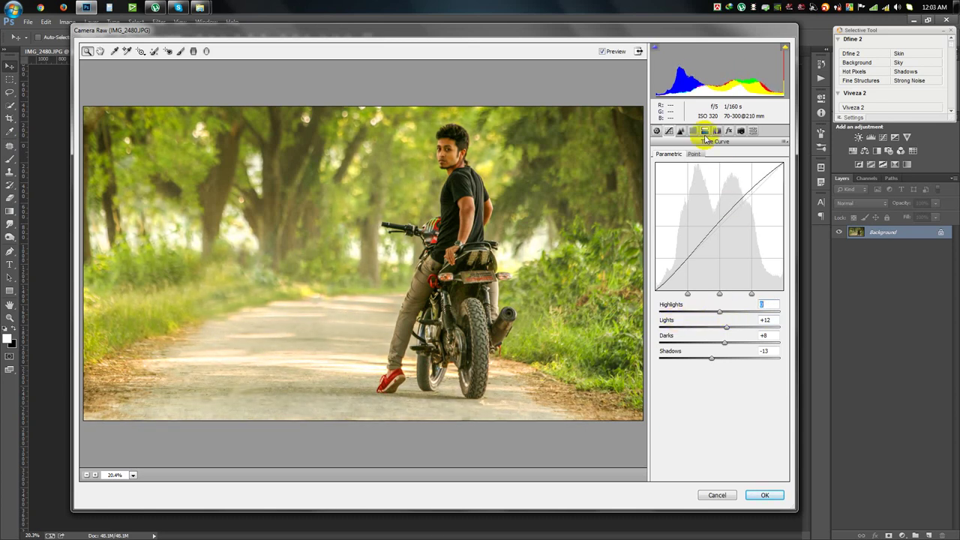
left_click(680, 132)
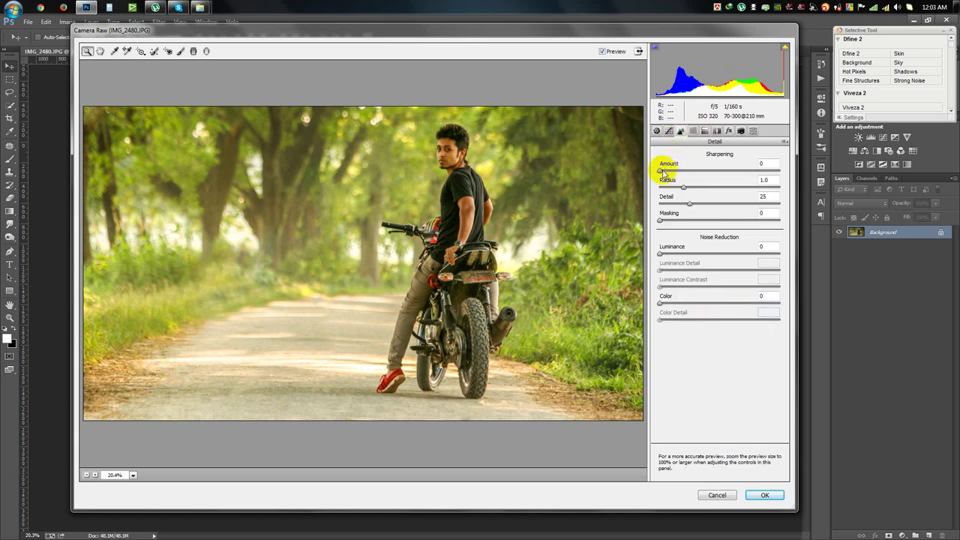
left_click(668, 253)
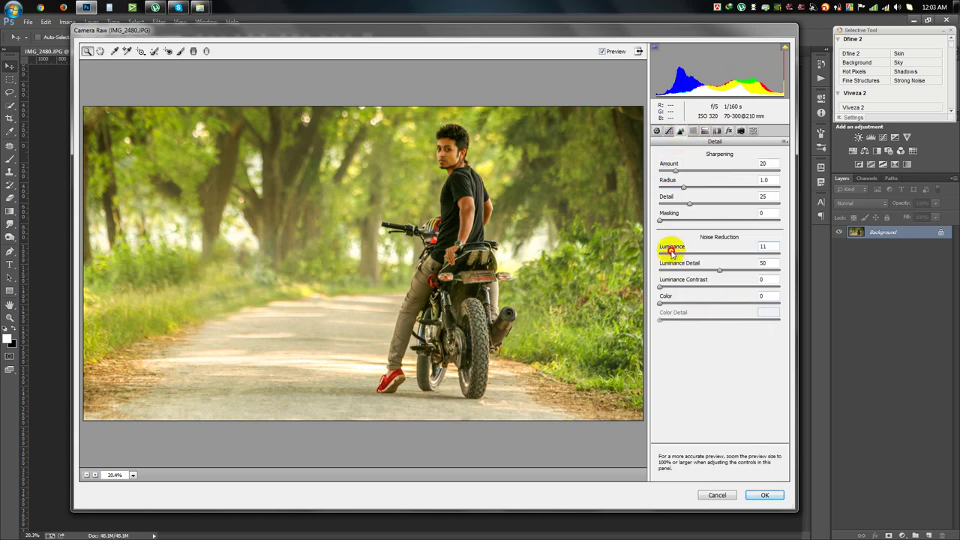
left_click_drag(679, 253, 689, 253)
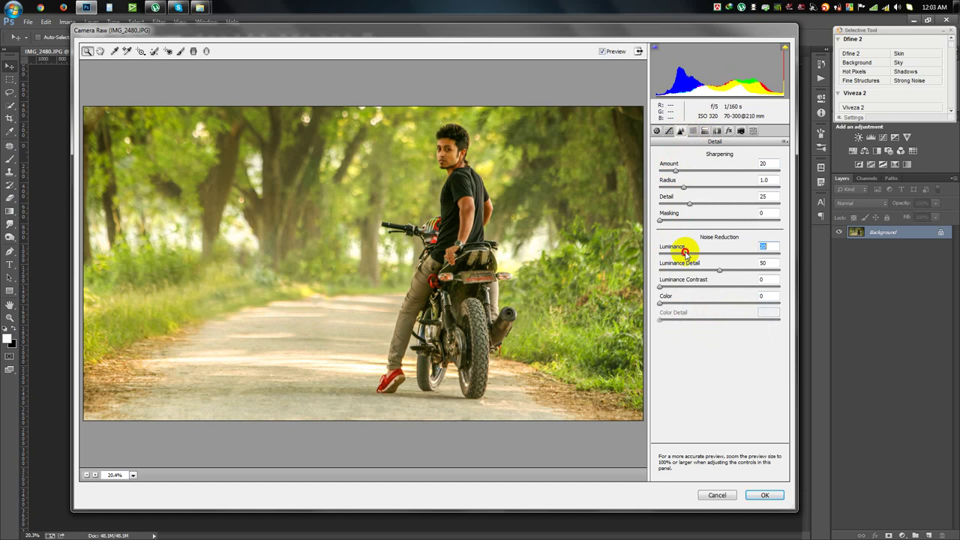
left_click(693, 131)
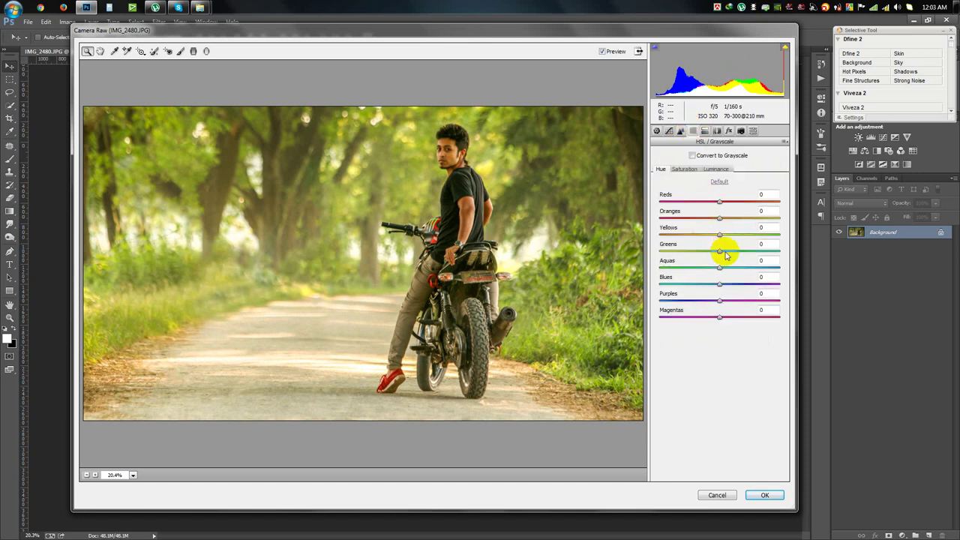
- Shift the HSL hues to Reds −54, Oranges +9 and Blues −2
mouse_move(720, 285)
left_mouse_down()
mouse_move(747, 287)
mouse_move(692, 289)
mouse_move(740, 278)
mouse_move(723, 277)
left_mouse_up()
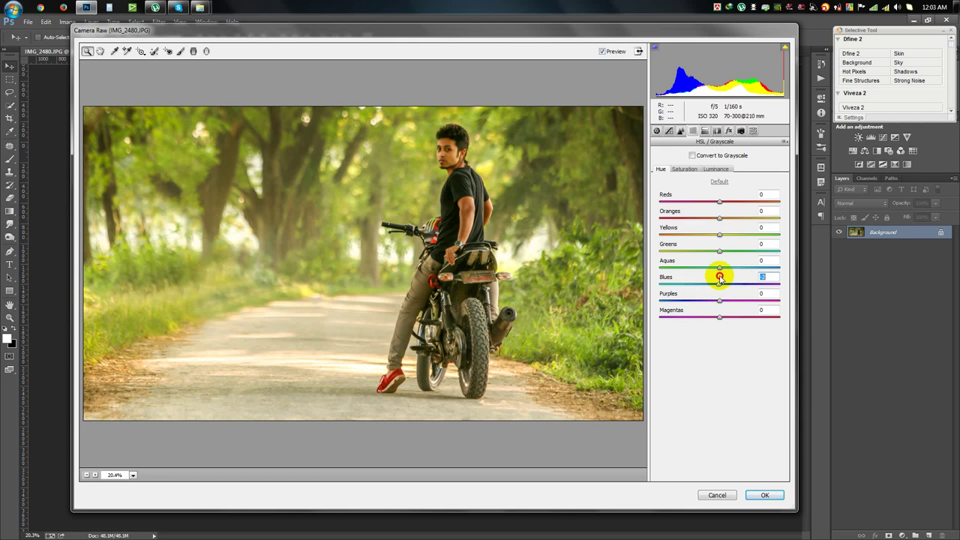
mouse_move(724, 203)
left_mouse_down()
mouse_move(703, 205)
mouse_move(727, 210)
mouse_move(683, 208)
mouse_move(750, 210)
mouse_move(680, 217)
left_mouse_up()
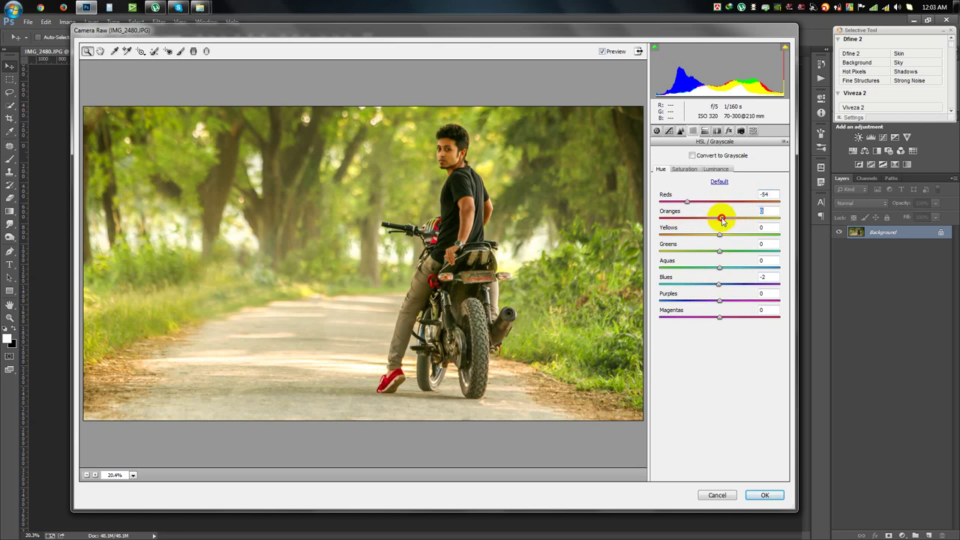
mouse_move(721, 219)
left_mouse_down()
mouse_move(693, 221)
mouse_move(726, 222)
left_mouse_up()
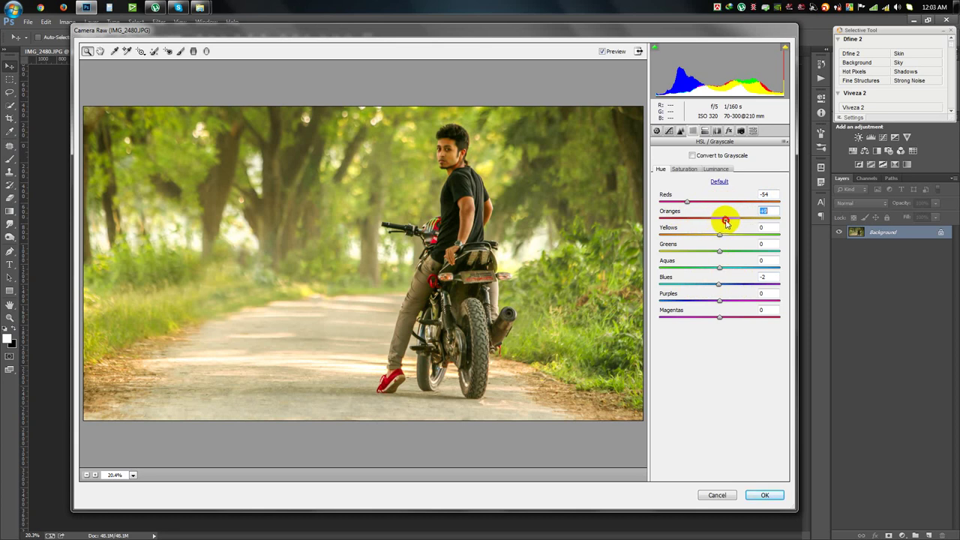
mouse_move(724, 239)
left_mouse_down()
mouse_move(713, 240)
mouse_move(738, 238)
mouse_move(720, 238)
left_mouse_up()
- Lower Post Crop Vignetting slightly and apply the Camera Raw edits
left_click(728, 131)
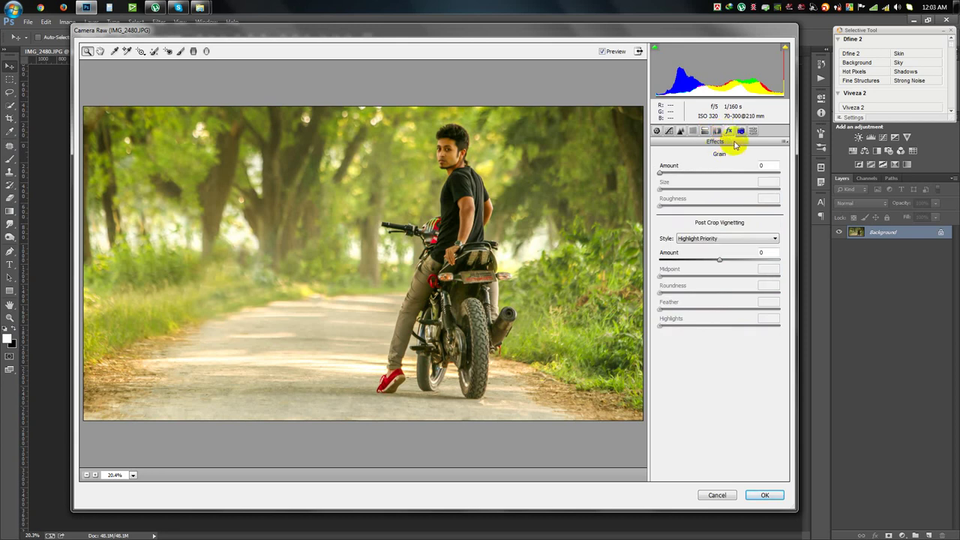
left_click_drag(721, 262, 717, 262)
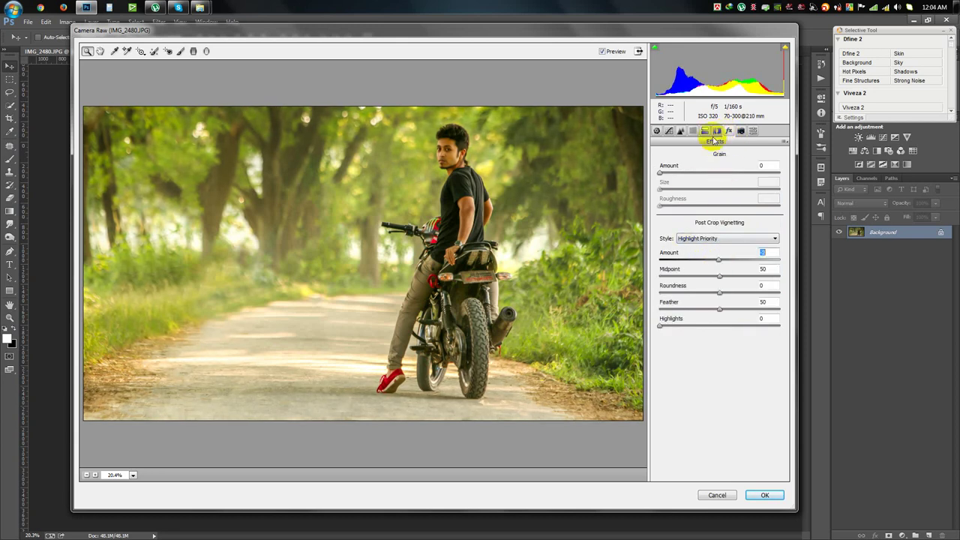
left_click(765, 495)
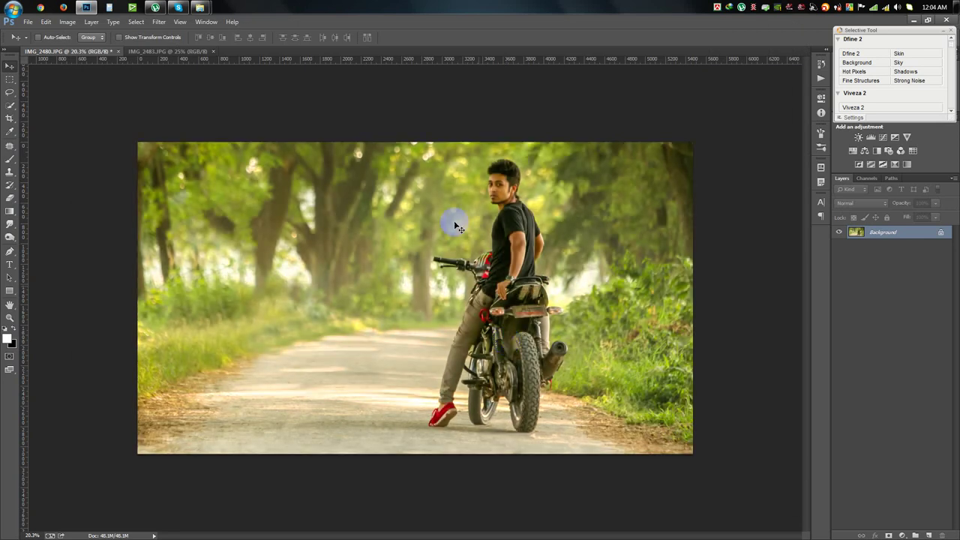
- In the Camera Raw Filter, draw a radial filter oval around the rider and bike
left_click(159, 22)
left_click(180, 82)
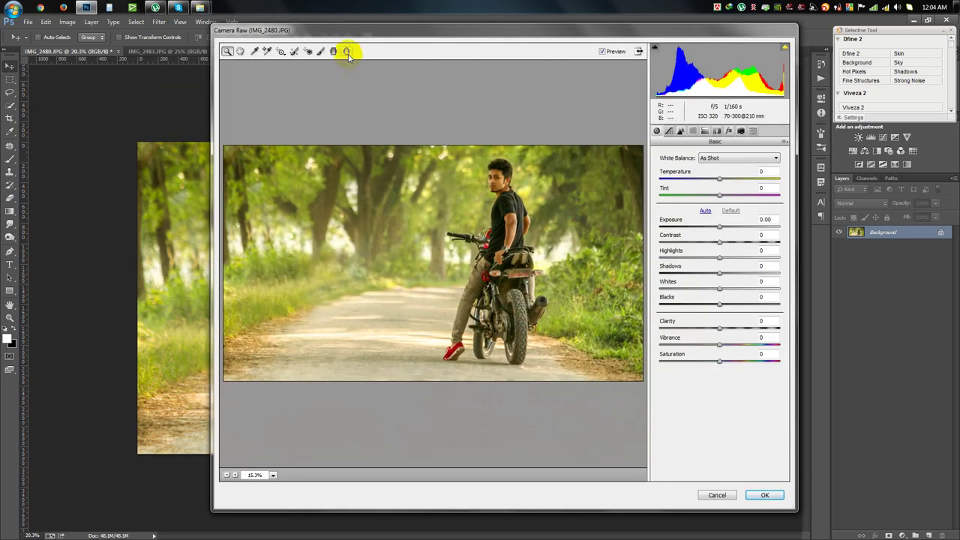
left_click(346, 51)
mouse_move(499, 216)
left_mouse_down()
mouse_move(541, 275)
mouse_move(546, 328)
left_mouse_up()
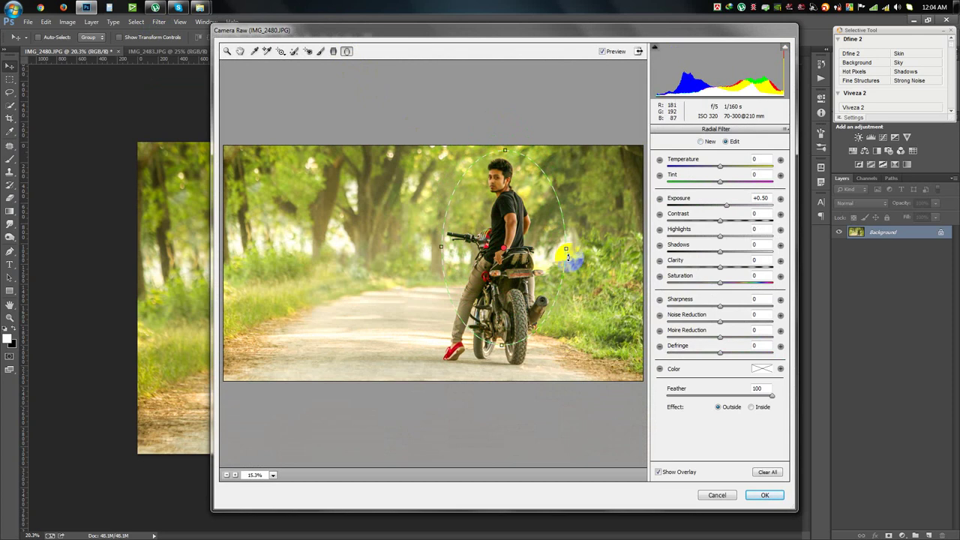
left_click_drag(504, 347, 504, 373)
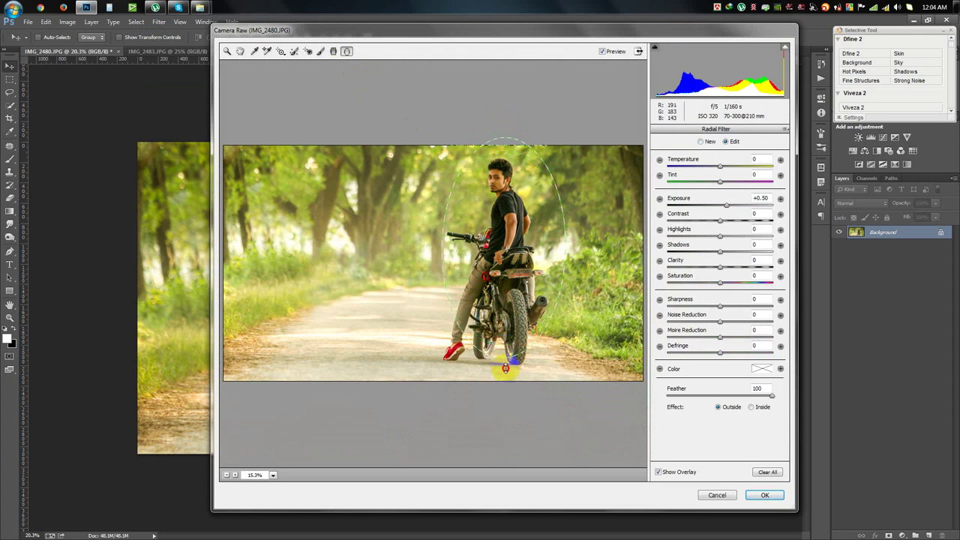
mouse_move(566, 247)
left_mouse_down()
mouse_move(583, 247)
mouse_move(552, 264)
left_mouse_up()
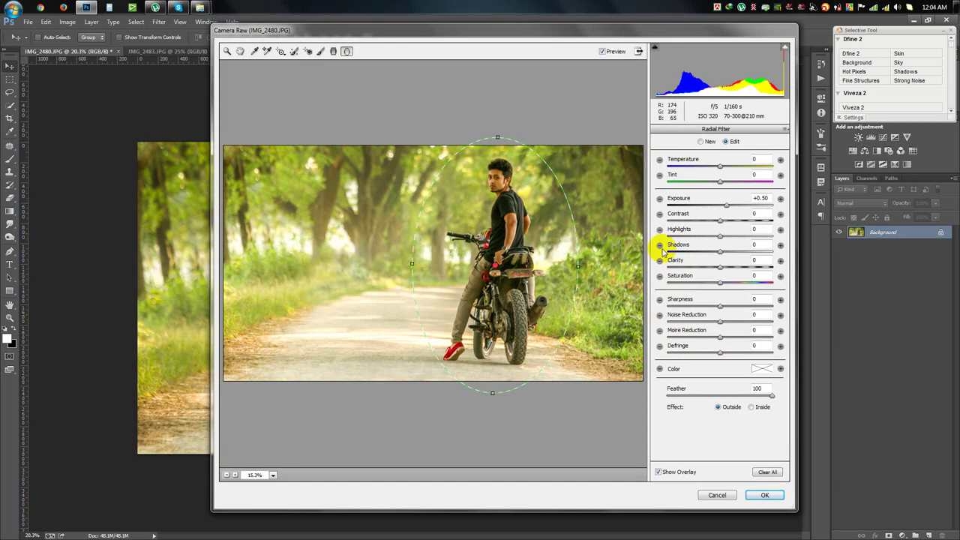
- Set the radial filter to affect Outside at Exposure −1.00 and widen the oval rightward
left_click(752, 408)
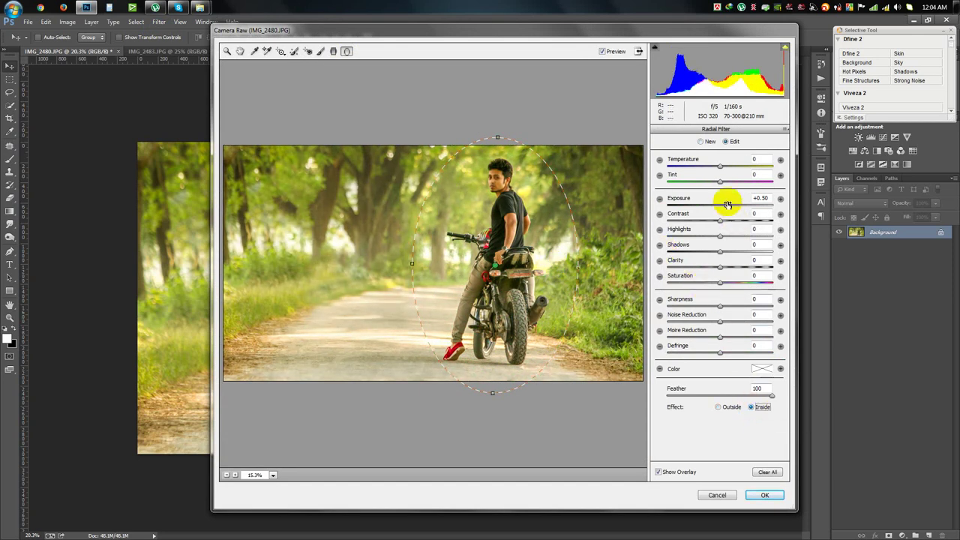
left_click_drag(726, 207, 711, 209)
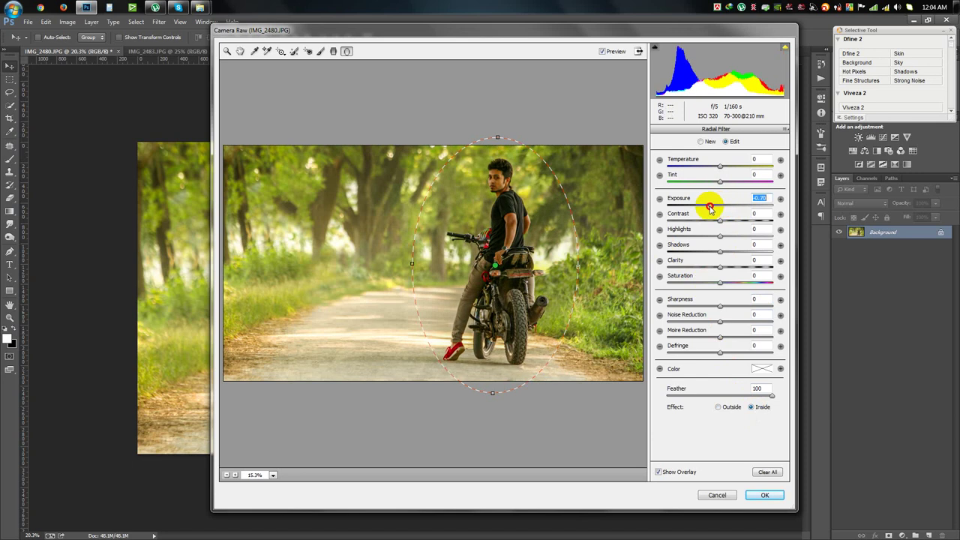
left_click(718, 406)
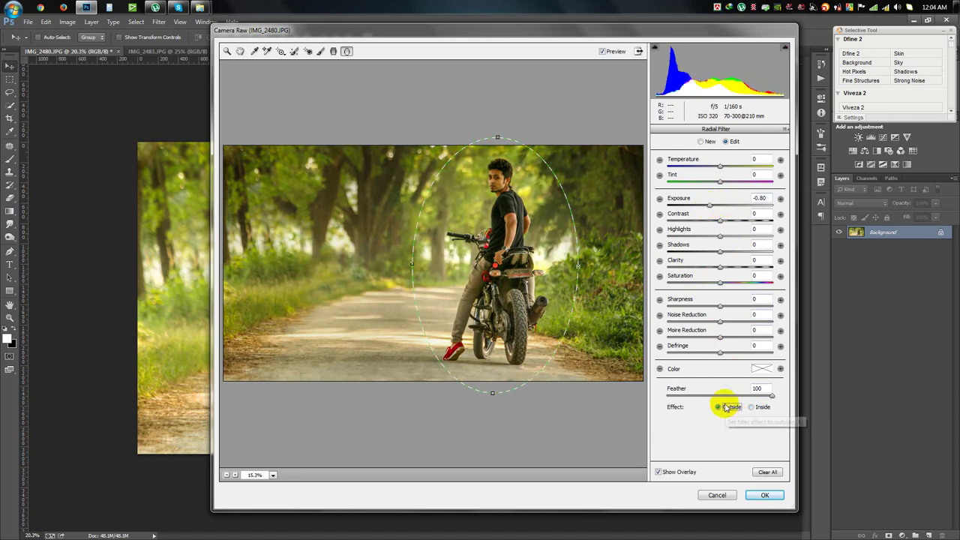
left_click_drag(709, 205, 708, 208)
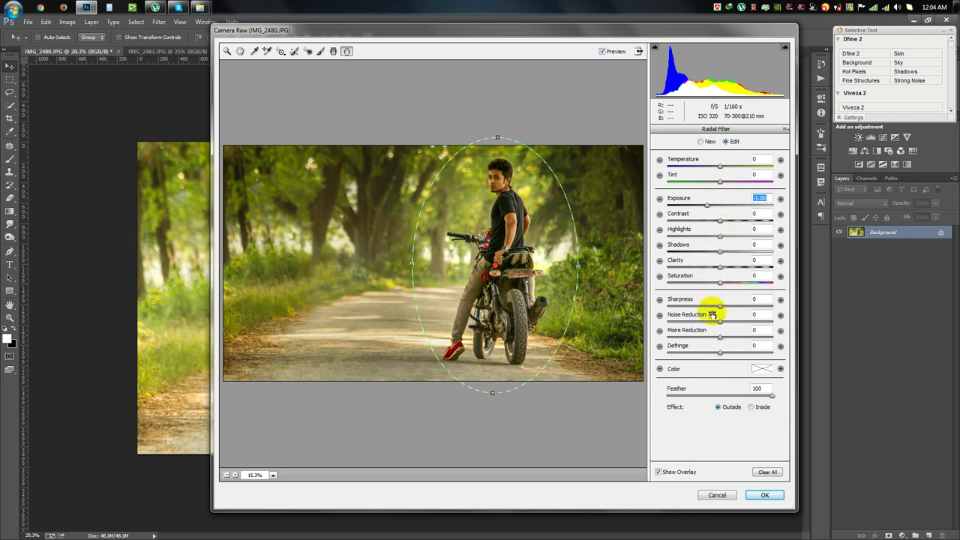
left_click_drag(578, 263, 598, 266)
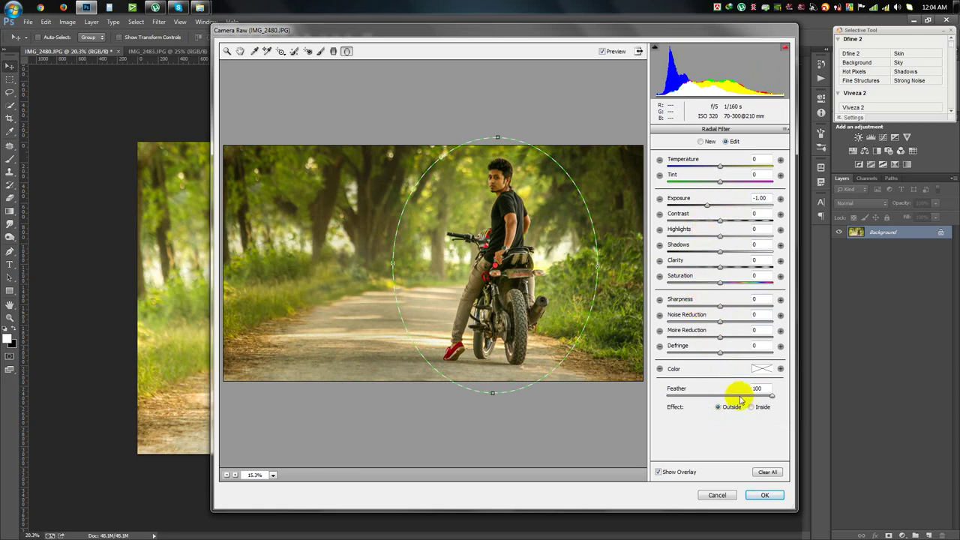
- Set the radial filter to Feather 100, Sharpness −63, Exposure −0.90, Contrast +23, Shadows +6, then apply
left_click_drag(771, 395, 796, 399)
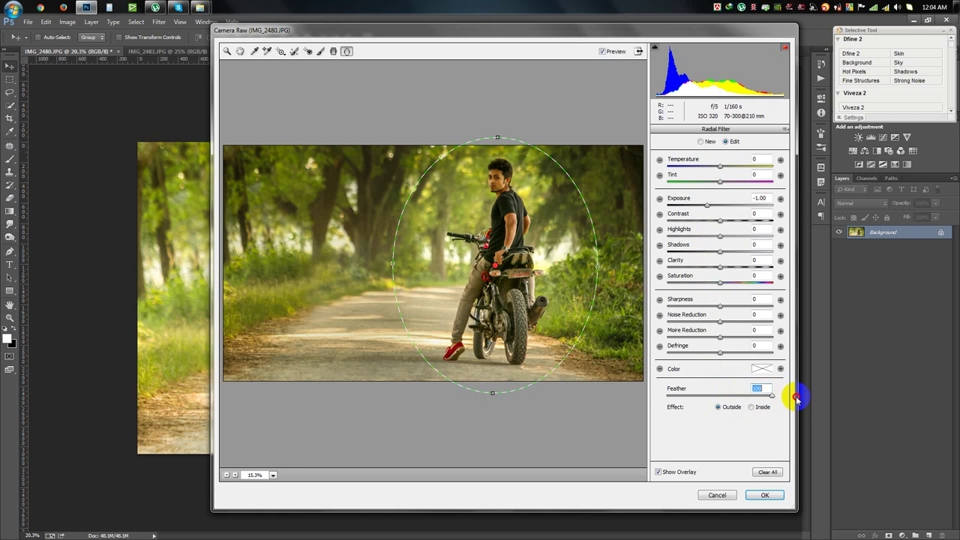
left_click_drag(718, 308, 690, 314)
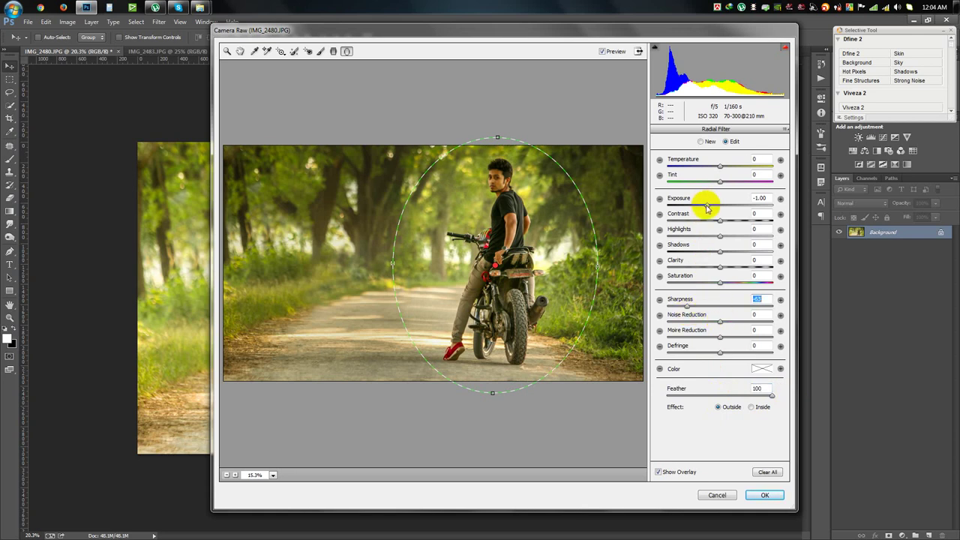
left_click_drag(709, 209, 709, 209)
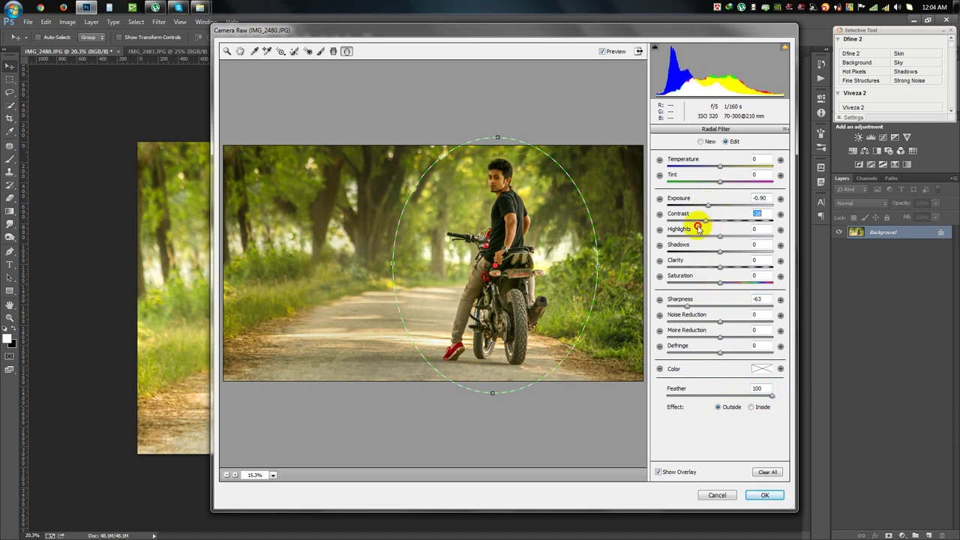
mouse_move(721, 223)
left_mouse_down()
mouse_move(753, 228)
mouse_move(701, 255)
mouse_move(755, 252)
mouse_move(740, 251)
mouse_move(713, 270)
left_mouse_up()
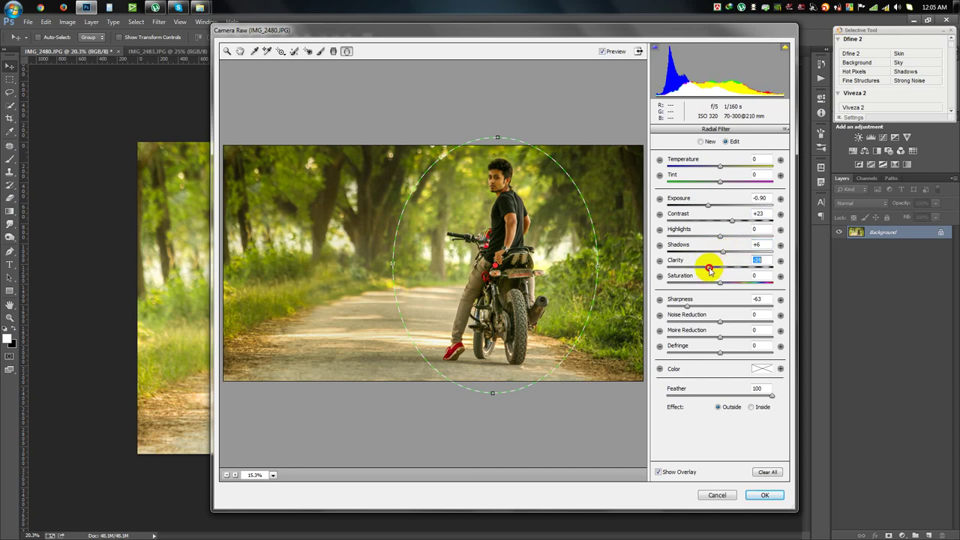
left_click(754, 504)
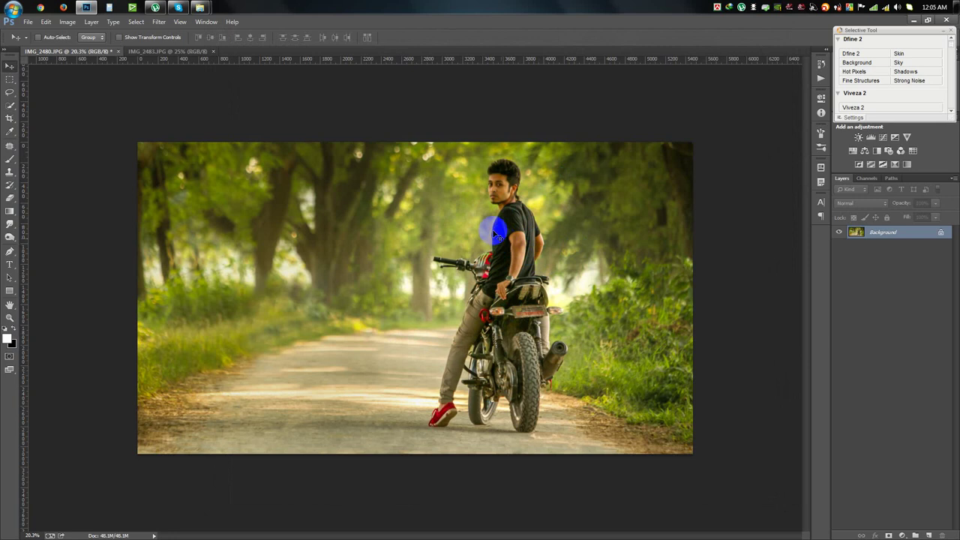
- Zoom in on the rider's face and back out, then reopen the Camera Raw Filter
scroll(535, 154, "up", 2)
scroll(535, 154, "up", 2)
scroll(535, 154, "up", 2)
scroll(534, 154, "down", 2)
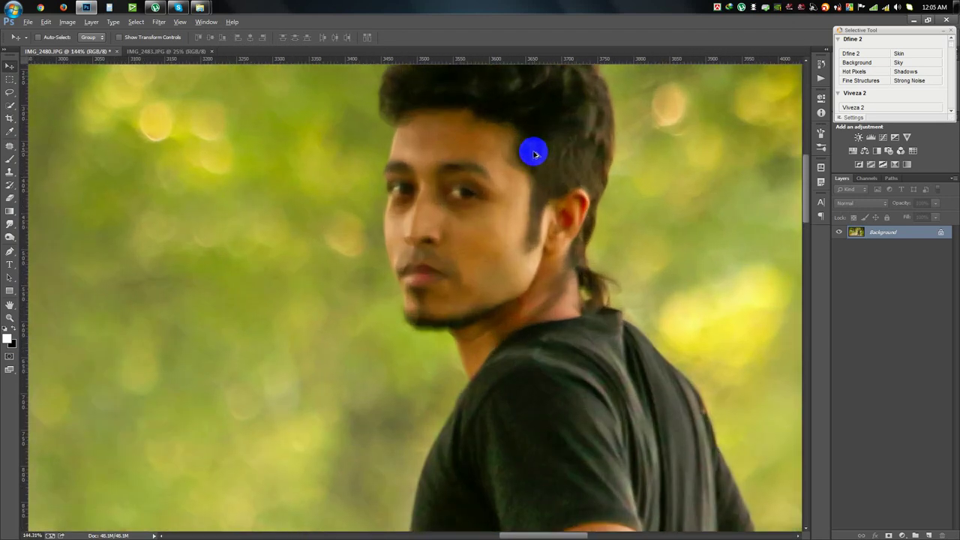
scroll(533, 150, "down", 2)
scroll(523, 158, "down", 1)
scroll(521, 159, "down", 1)
scroll(523, 170, "up", 1)
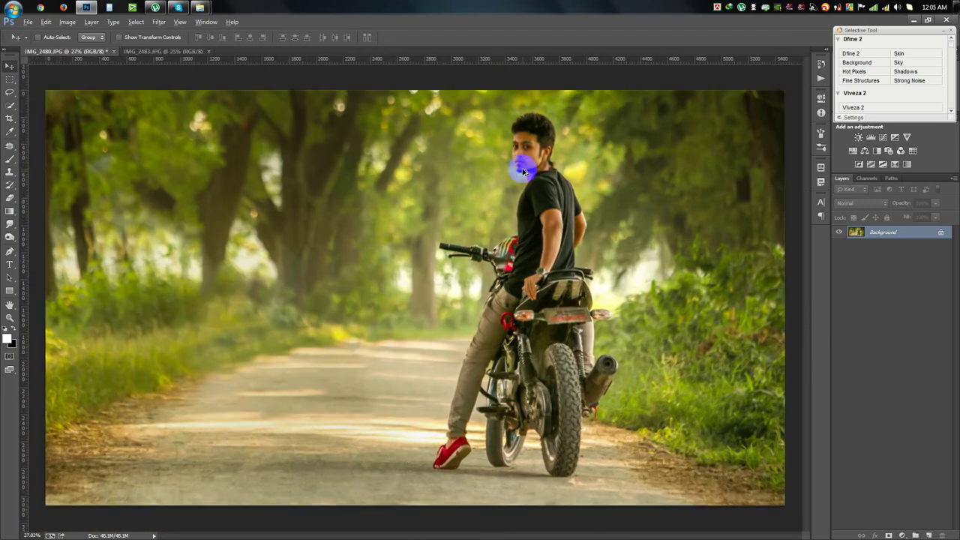
left_click(158, 22)
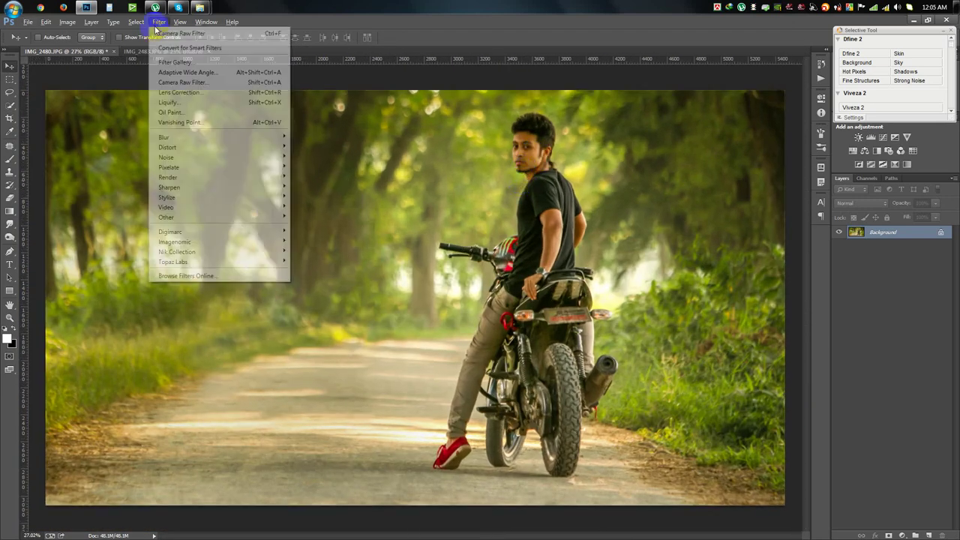
left_click(542, 181)
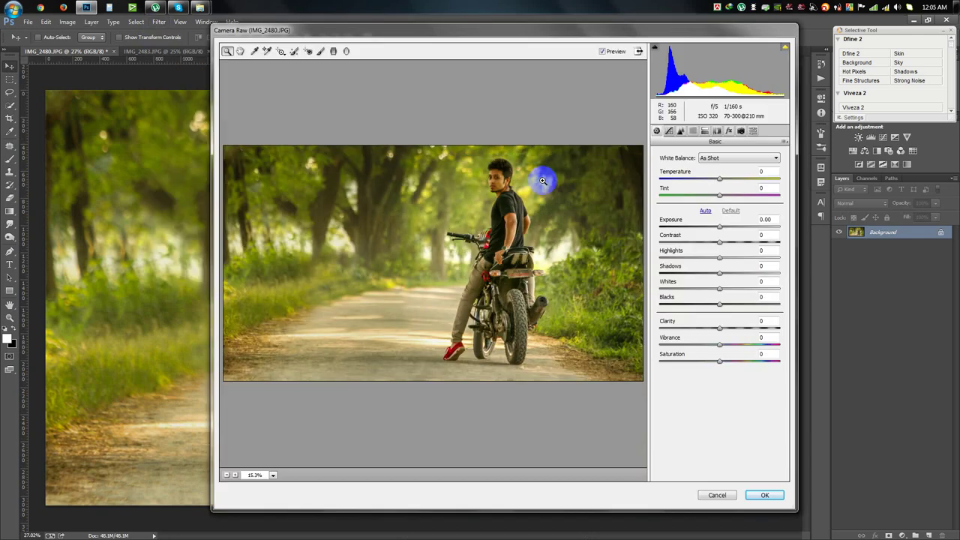
- Paint an Adjustment Brush stroke over the rider's head at Exposure +0.60
left_click(320, 51)
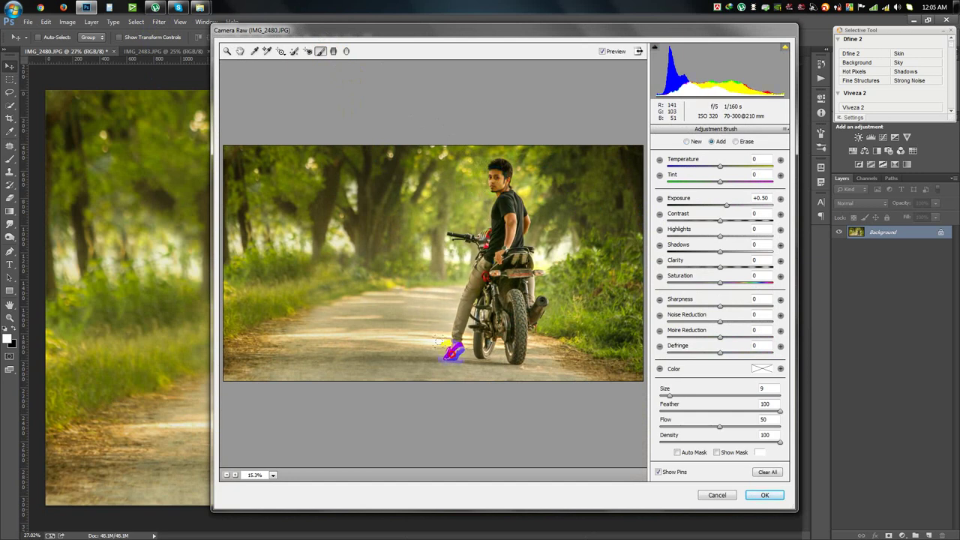
key("alt")
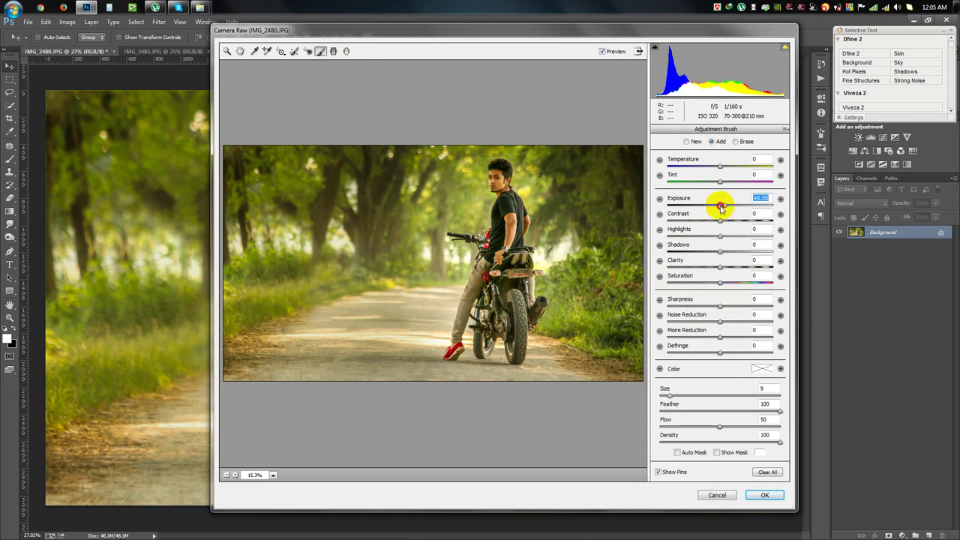
left_click_drag(720, 207, 726, 207)
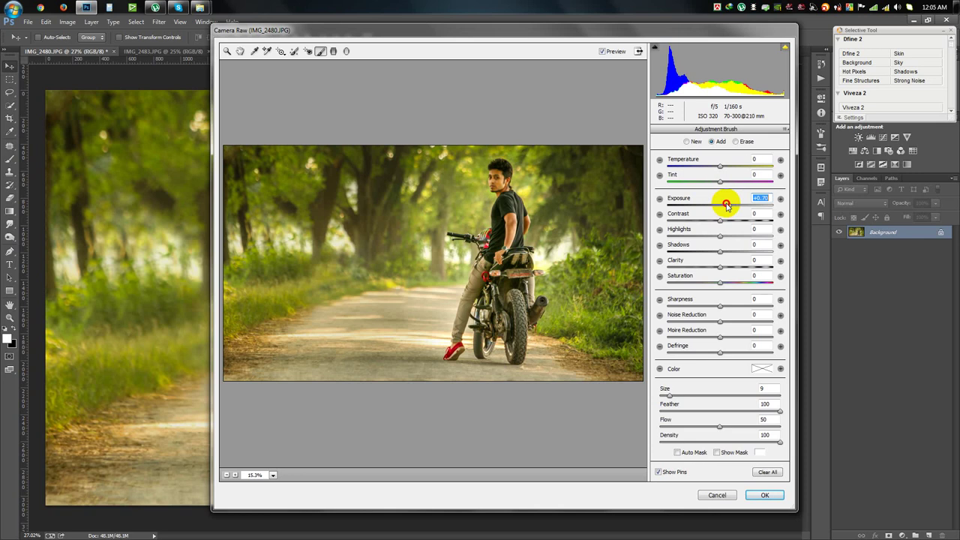
left_click_drag(726, 205, 729, 206)
left_click_drag(517, 289, 516, 330)
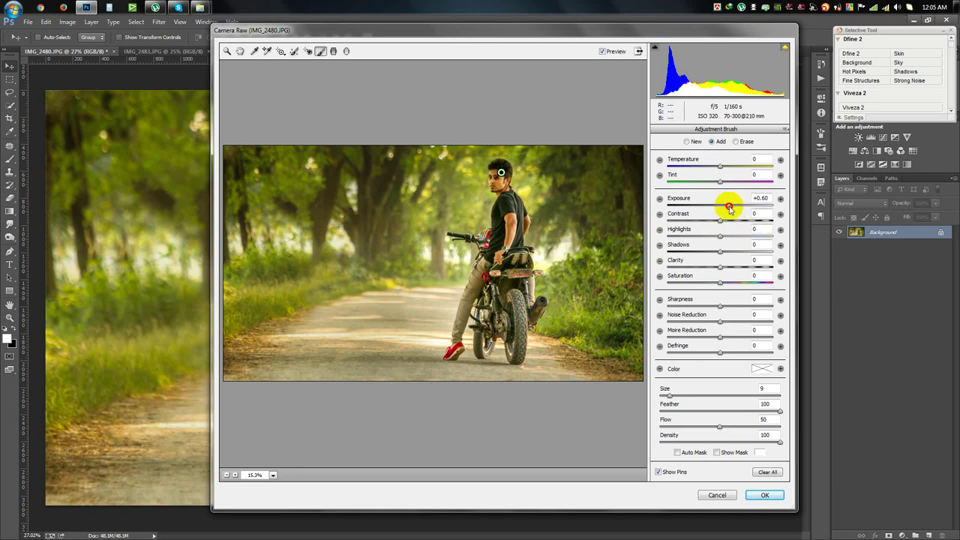
left_click_drag(728, 208, 722, 209)
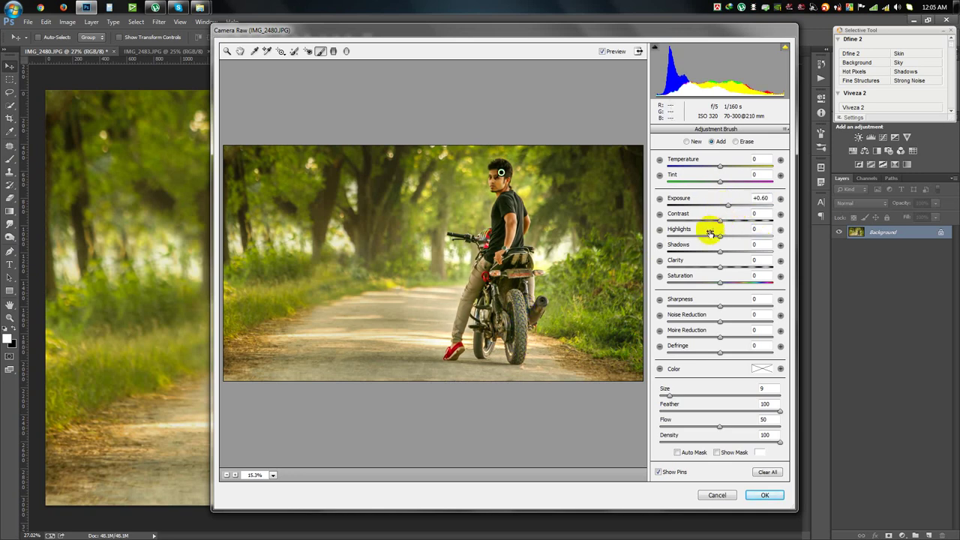
key("alt")
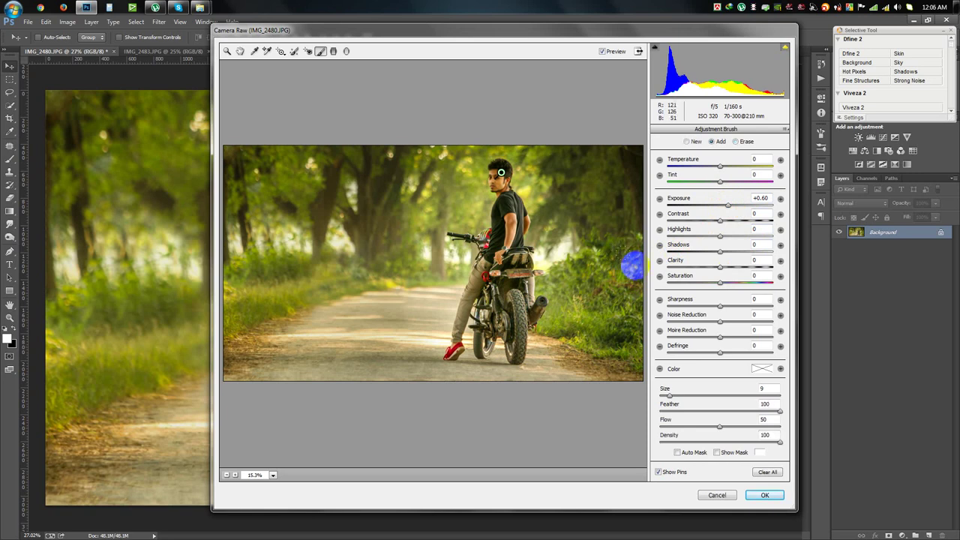
- Draw a graduated filter across the road and lower its exposure
left_click(333, 51)
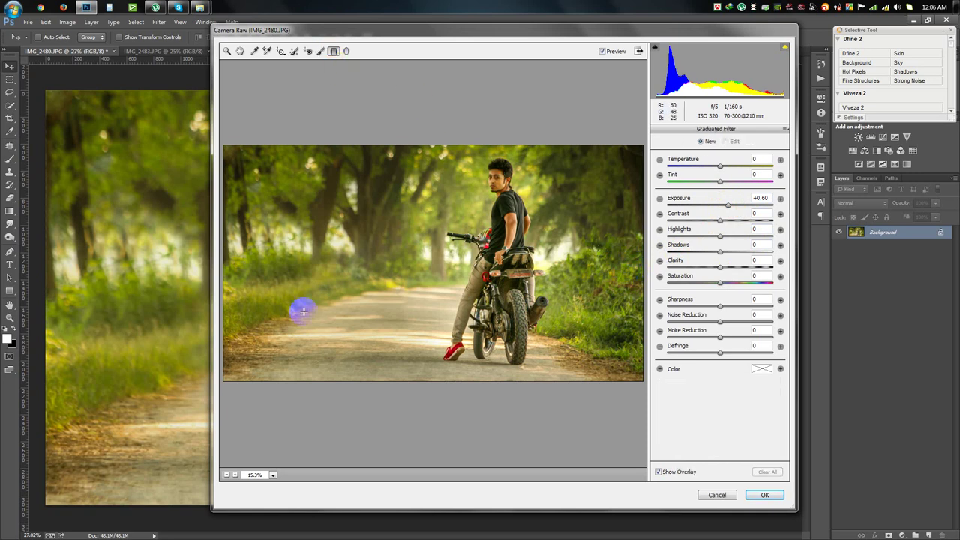
mouse_move(302, 326)
left_mouse_down()
mouse_move(507, 164)
mouse_move(552, 142)
left_mouse_up()
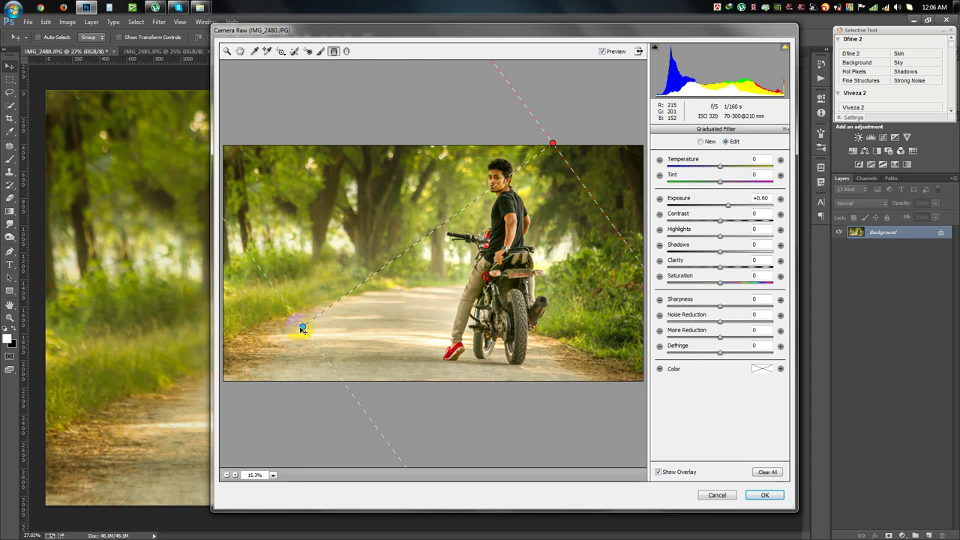
mouse_move(302, 327)
left_mouse_down()
mouse_move(393, 303)
mouse_move(602, 126)
mouse_move(371, 349)
mouse_move(364, 343)
left_mouse_up()
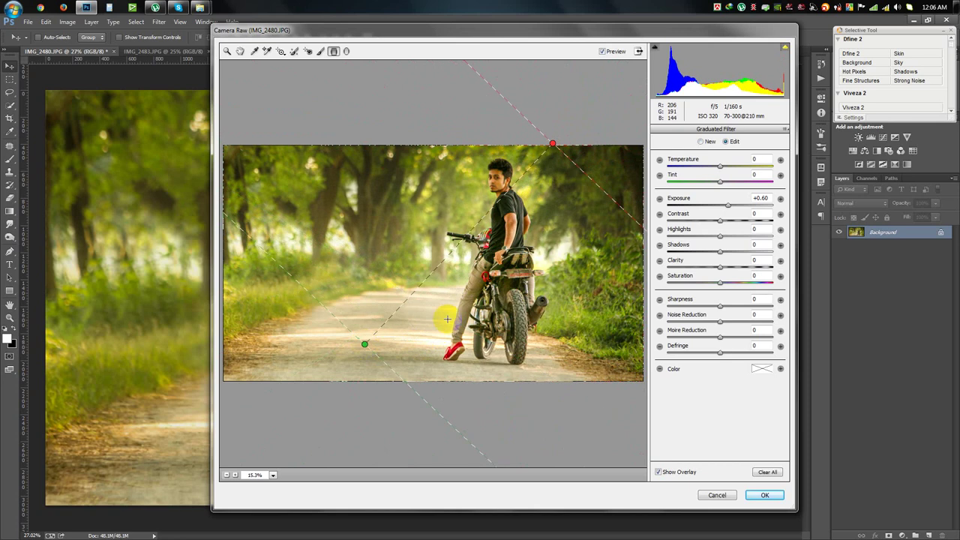
left_click_drag(728, 208, 721, 209)
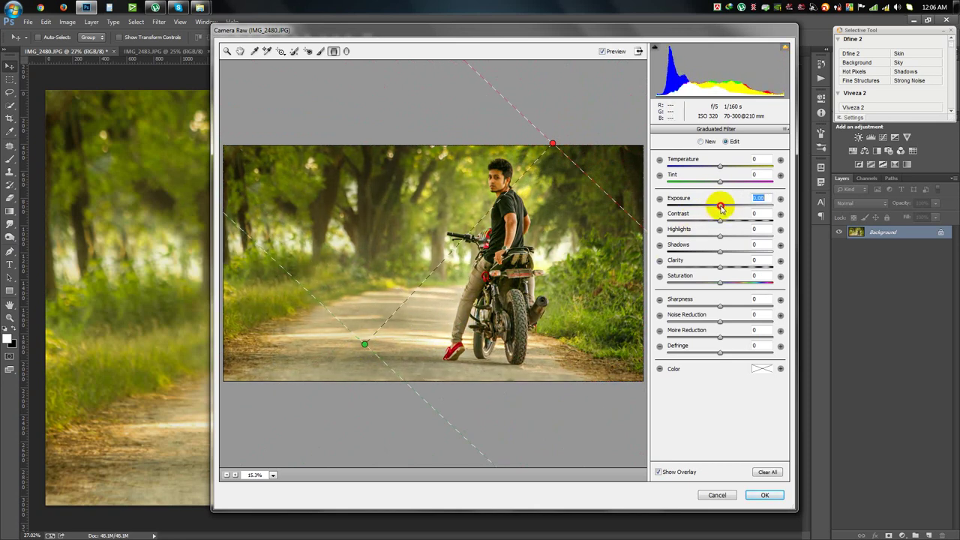
left_click(363, 345)
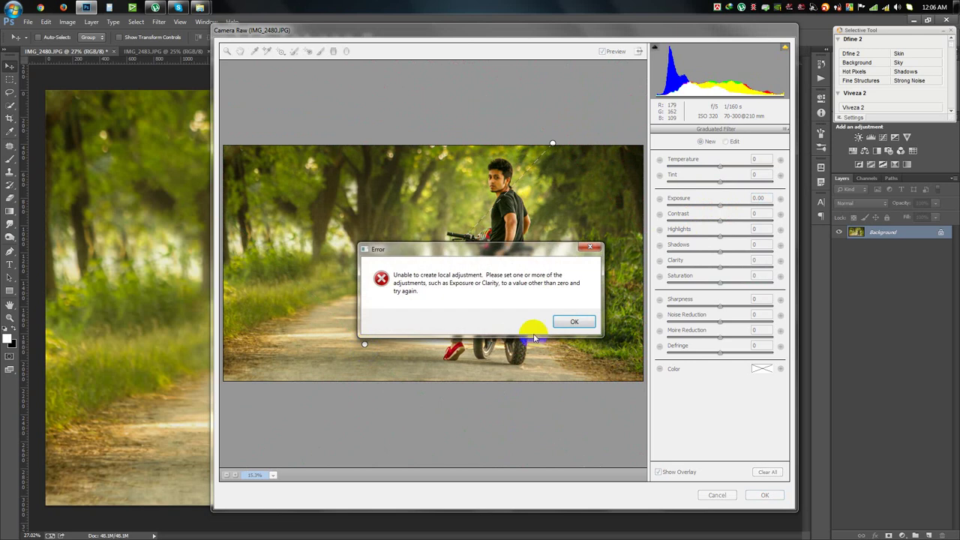
left_click(576, 321)
- Redraw the graduated filter diagonally with Temperature +32 and Exposure −0.20, and apply it
left_click_drag(365, 346, 431, 372)
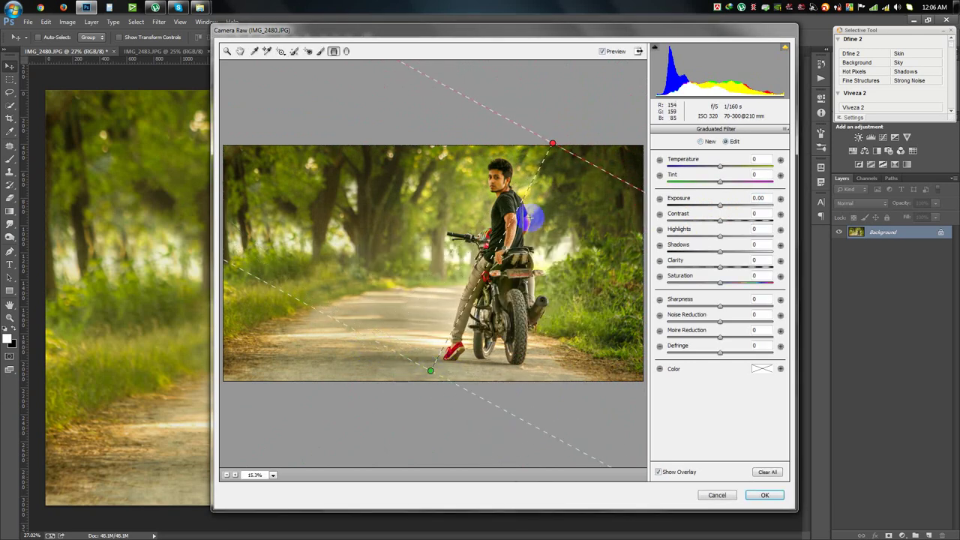
left_click_drag(553, 145, 572, 138)
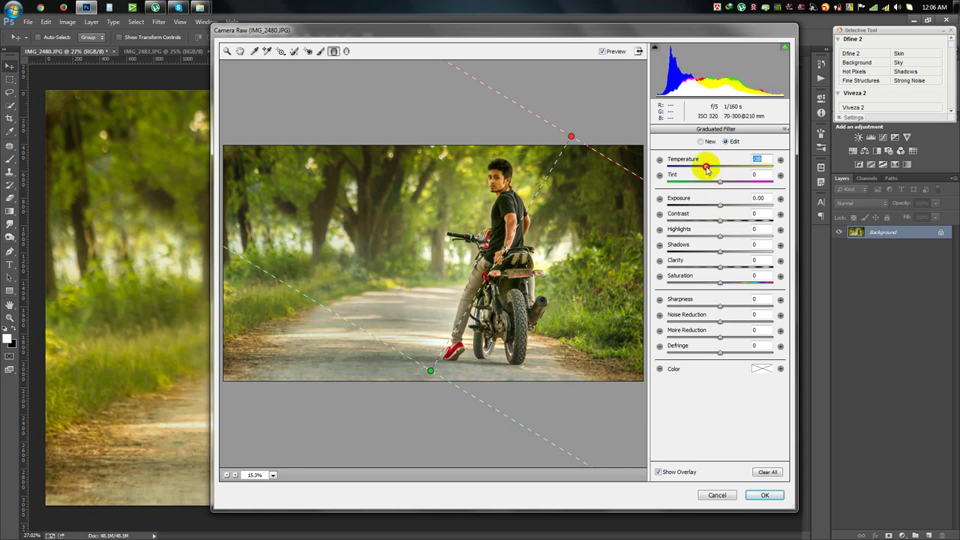
mouse_move(707, 169)
left_mouse_down()
mouse_move(746, 161)
mouse_move(685, 192)
mouse_move(725, 182)
mouse_move(705, 219)
mouse_move(730, 220)
mouse_move(700, 216)
mouse_move(725, 216)
left_mouse_up()
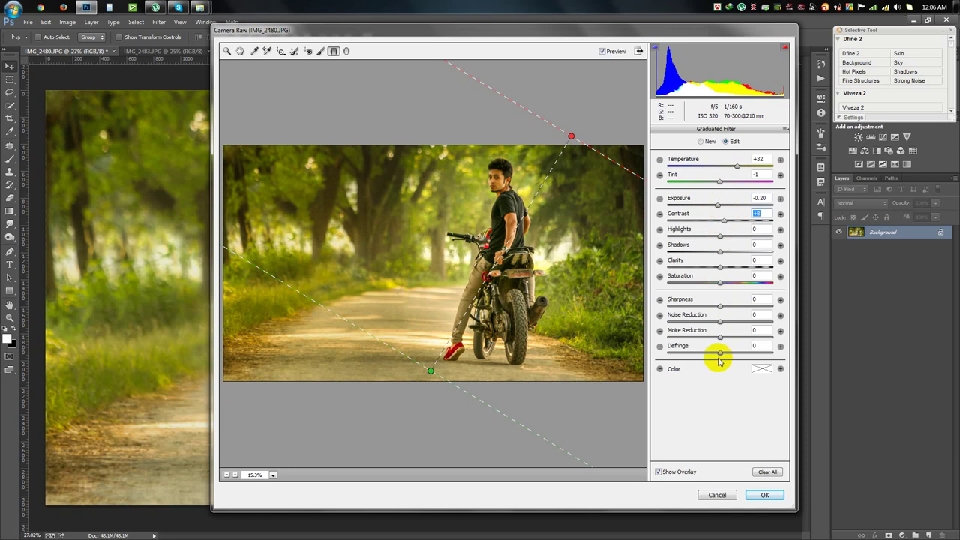
left_click(765, 496)
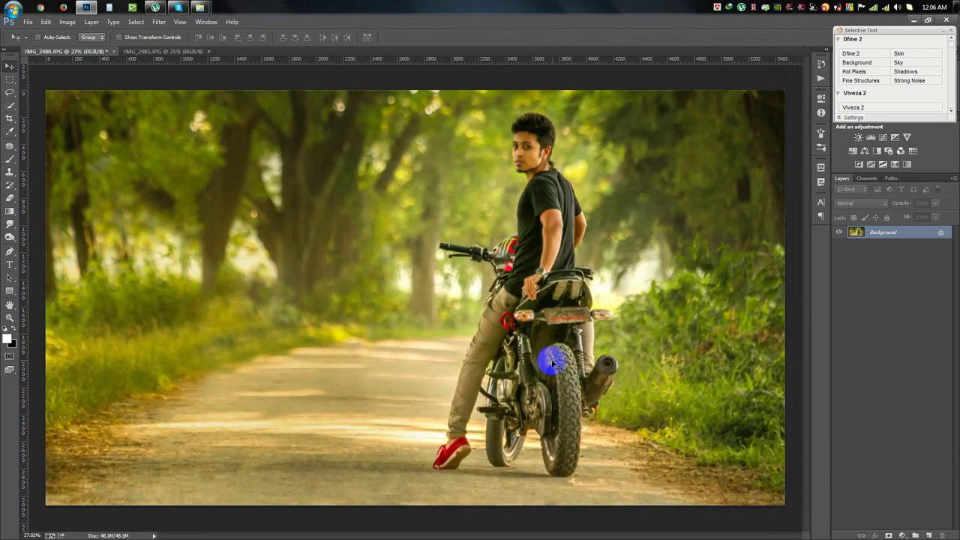
- Crop the photo slightly tighter from the bottom-right corner
scroll(537, 361, "down", 2)
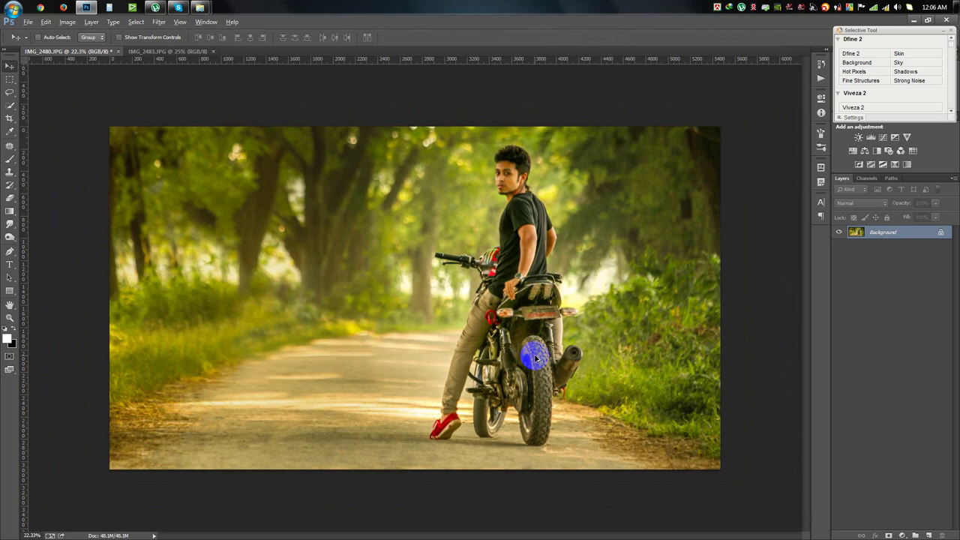
scroll(534, 359, "up", 1)
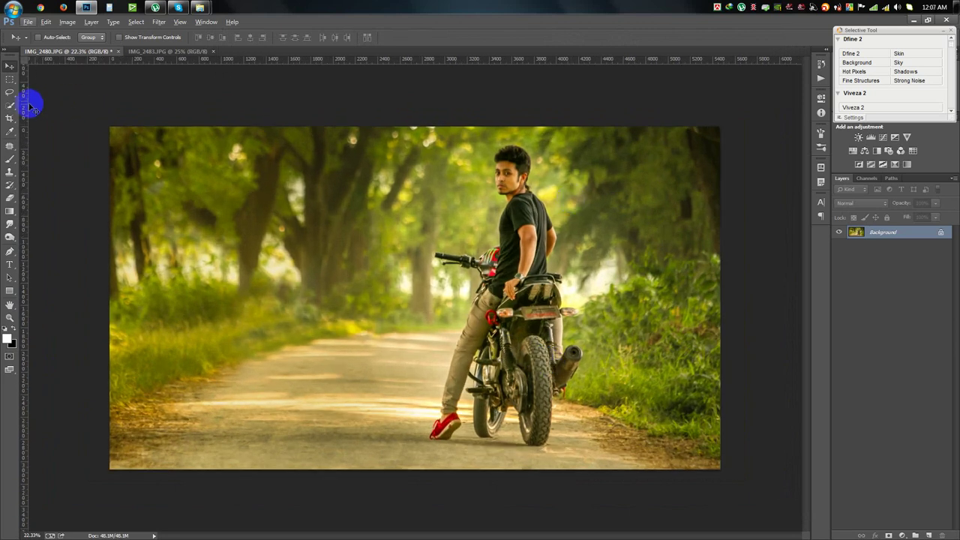
left_click(10, 120)
left_click_drag(718, 127, 709, 133)
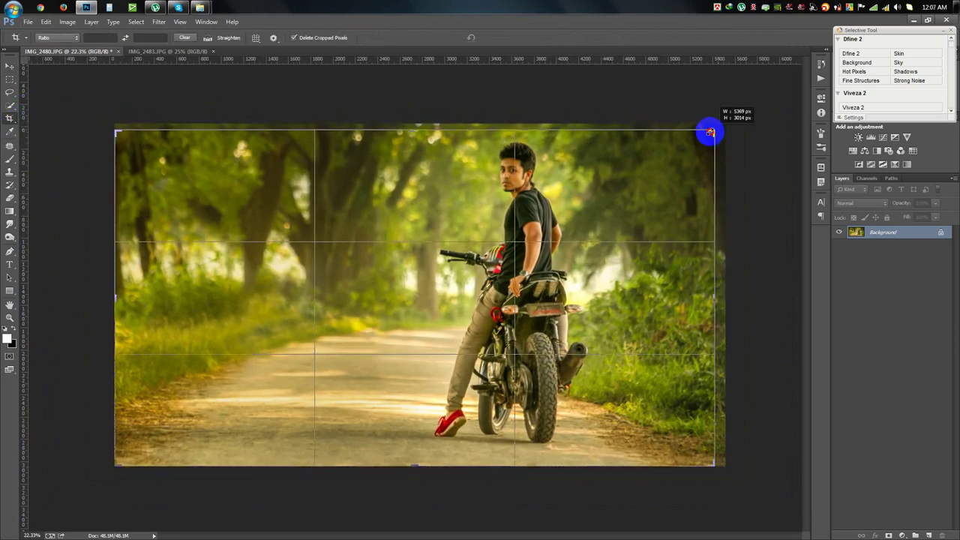
left_click(493, 37)
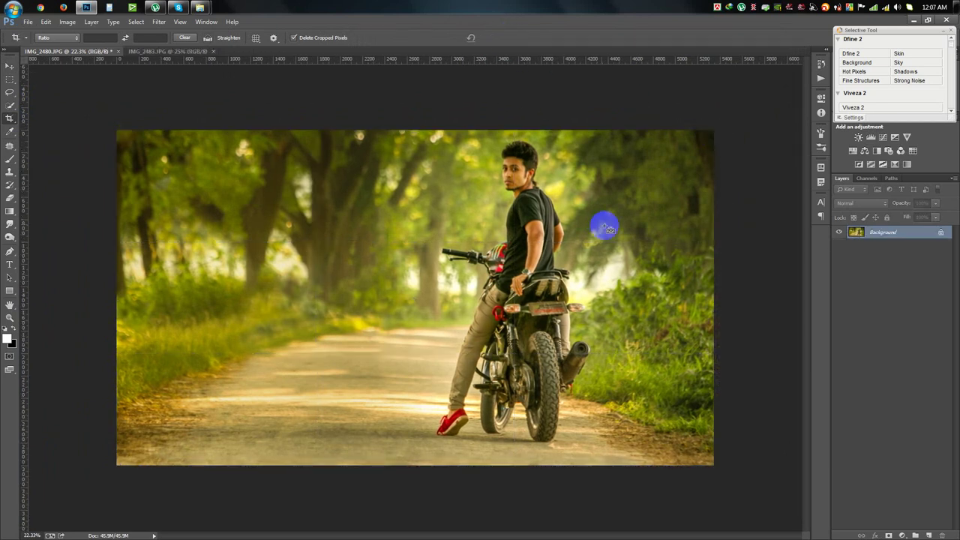
key("ctrl+z")
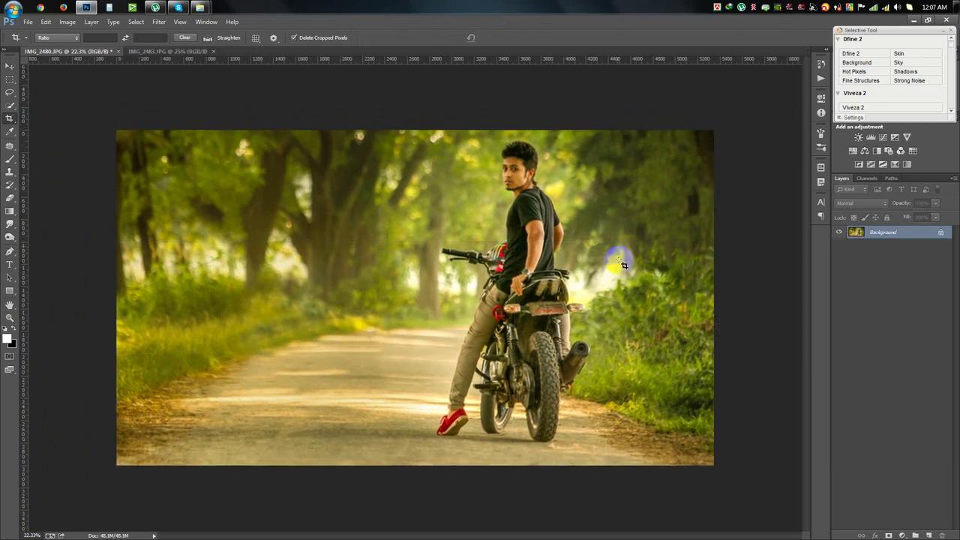
left_click(622, 259)
left_click_drag(713, 458, 706, 459)
left_click(504, 38)
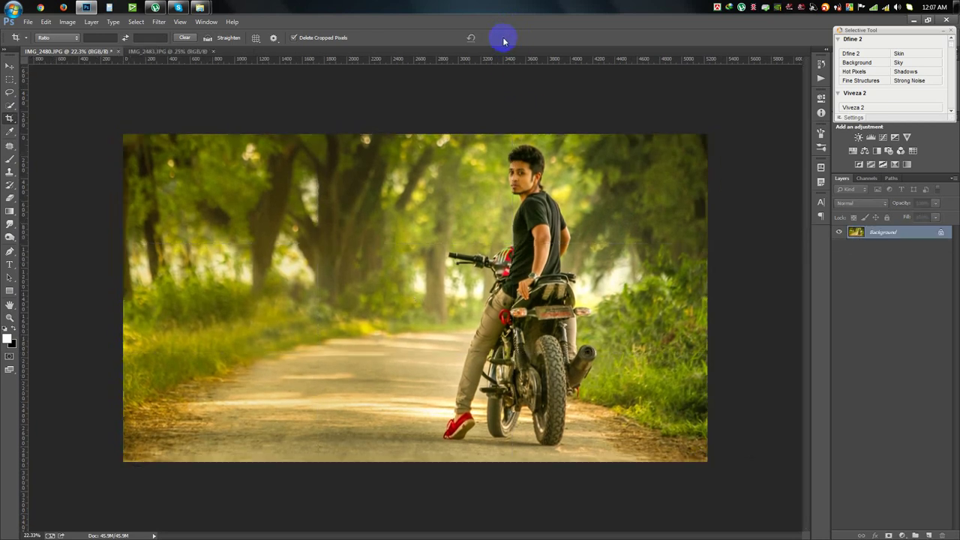
- Save the photo as IMG_2480.JPG at Maximum JPEG quality
key("ctrl+s")
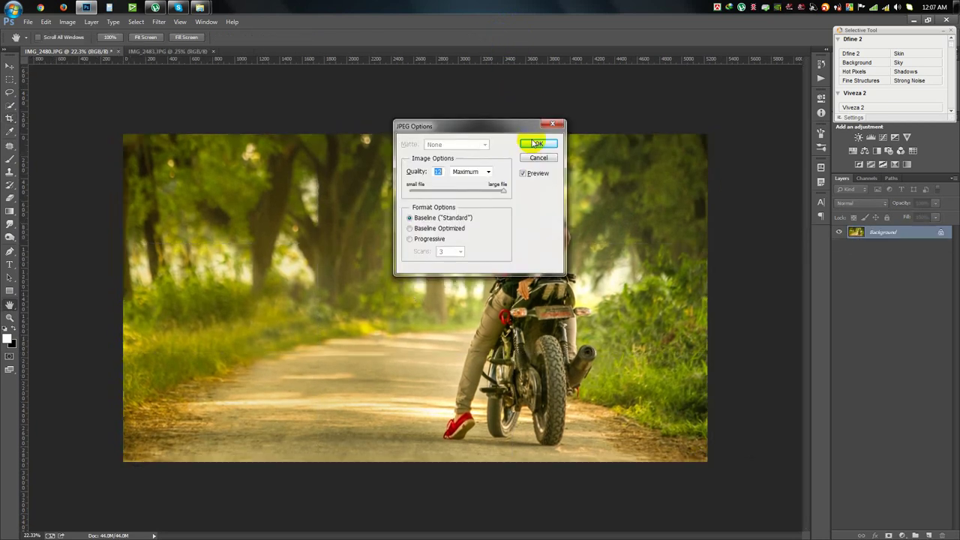
left_click(536, 144)
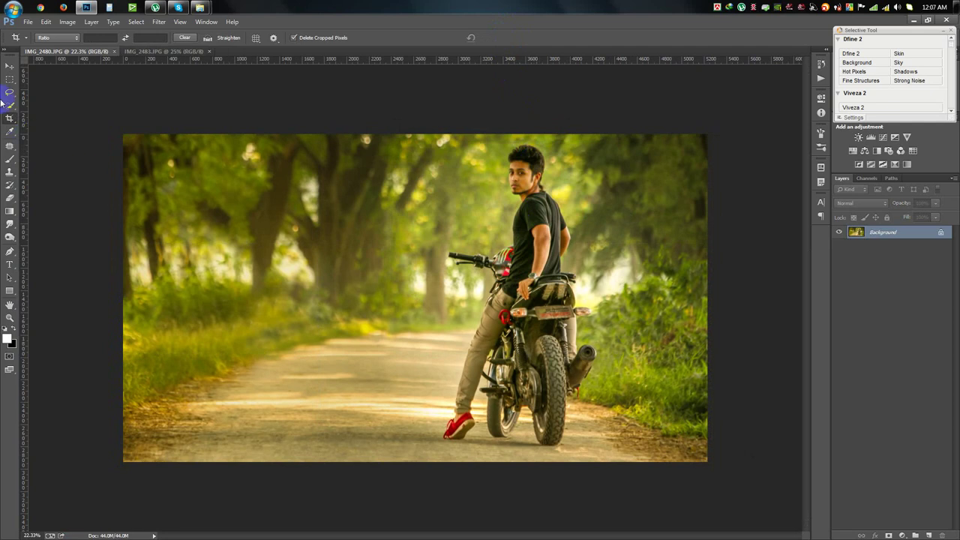
left_click(10, 67)
scroll(501, 192, "up", 1)
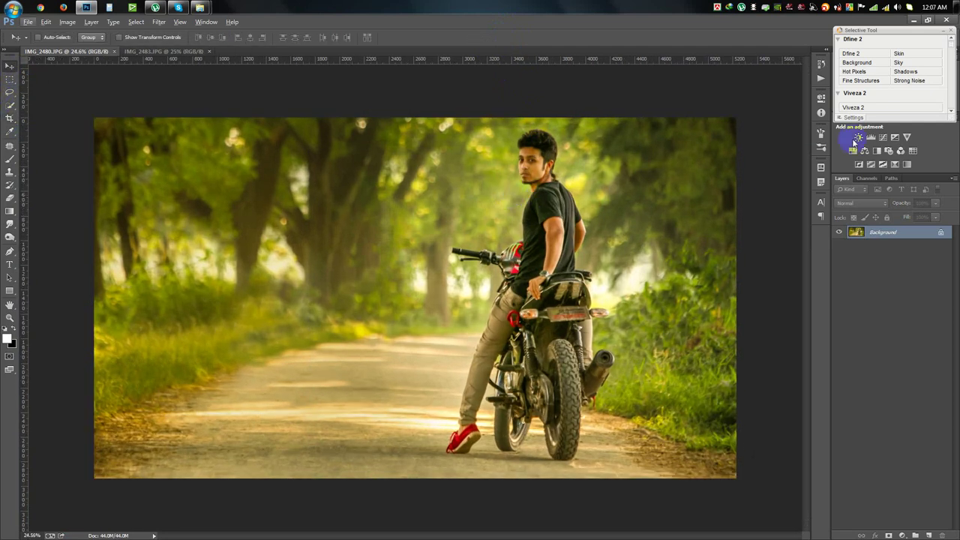
- Raise global Structure in Viveza 2 and apply it as a layer, then launch Color Efex Pro 4
left_click(855, 108)
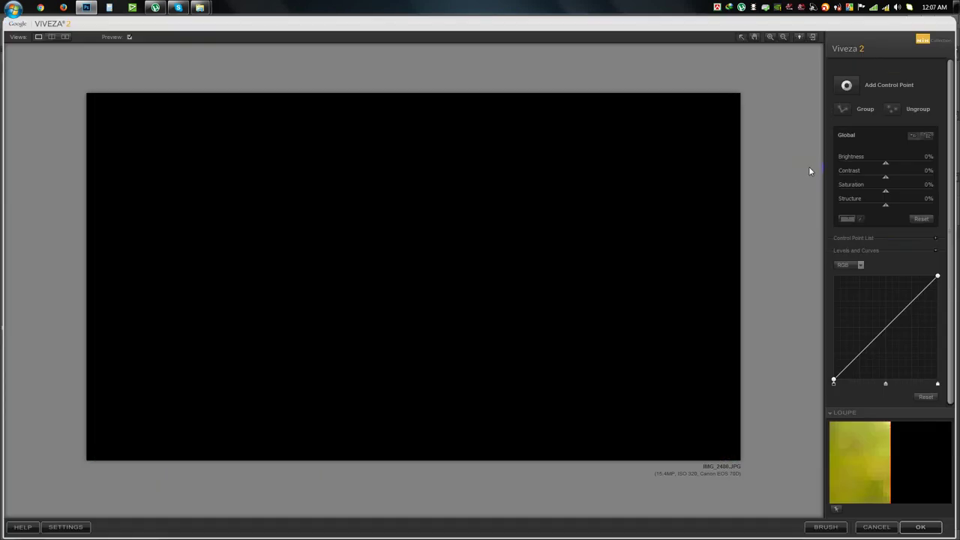
left_click_drag(872, 211, 899, 204)
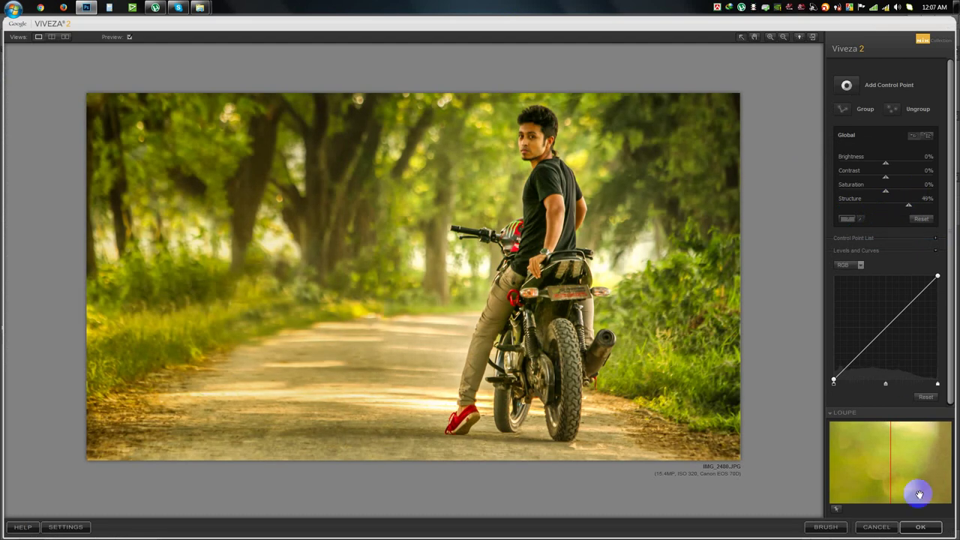
left_click(921, 527)
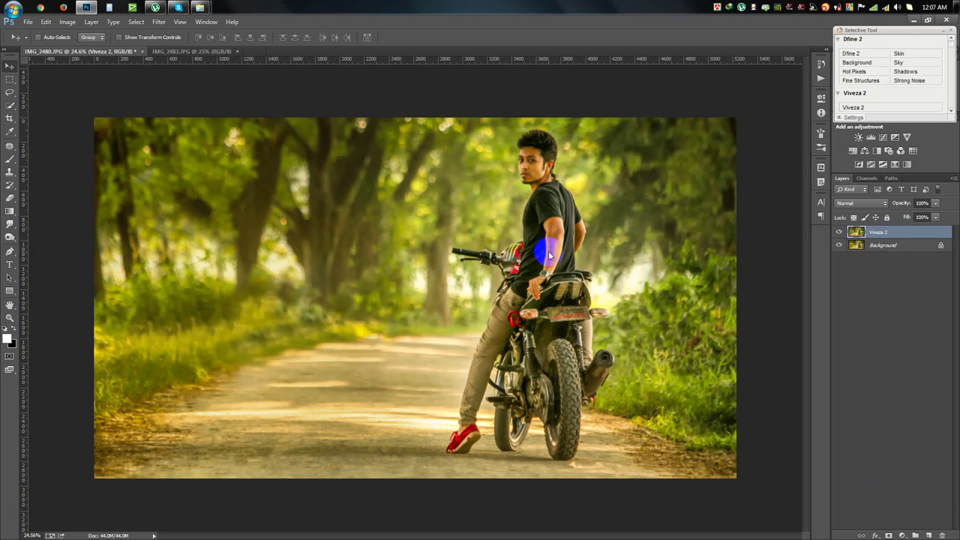
left_click(159, 21)
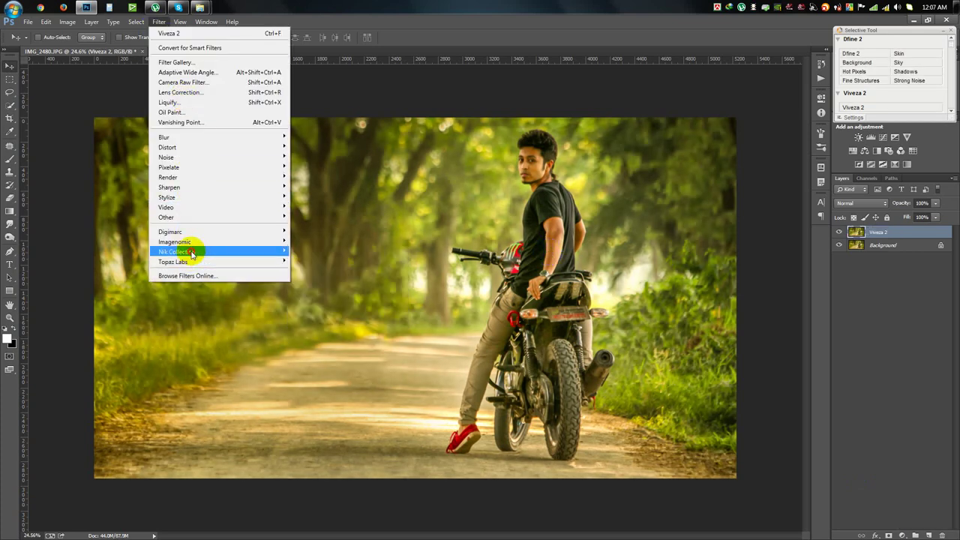
mouse_move(174, 251)
left_click(326, 260)
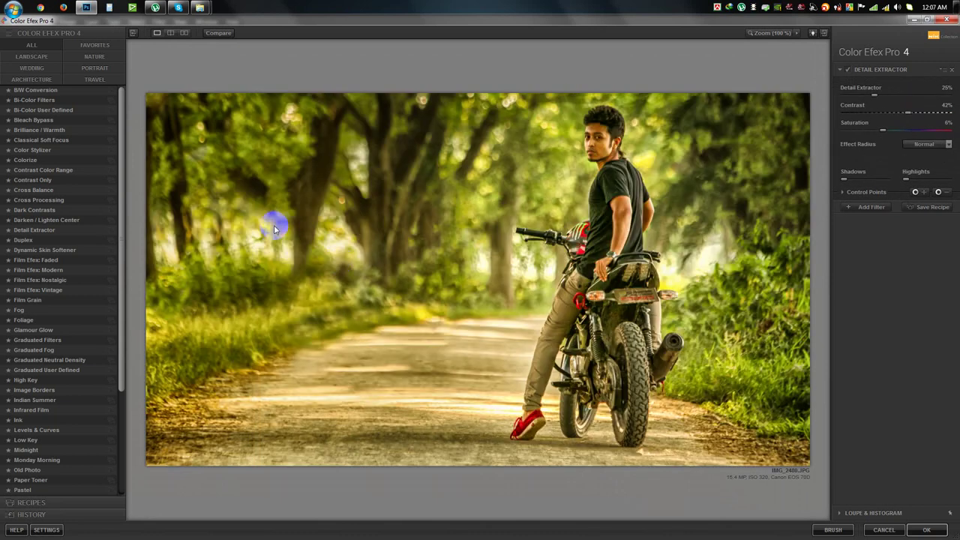
- Preview the filters from B/W Conversion through Detail Extractor
left_click(23, 91)
left_click(32, 100)
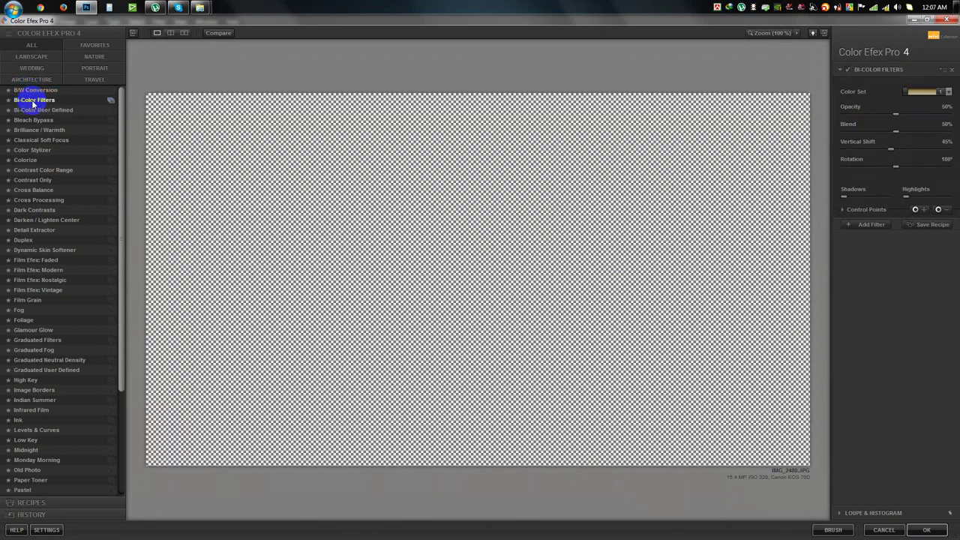
left_click(35, 110)
left_click(34, 120)
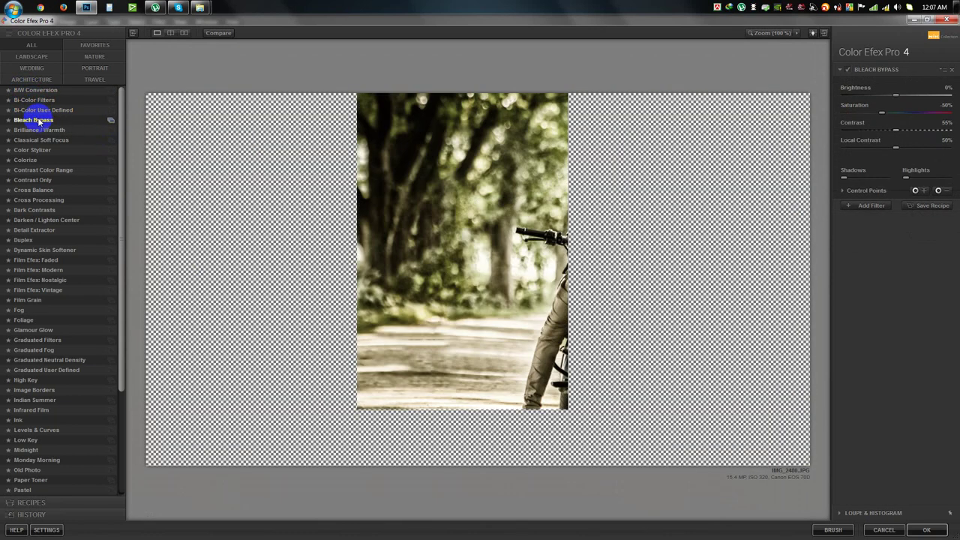
left_click(45, 130)
left_click(43, 140)
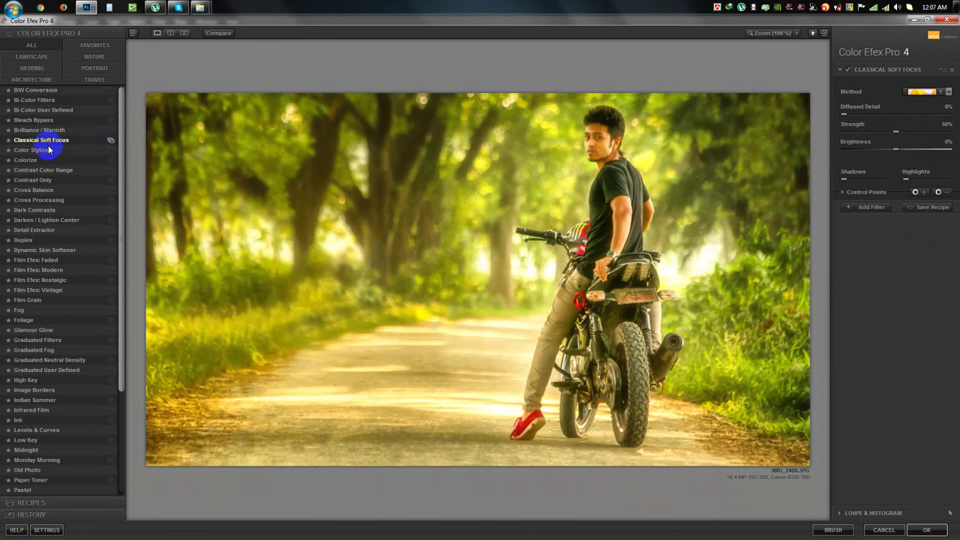
left_click(47, 150)
left_click(37, 161)
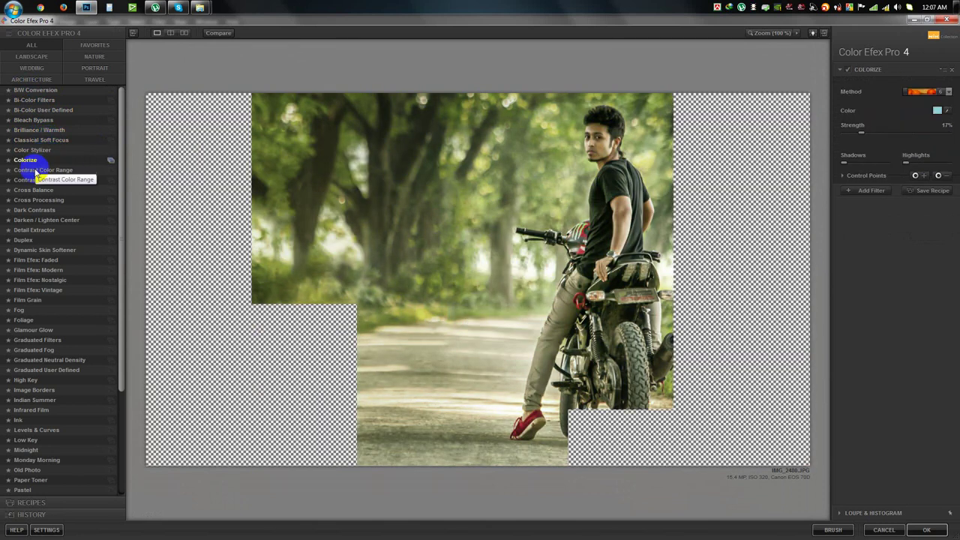
left_click(37, 170)
left_click(35, 180)
left_click(35, 171)
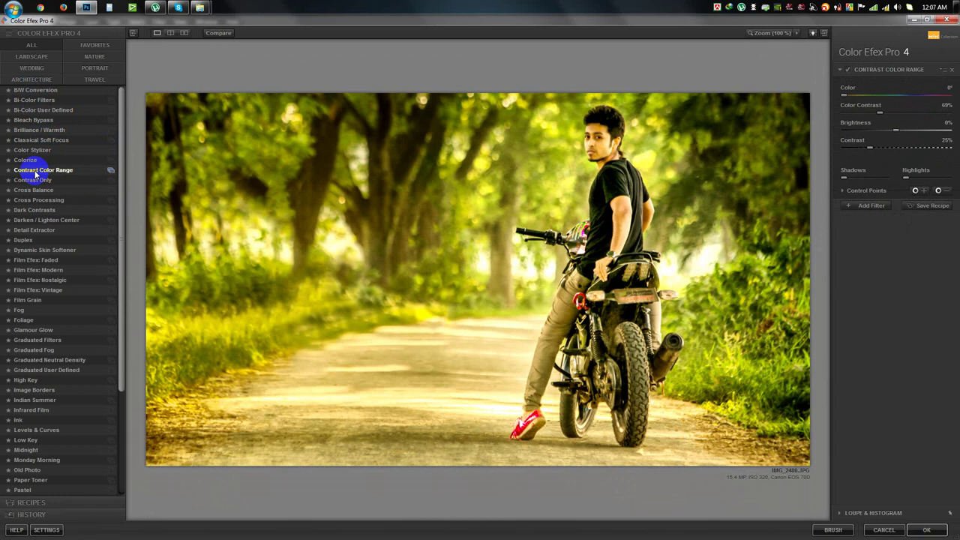
left_click(34, 200)
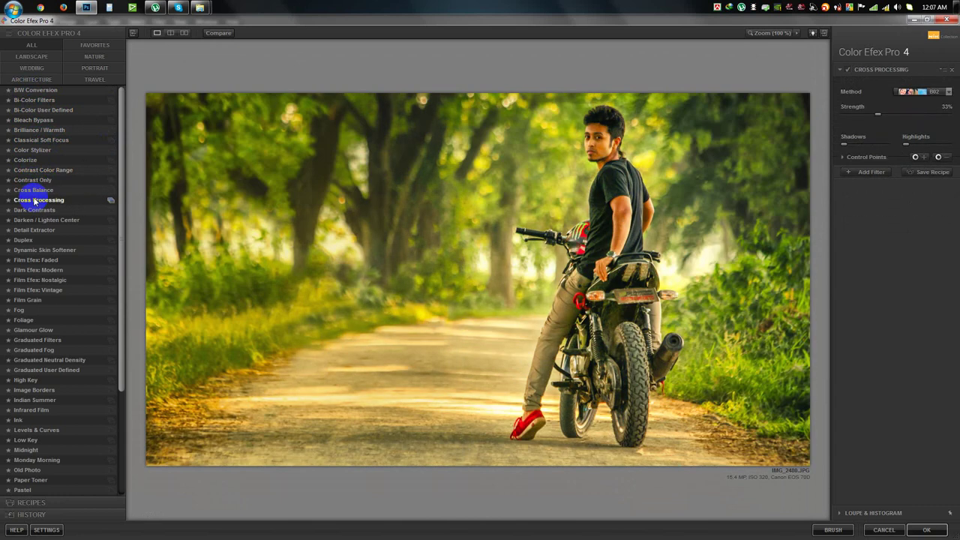
left_click(35, 210)
left_click(35, 219)
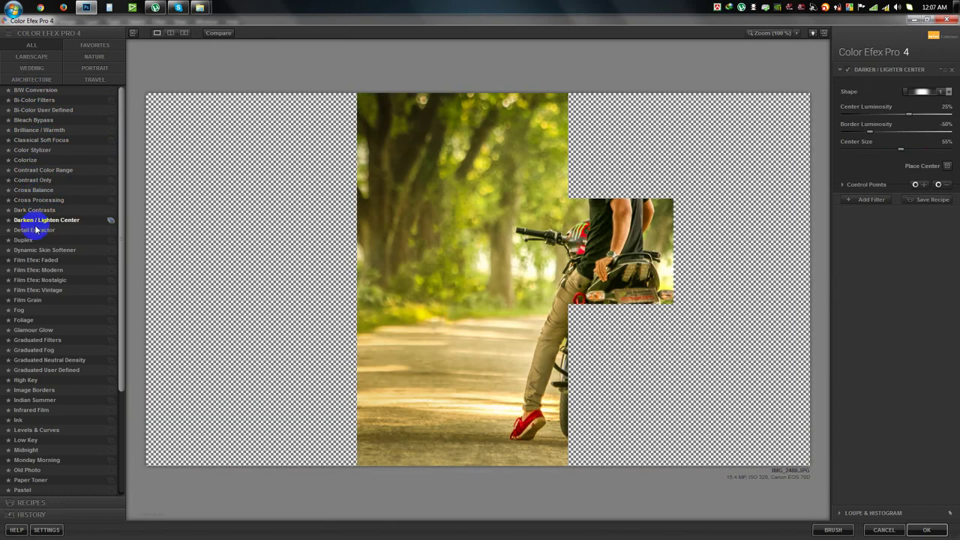
left_click(34, 229)
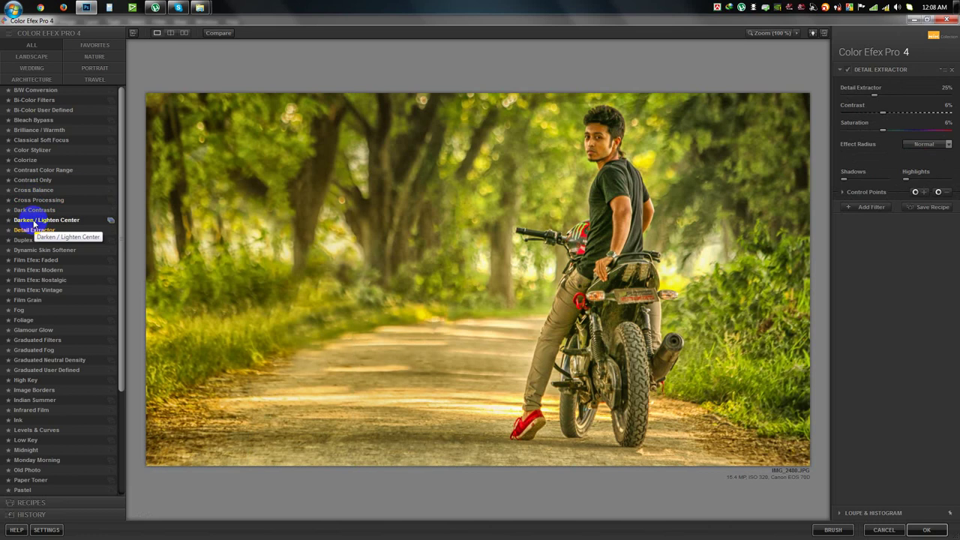
- Try Foliage, then switch to Tonal Contrast, compare it on/off and leave it enabled
left_click(10, 321)
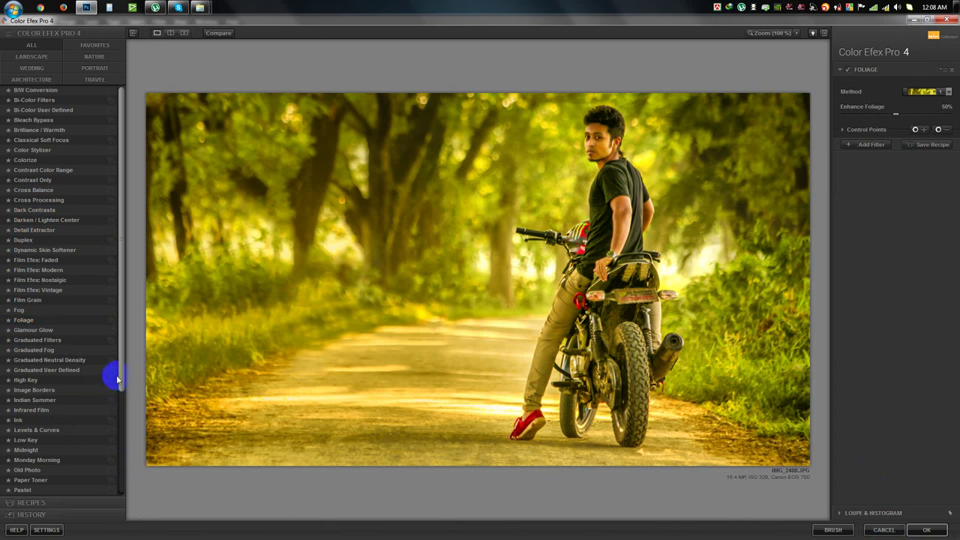
scroll(90, 427, "down", 2)
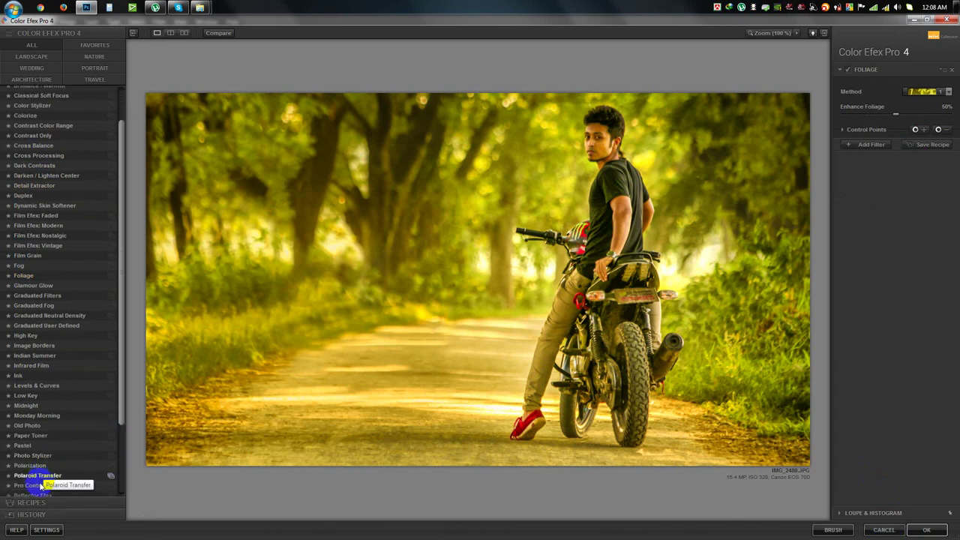
mouse_move(119, 420)
left_mouse_down()
mouse_move(122, 446)
mouse_move(81, 467)
left_mouse_up()
left_click(45, 486)
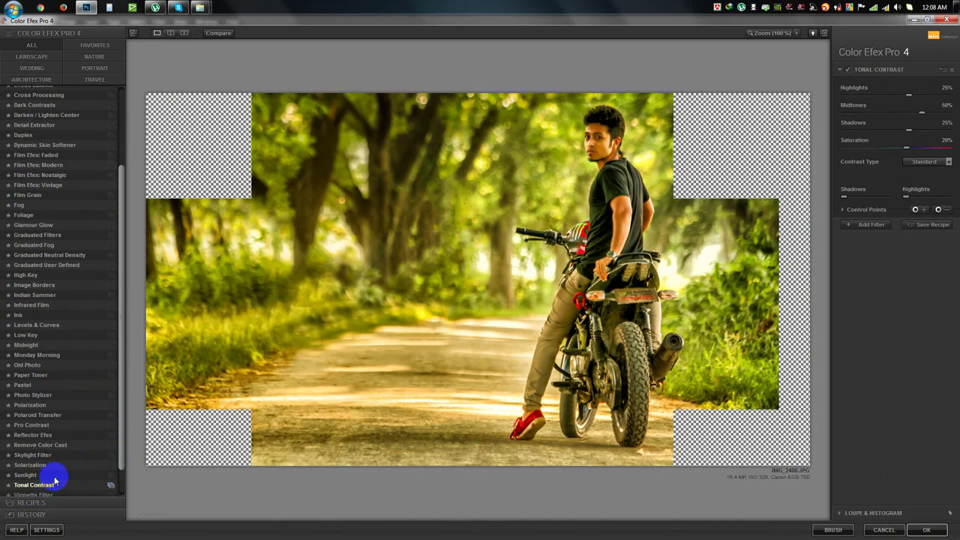
left_click(846, 72)
left_click(845, 73)
left_click(845, 73)
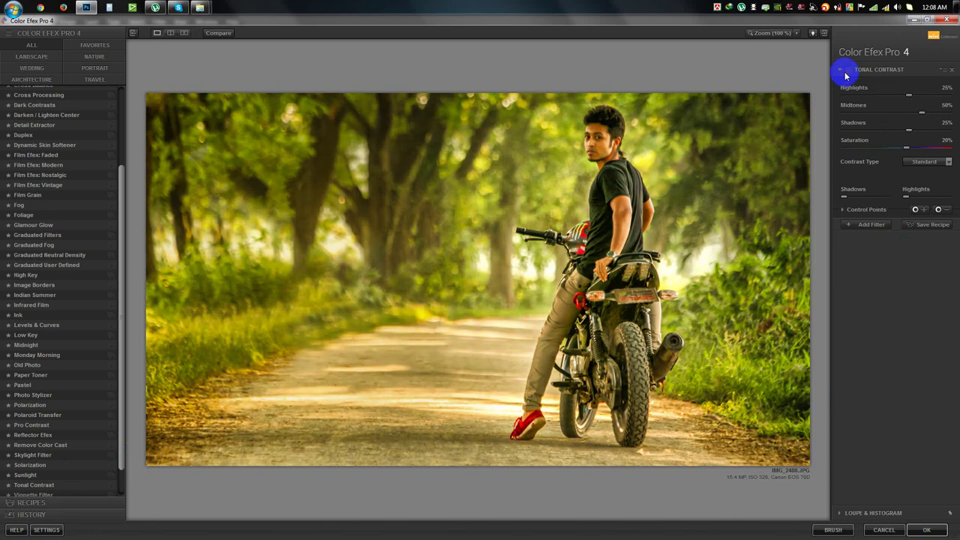
left_click(845, 73)
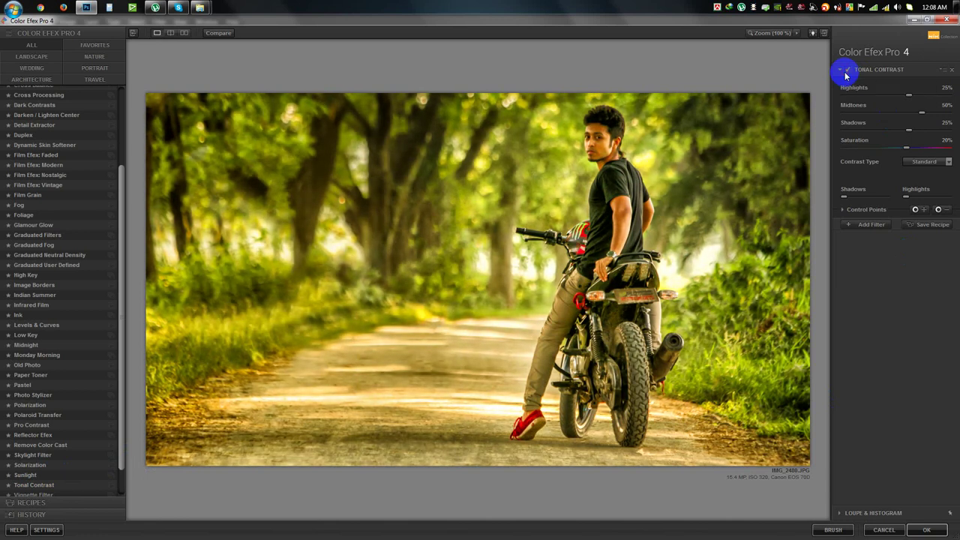
- Apply the Tonal Contrast result, lower its layer opacity, and select all three layers
left_click(938, 531)
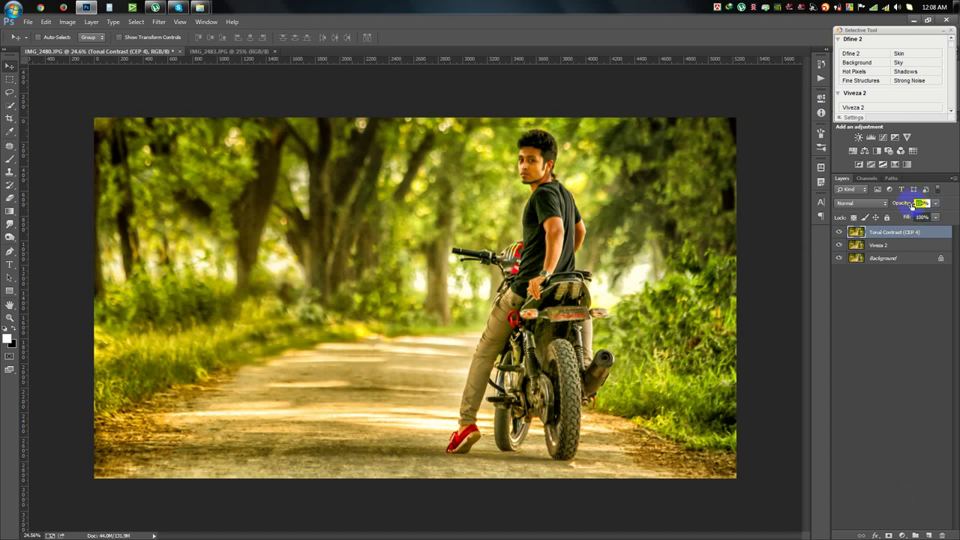
left_click_drag(912, 206, 908, 207)
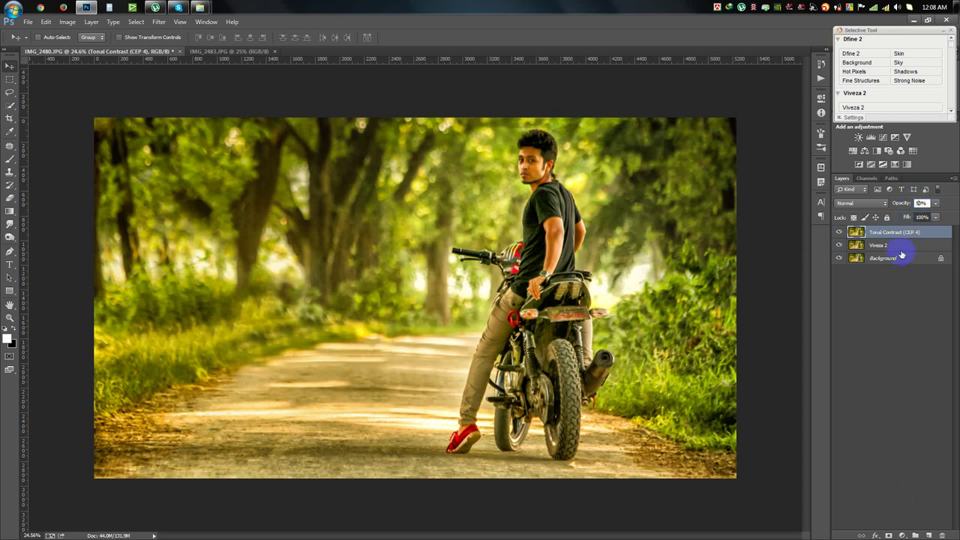
left_click(899, 258, "shift")
left_click(895, 248)
left_click(921, 202)
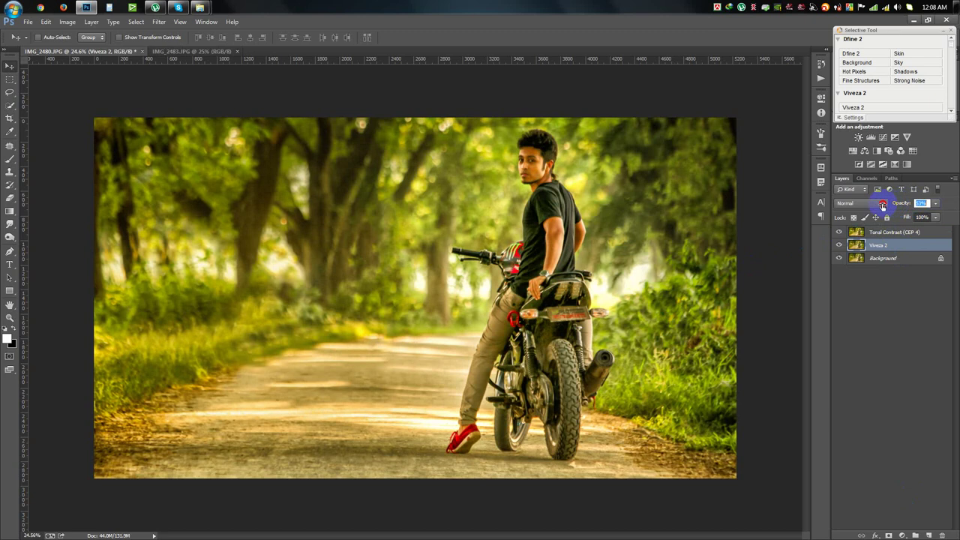
left_click(881, 232)
left_click(888, 263, "shift")
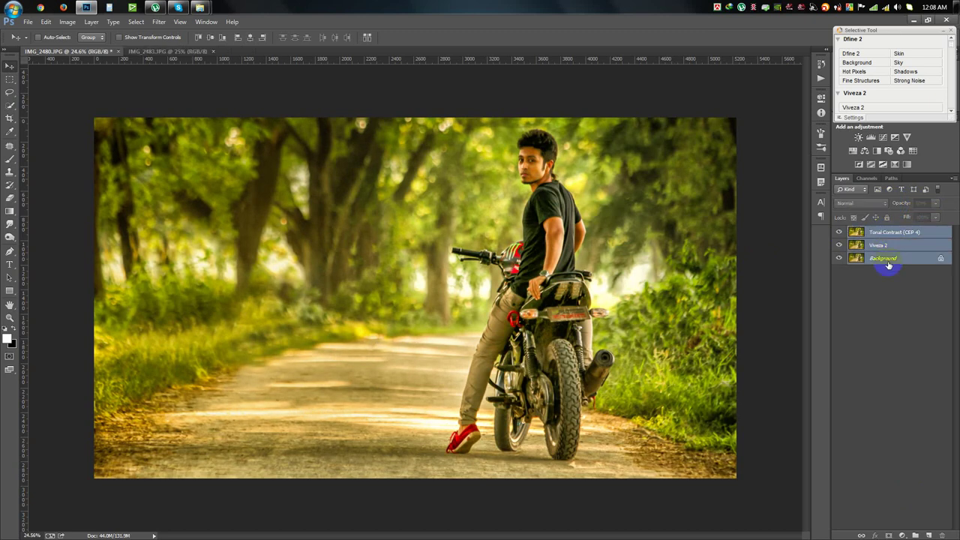
- Merge all layers into a single Background layer
key("ctrl+e")
key("ctrl+minus")
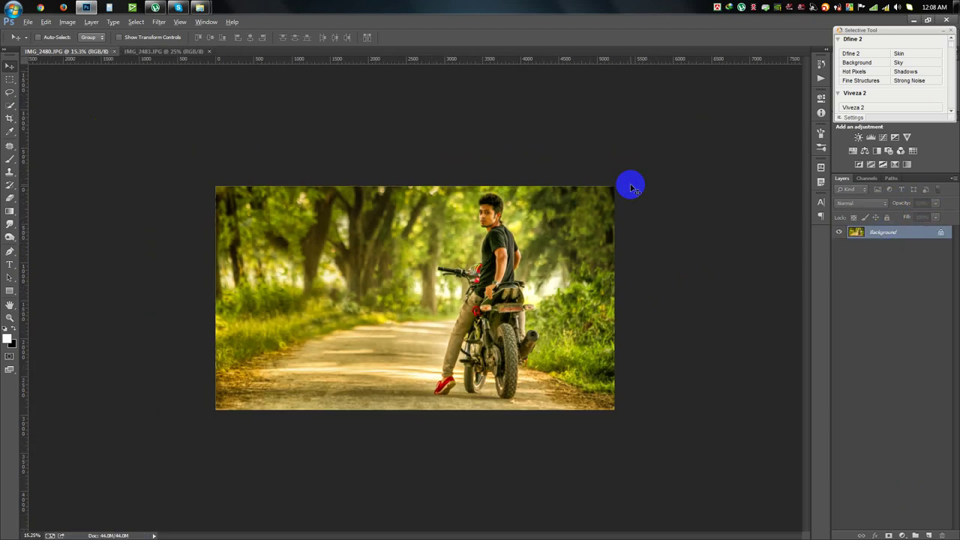
scroll(535, 187, "up", 3)
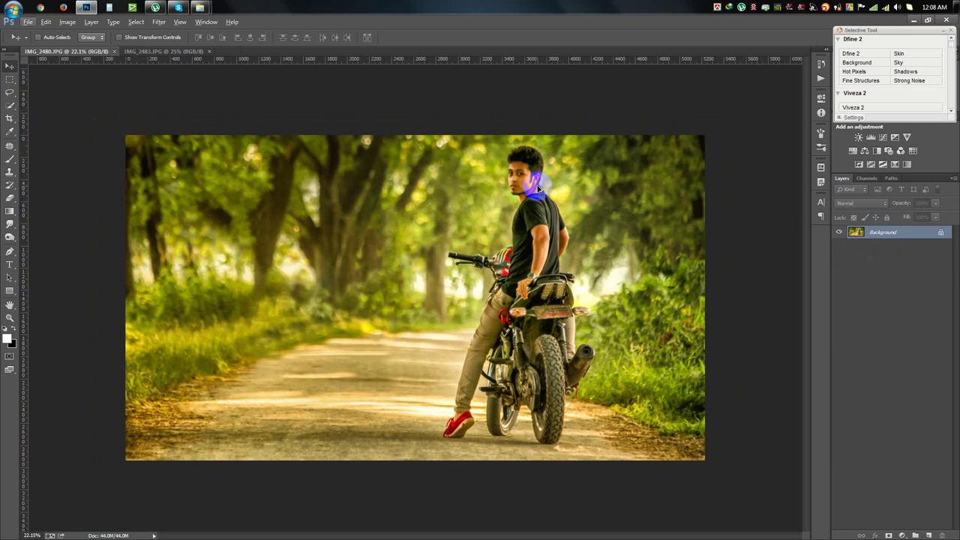
left_click(929, 535)
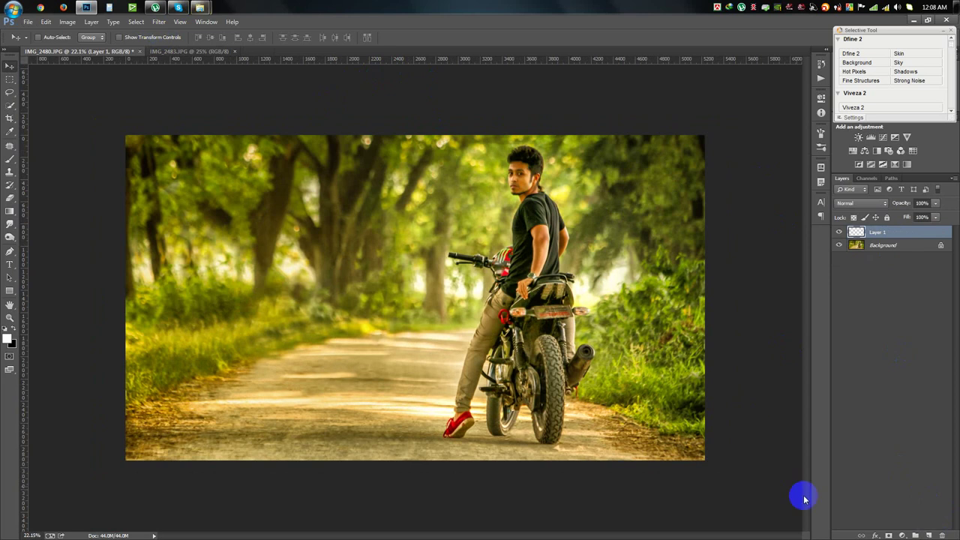
left_click(943, 535)
left_click(12, 8)
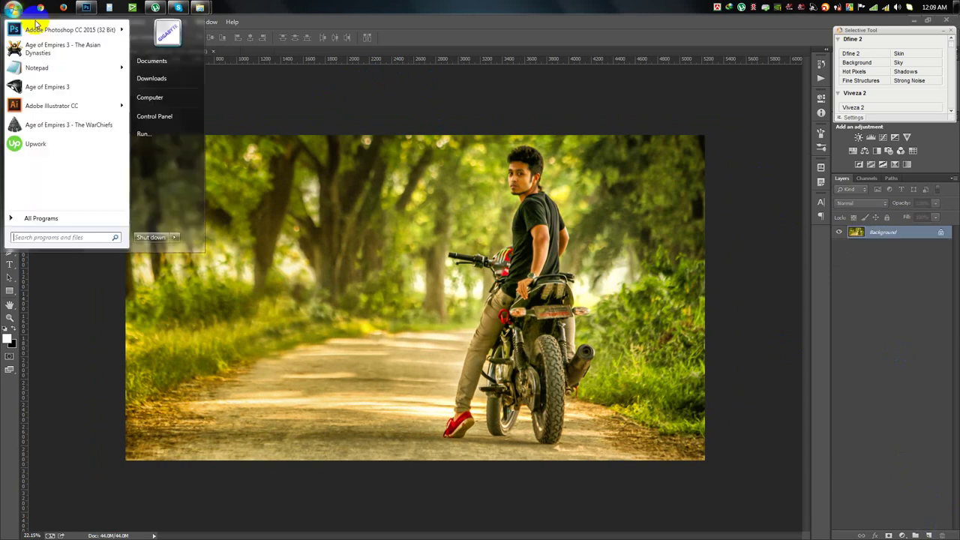
- Open the HELP FILE folder on the WORK (E:) drive and browse its files
left_click(161, 101)
double_click(390, 88)
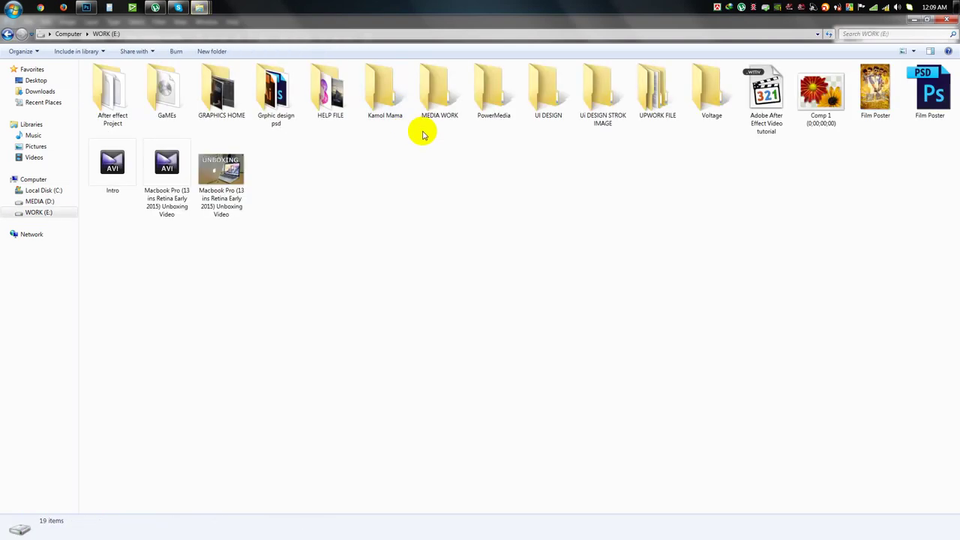
double_click(322, 94)
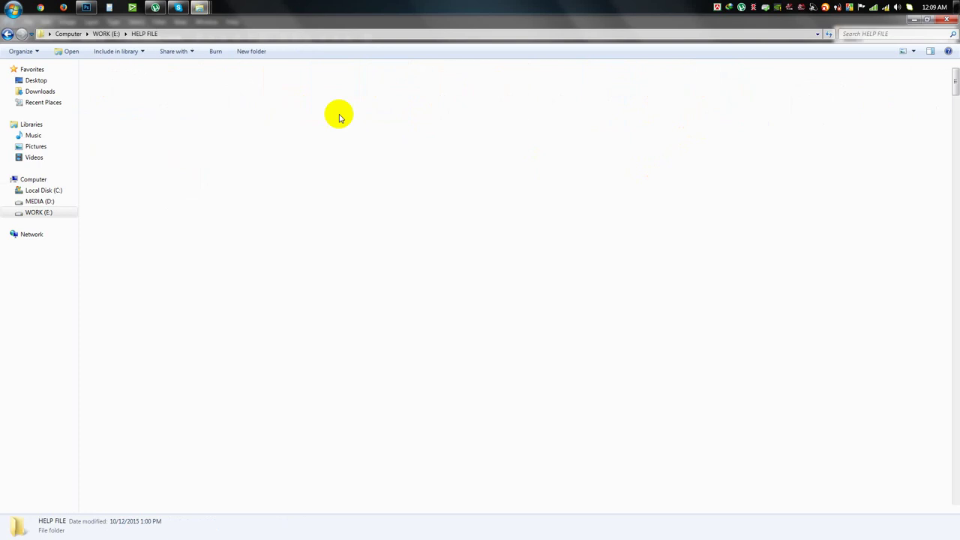
scroll(498, 281, "down", 10)
scroll(504, 291, "down", 10)
scroll(504, 292, "down", 10)
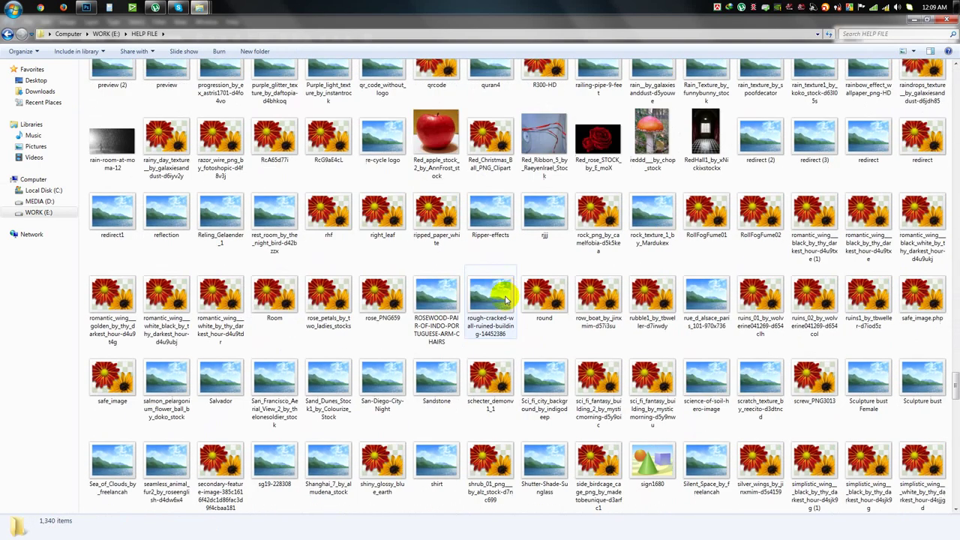
scroll(506, 294, "down", 10)
scroll(507, 299, "down", 5)
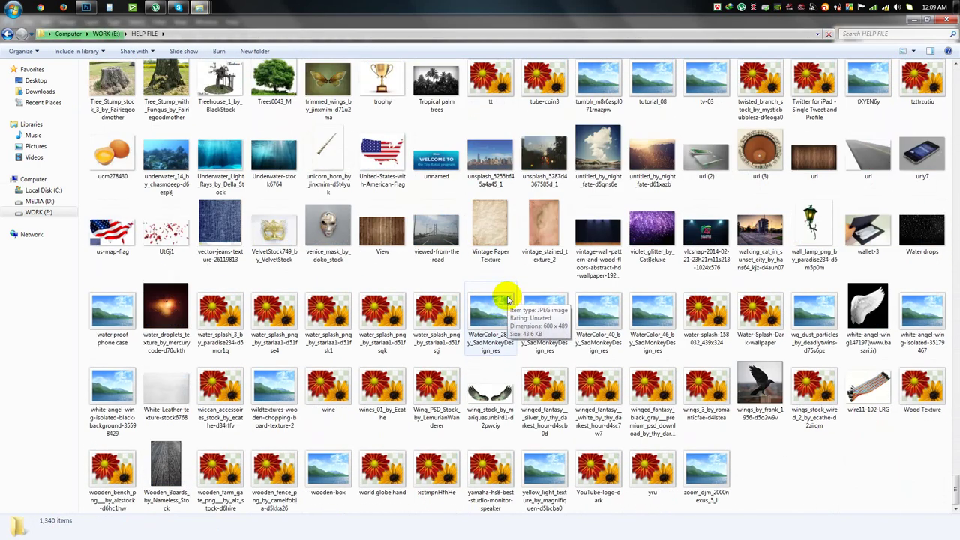
scroll(507, 299, "up", 3)
scroll(507, 299, "up", 4)
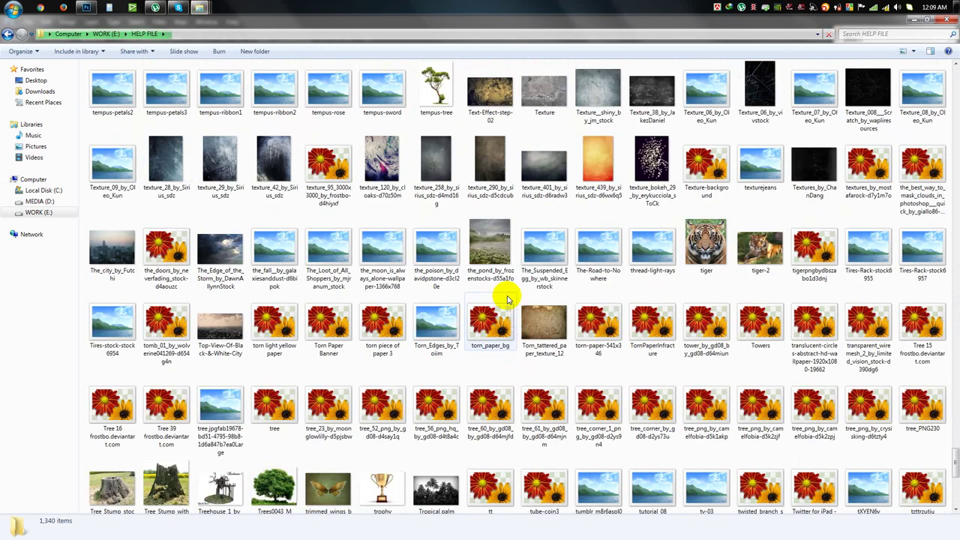
scroll(507, 300, "up", 3)
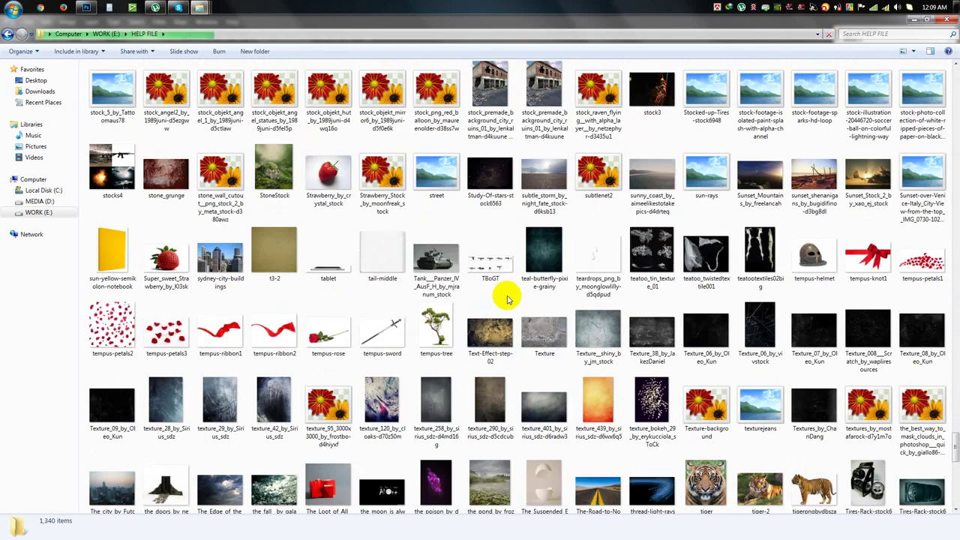
scroll(507, 300, "up", 3)
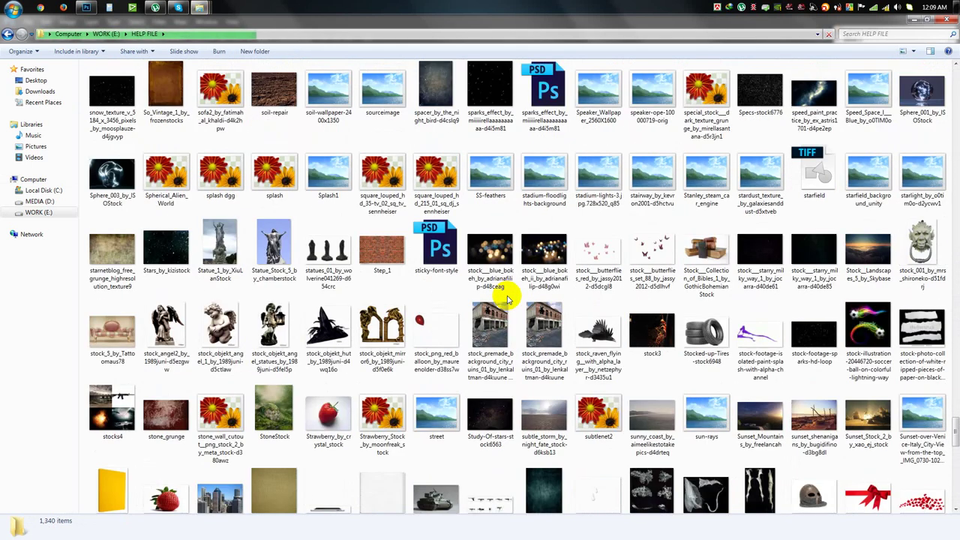
- Find the Smoke 2 image and drag it into the motorbike photo
scroll(507, 299, "down", 8)
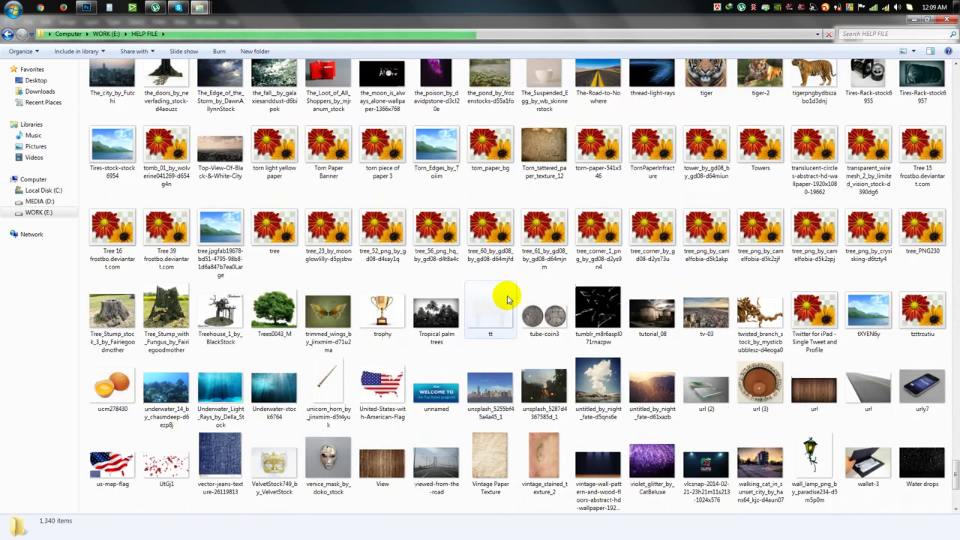
scroll(507, 299, "down", 3)
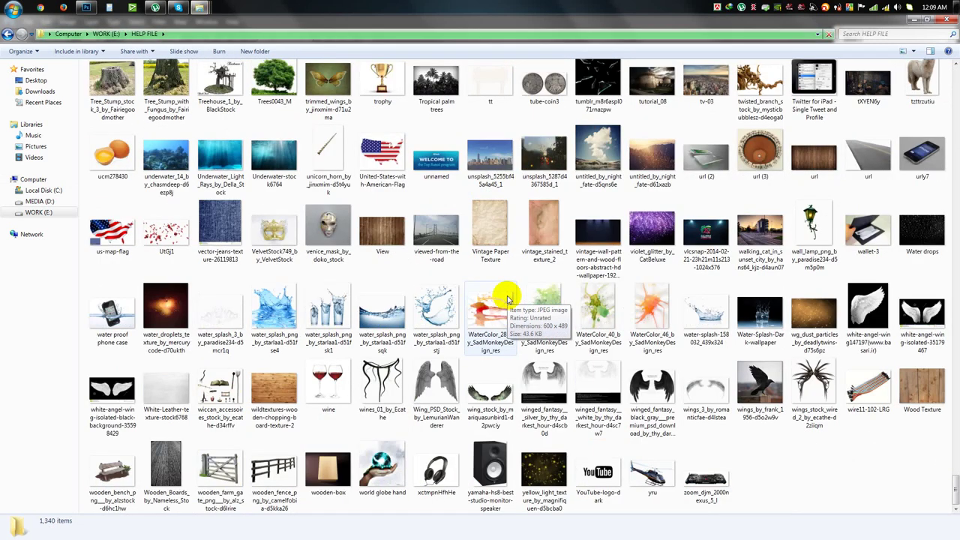
scroll(507, 299, "up", 5)
scroll(507, 299, "up", 5)
scroll(507, 299, "up", 5)
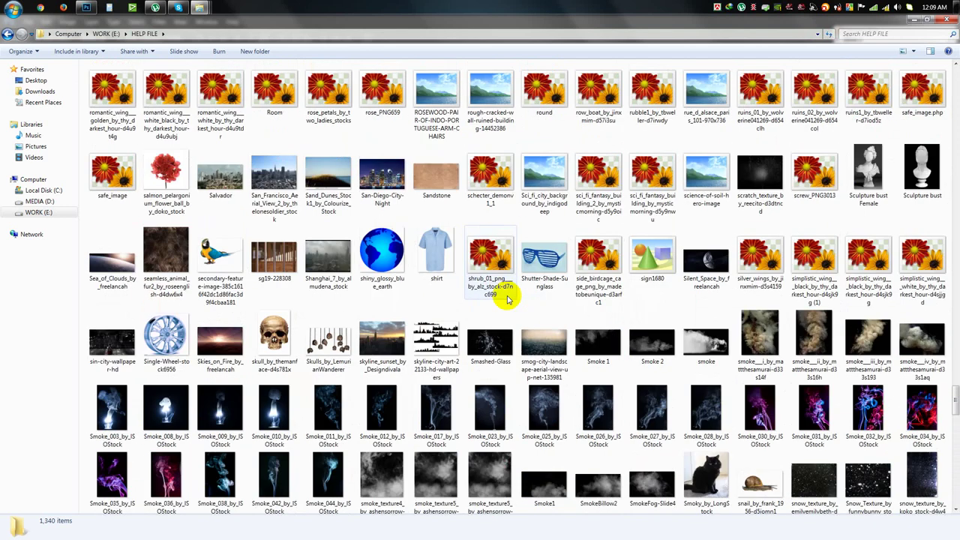
mouse_move(653, 343)
left_mouse_down()
mouse_move(456, 279)
mouse_move(420, 331)
left_mouse_up()
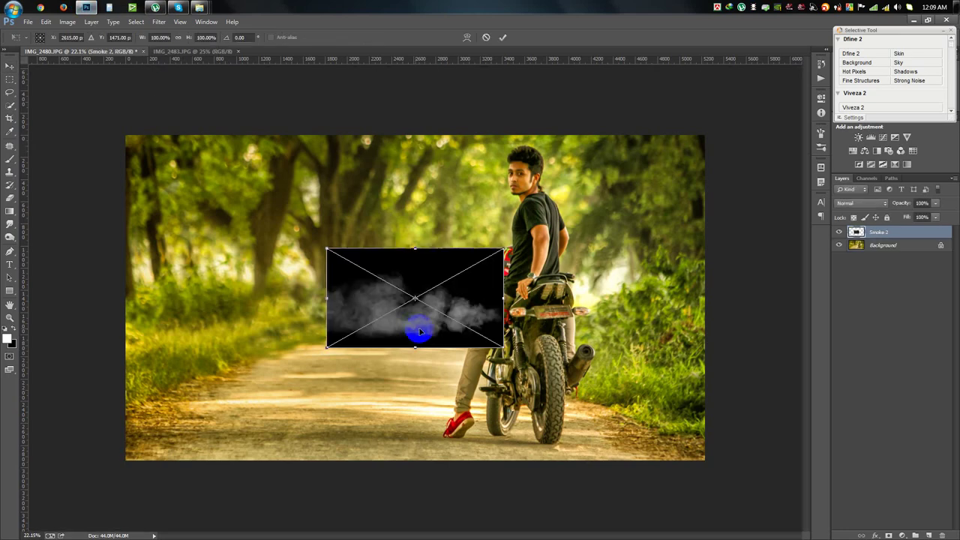
- Flip the smoke horizontally and move it beside the bike's exhaust
right_click(387, 297)
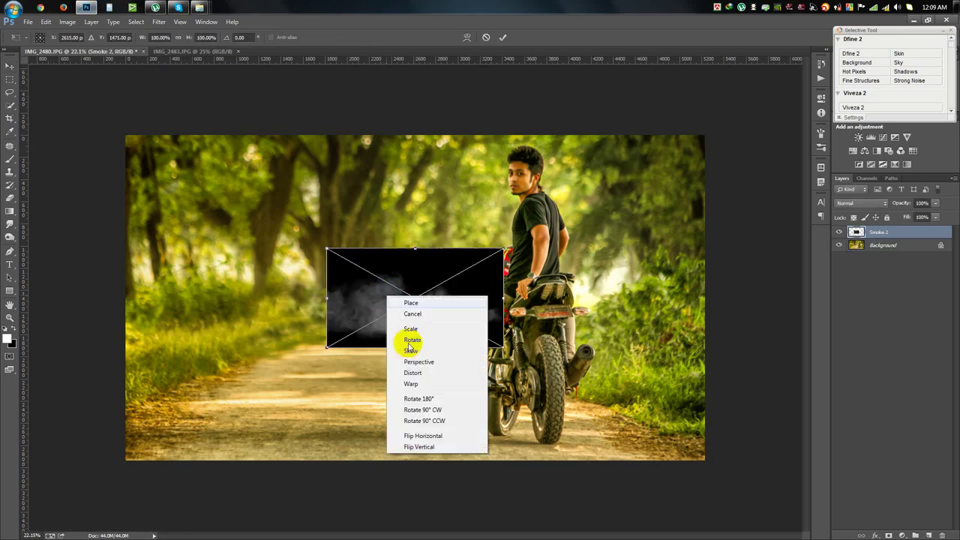
left_click(433, 435)
left_click_drag(413, 344, 672, 371)
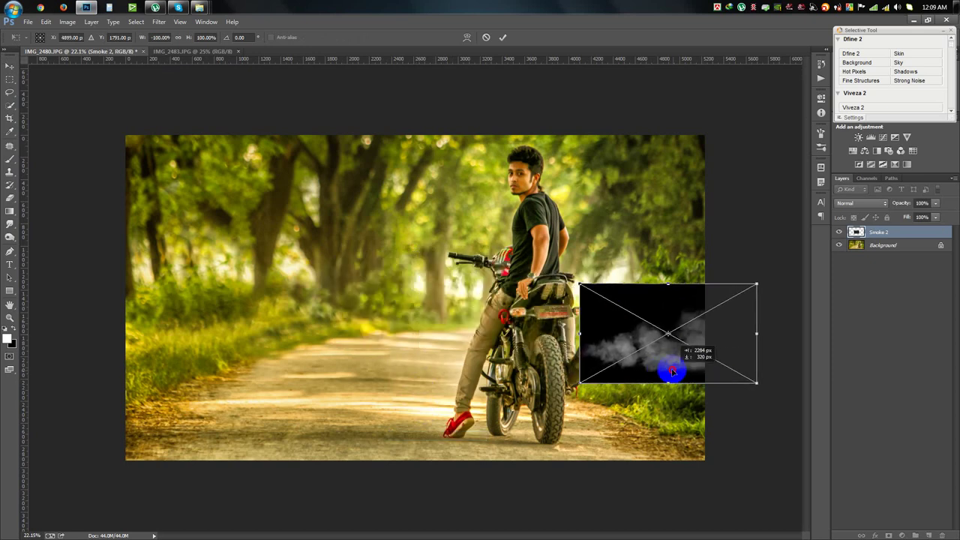
- Distort the smoke's right side into a wedge widening toward the photo's right edge
mouse_move(755, 285)
left_mouse_down()
mouse_move(721, 198)
mouse_move(703, 189)
left_mouse_up()
mouse_move(755, 333)
left_mouse_down()
mouse_move(726, 227)
mouse_move(677, 216)
mouse_move(713, 208)
left_mouse_up()
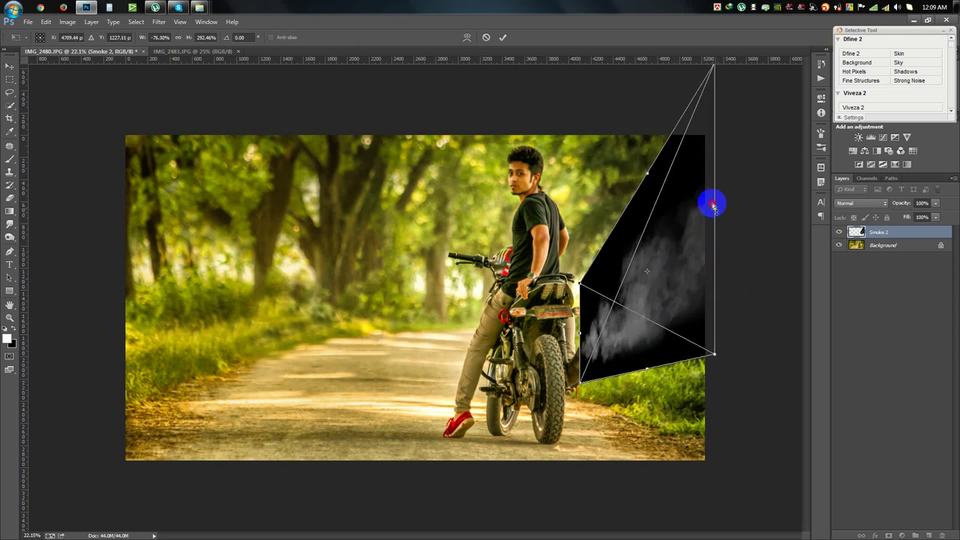
left_click_drag(714, 205, 714, 185)
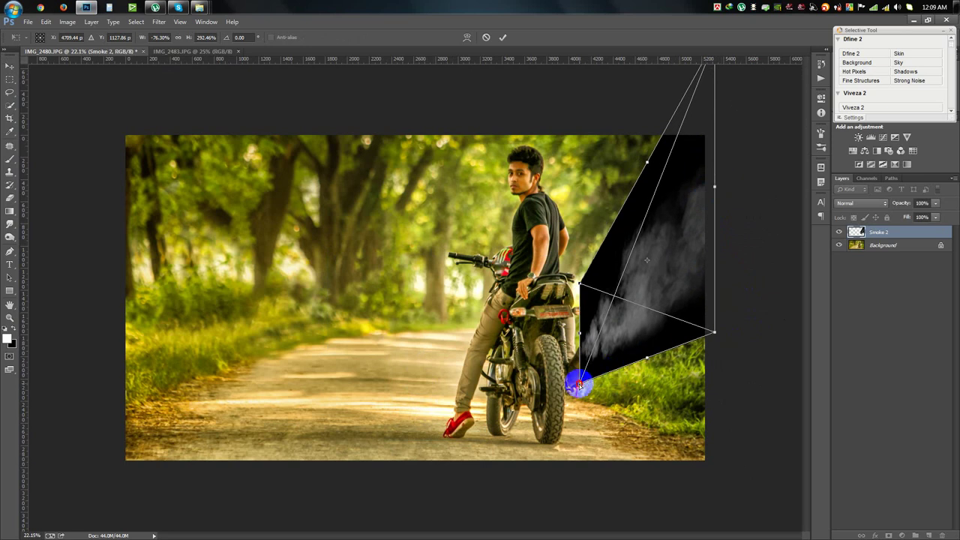
left_click_drag(606, 340, 613, 344)
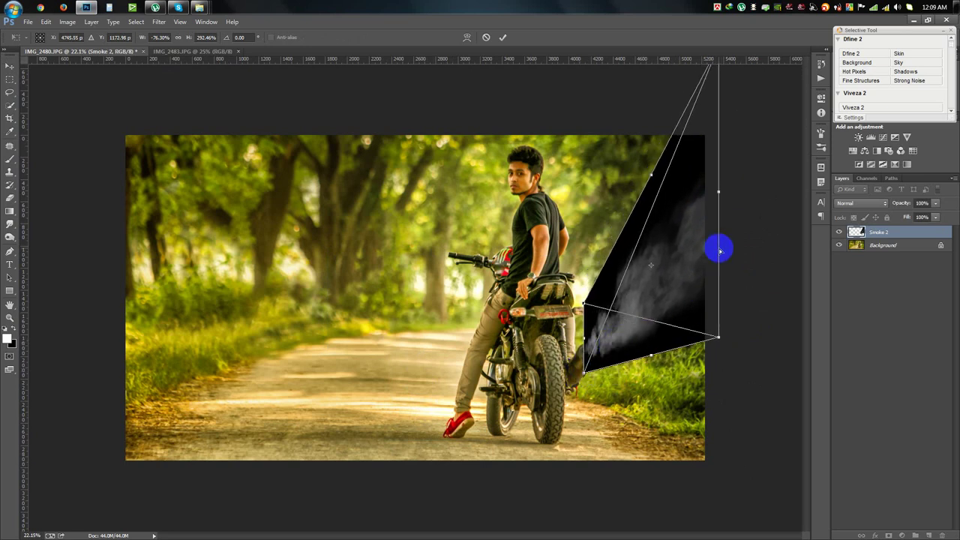
left_click_drag(719, 250, 707, 250)
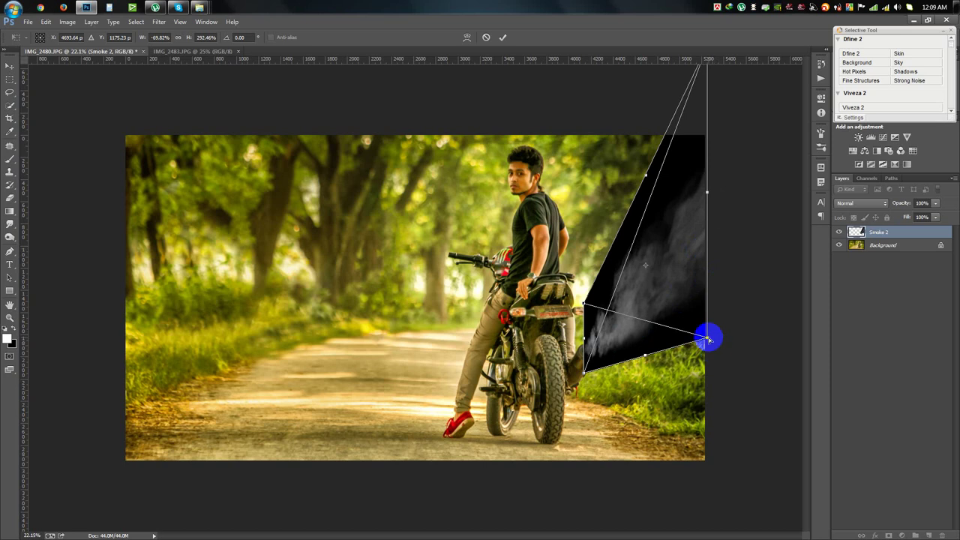
left_click_drag(709, 338, 707, 348)
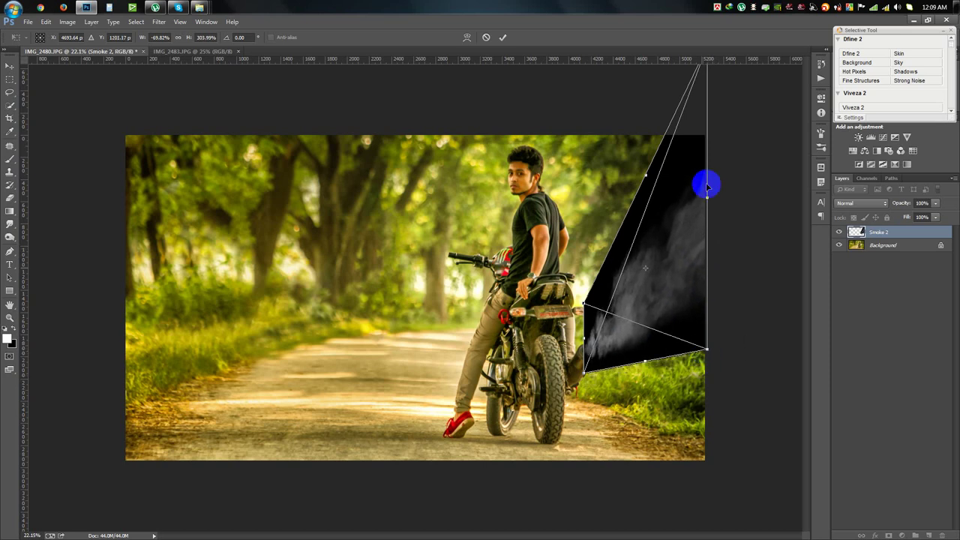
left_click_drag(707, 198, 705, 186)
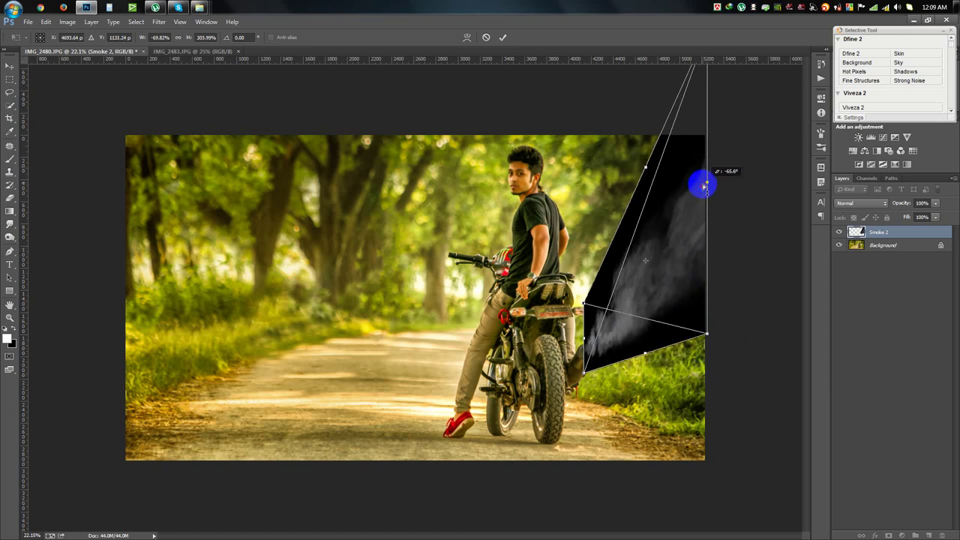
- Commit the transform and set the smoke layer's blend mode to Screen
key("Return")
left_click(862, 203)
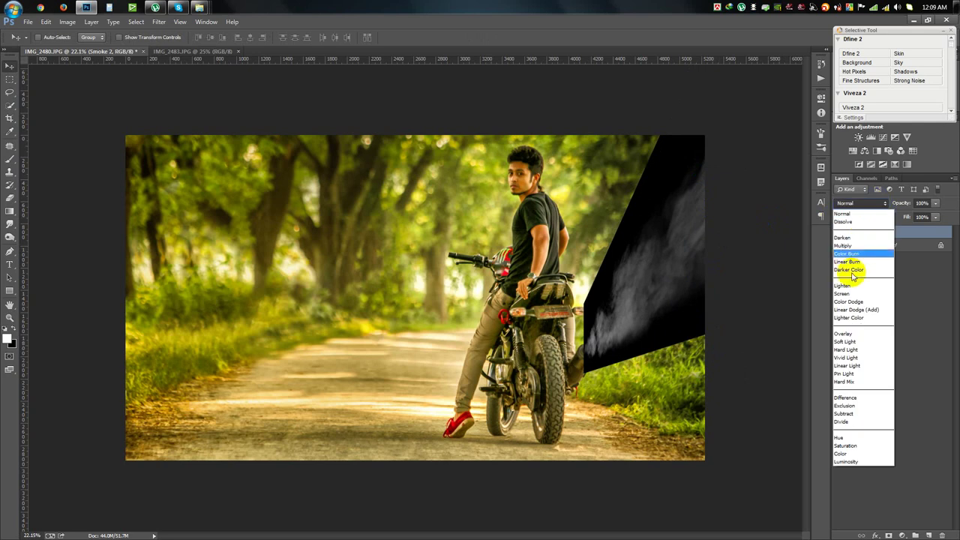
left_click(845, 293)
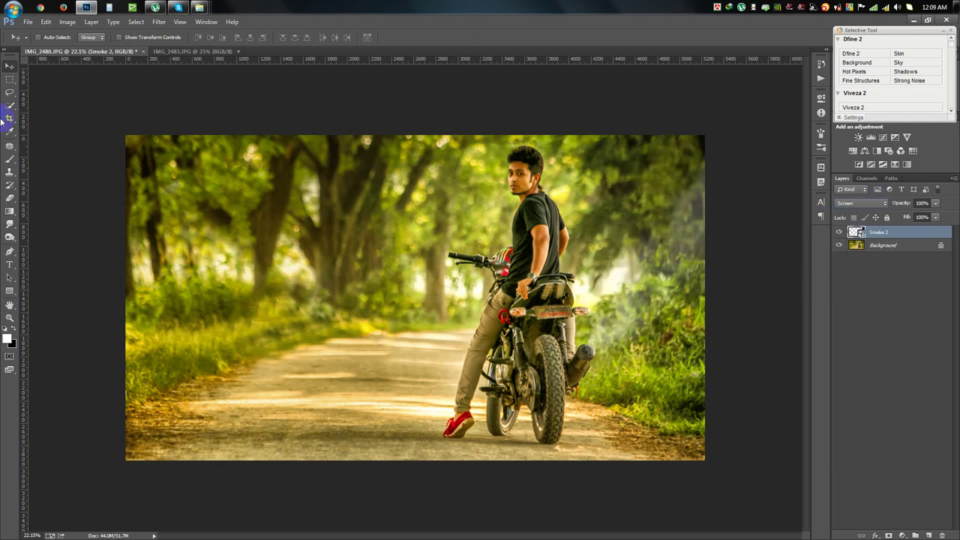
key("shift+minus")
key("shift+minus")
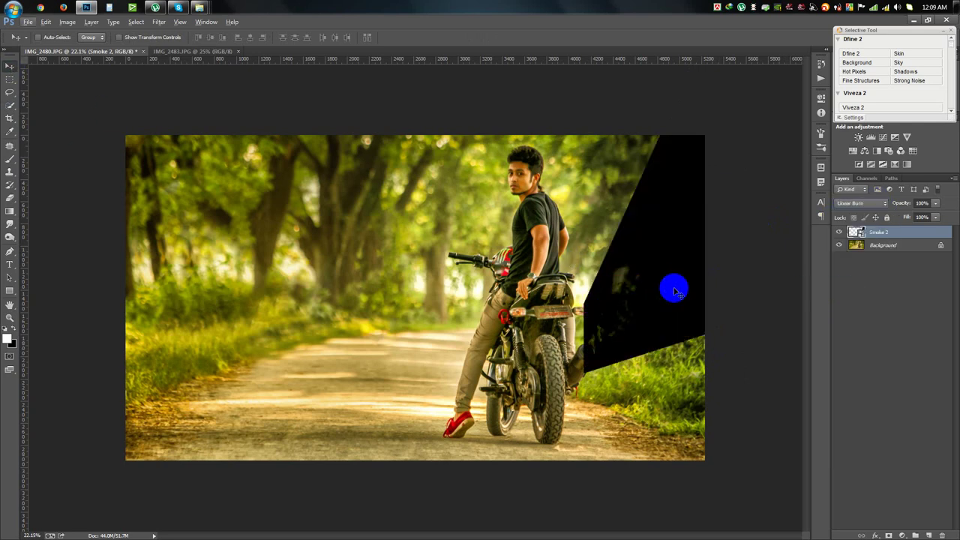
key("shift+plus")
key("shift+minus")
key("shift+plus")
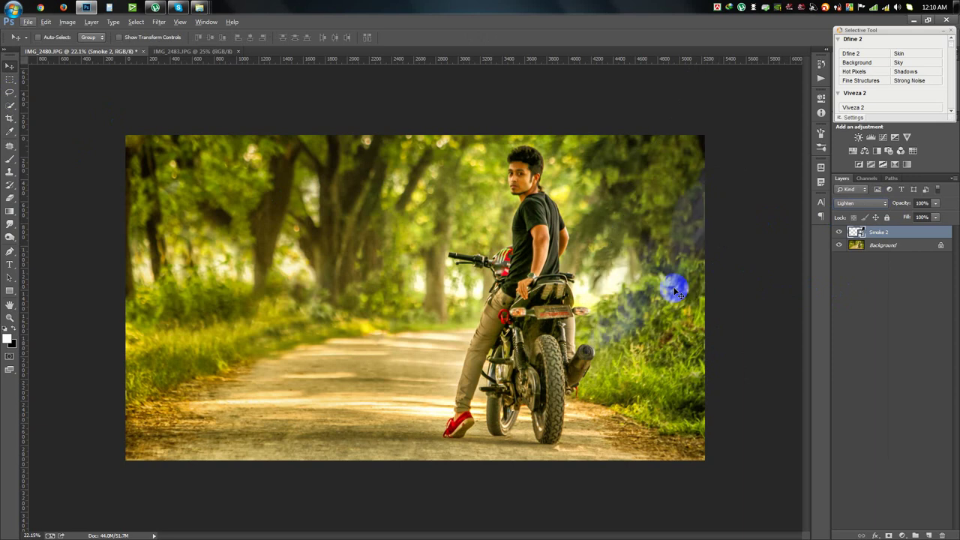
key("shift+plus")
- Nudge the smoke toward the exhaust, duplicate the layer, and select Smoke 2 copy
scroll(677, 295, "up", 2)
scroll(682, 304, "up", 2)
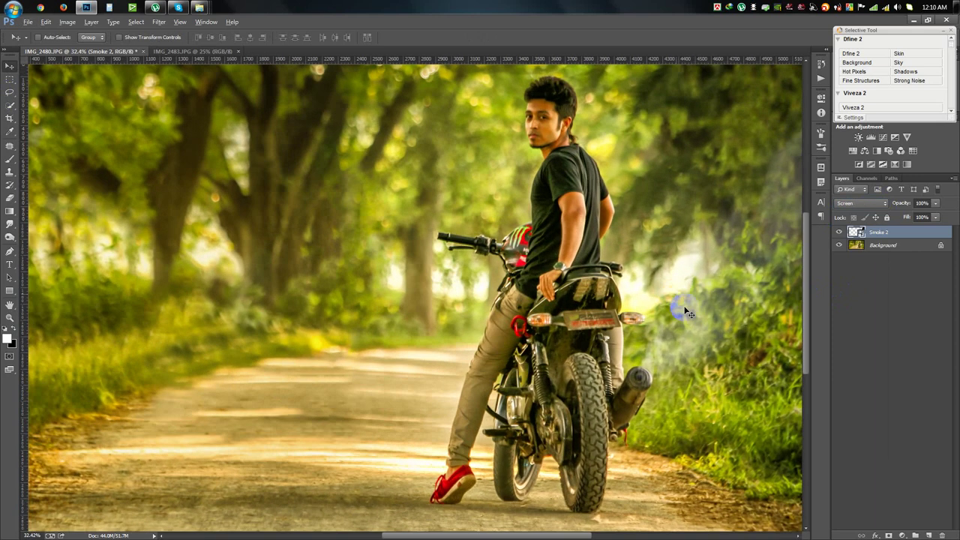
left_click_drag(700, 345, 696, 344)
scroll(698, 345, "up", 1)
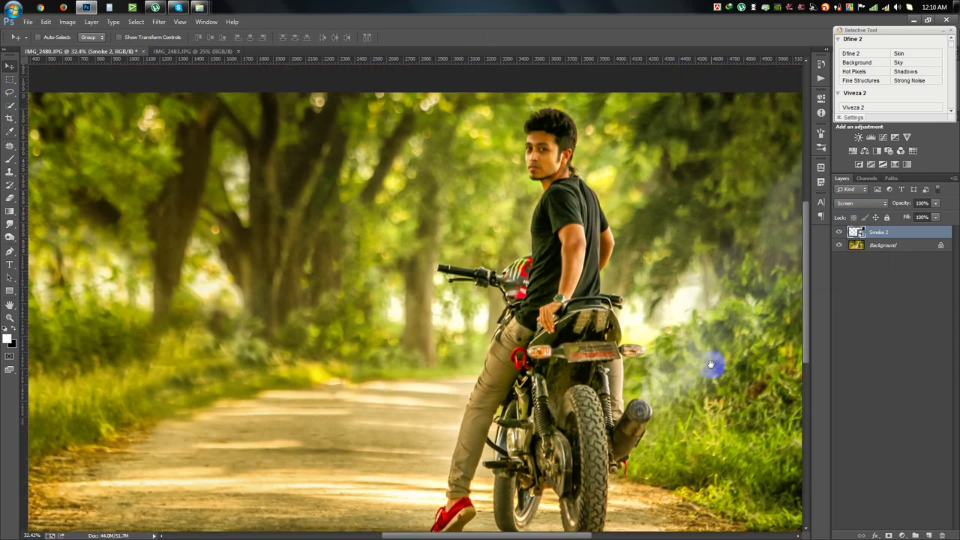
scroll(709, 401, "up", 2)
scroll(615, 332, "up", 1)
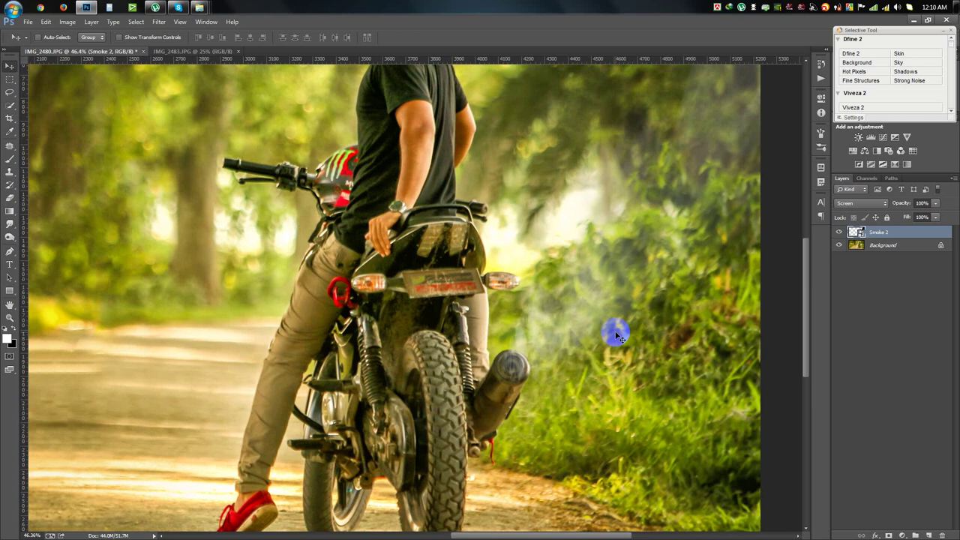
key("ctrl+j")
key("ctrl+j")
scroll(600, 324, "down", 3)
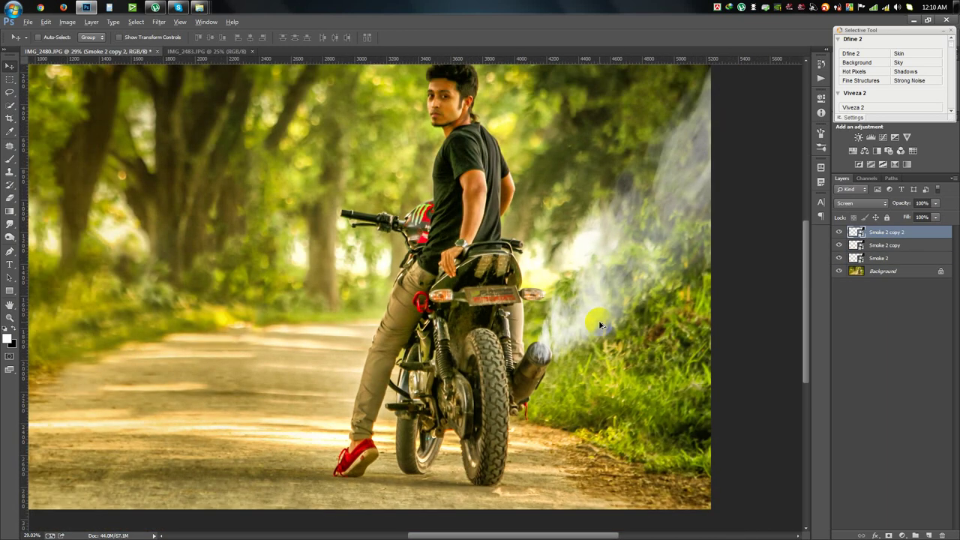
scroll(617, 321, "down", 1)
left_click_drag(707, 311, 690, 322)
scroll(691, 329, "up", 2)
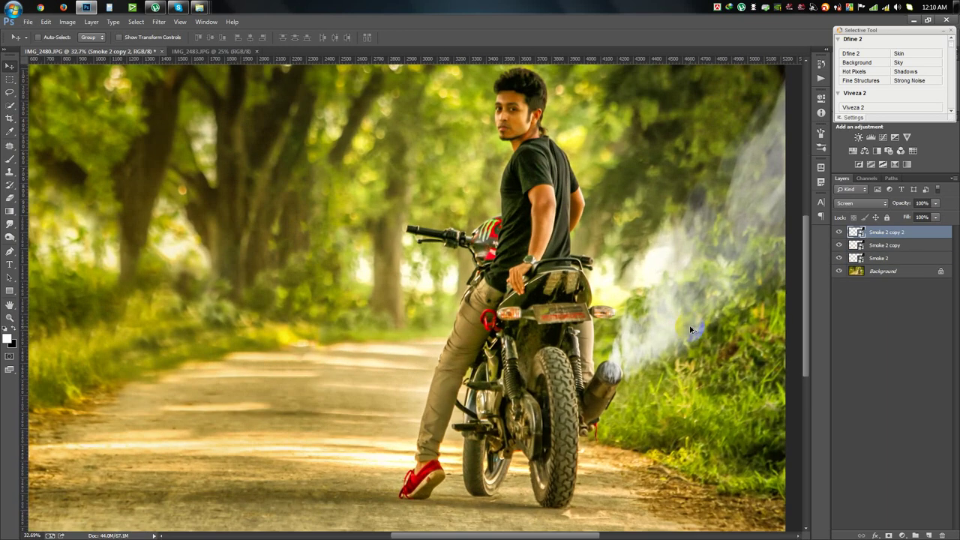
left_click(877, 249)
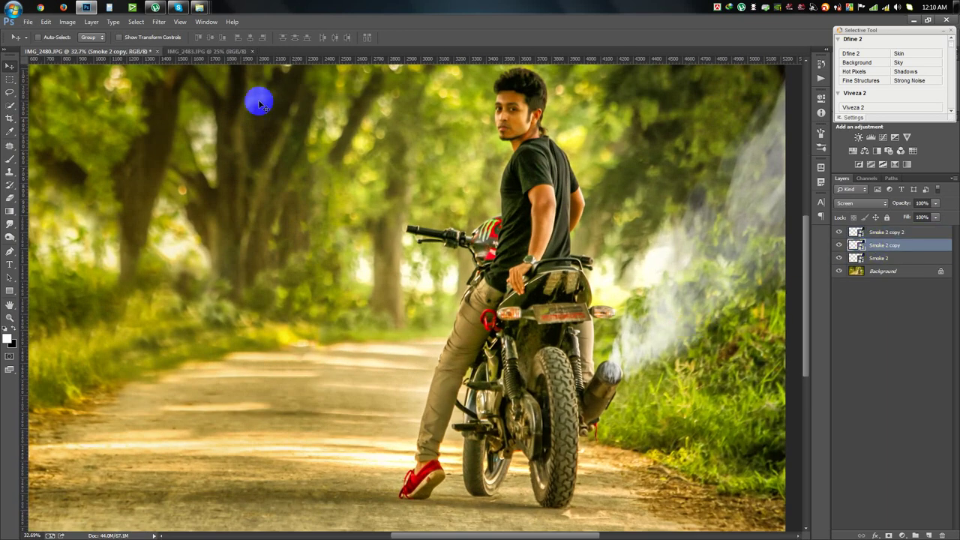
- Apply a 166.1-pixel Gaussian Blur to the Smoke 2 copy layer
left_click(159, 21)
left_click(321, 211)
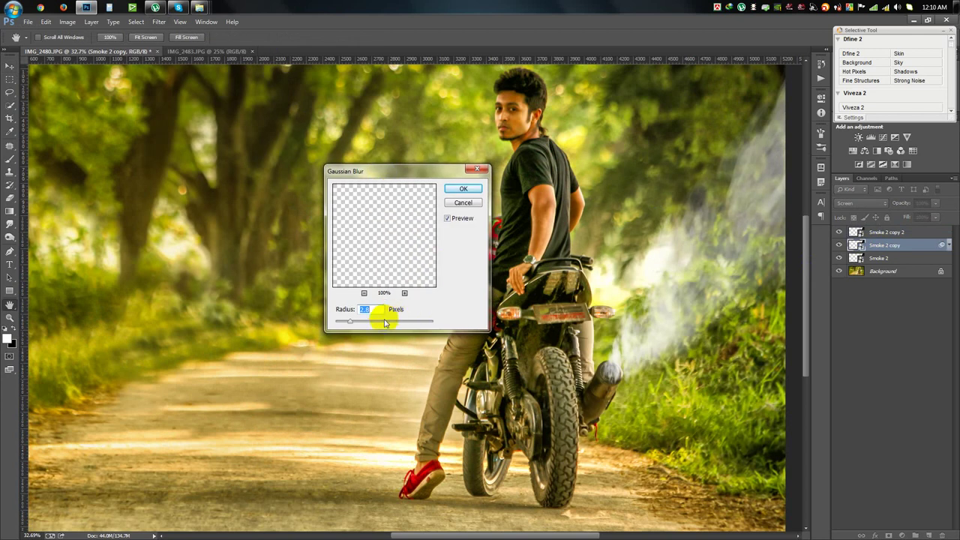
left_click_drag(400, 320, 410, 321)
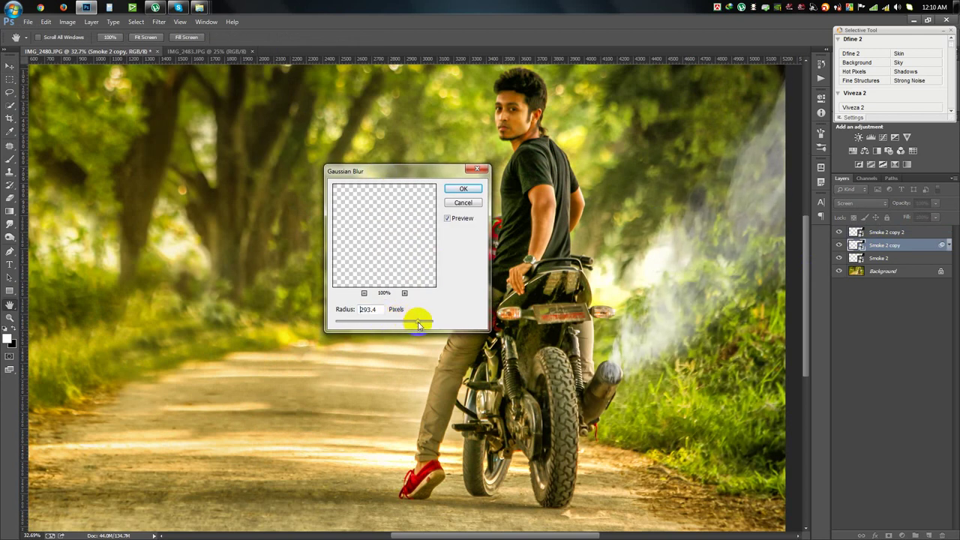
left_click(459, 192)
- Select Smoke 2 copy 2 and cancel repeating the Gaussian Blur on it
left_click(886, 233)
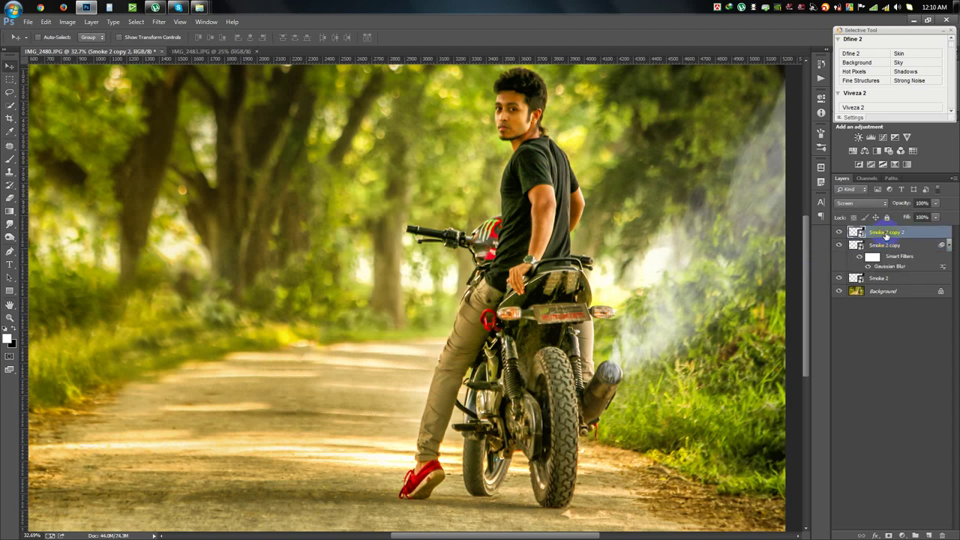
key("ctrl+alt+f")
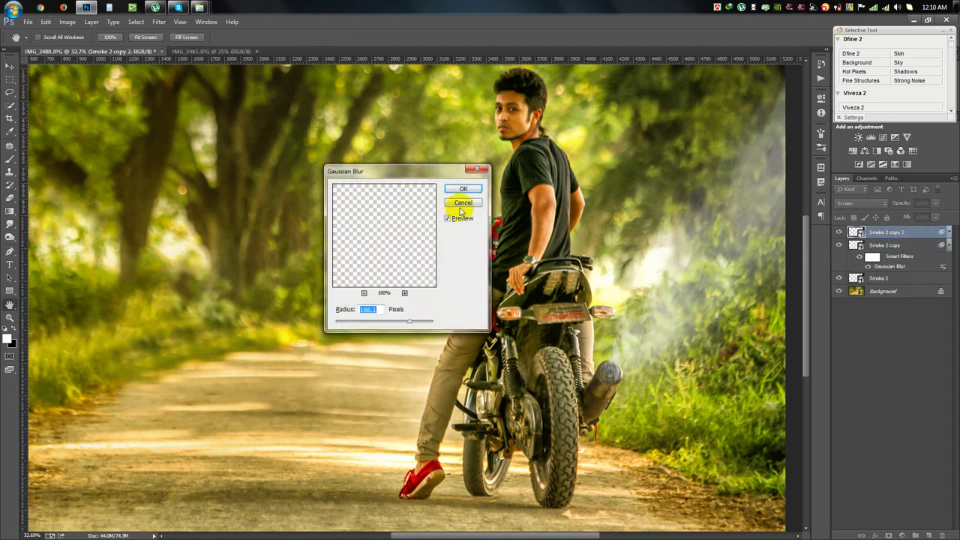
left_click(463, 203)
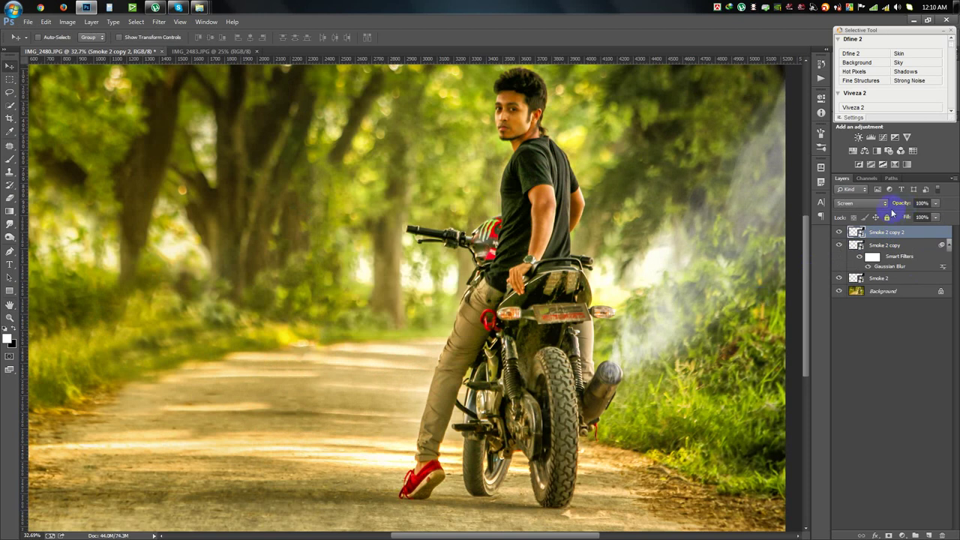
scroll(602, 308, "down", 2)
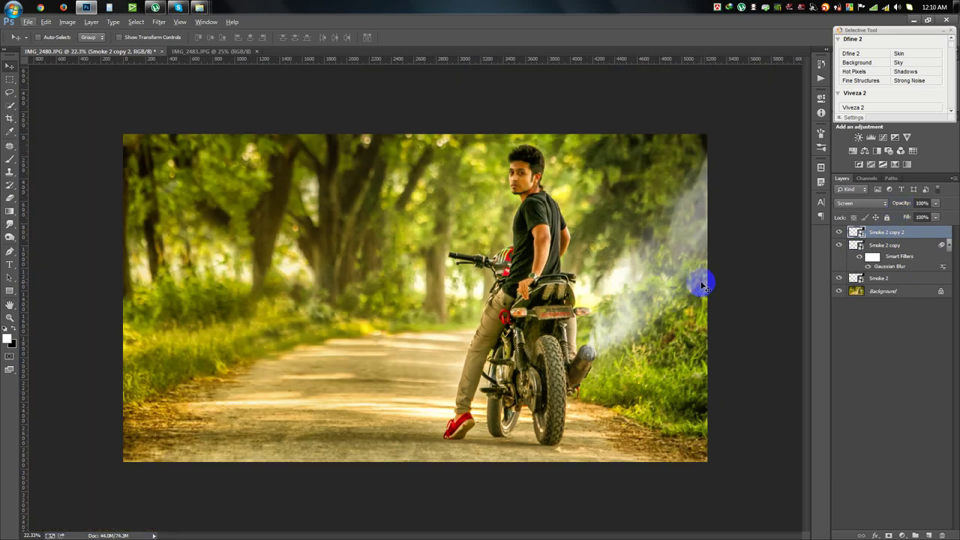
- Stretch the top smoke copy down toward the road beside the bike
key("ctrl+t")
mouse_move(702, 285)
left_mouse_down()
mouse_move(713, 335)
mouse_move(698, 422)
left_mouse_up()
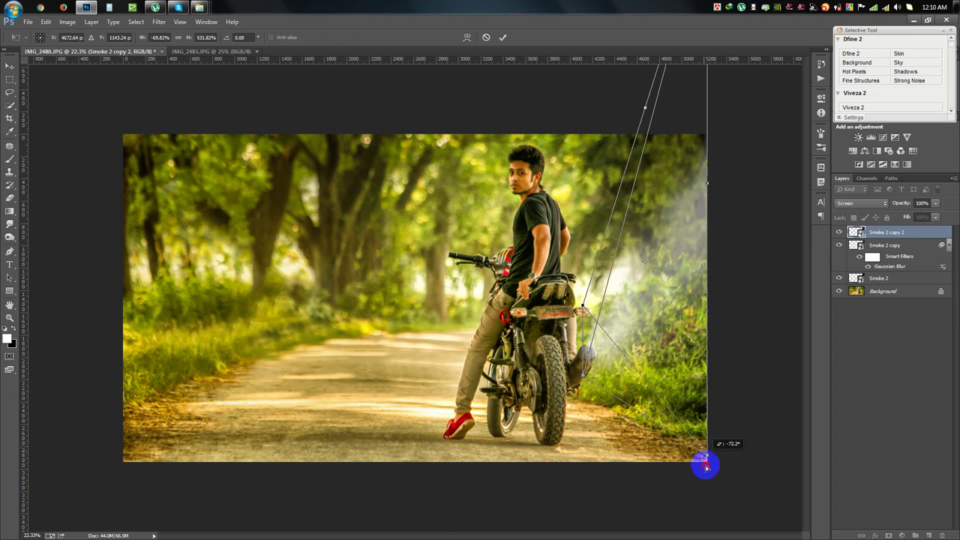
left_click_drag(698, 422, 707, 484)
key("Return")
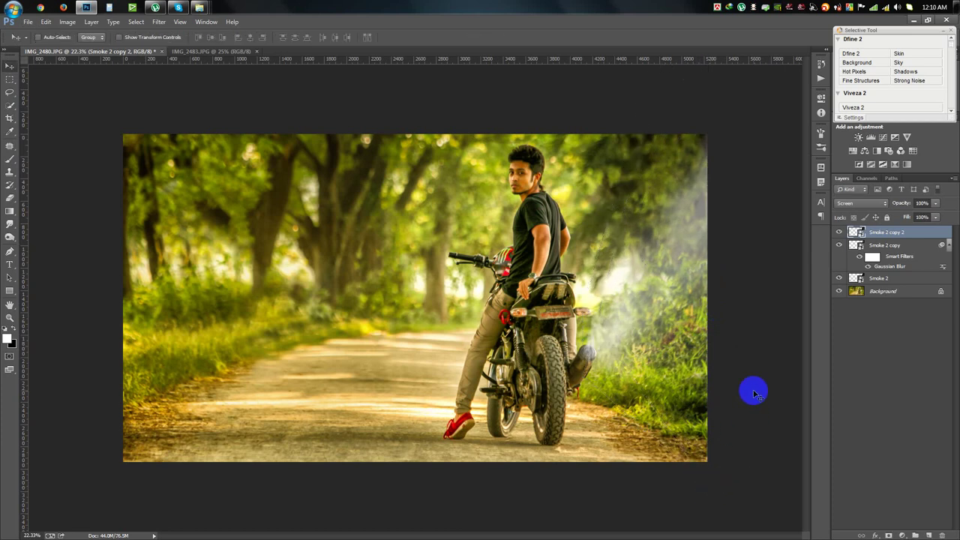
- Merge all layers into the Background and save the photo
left_click(948, 244)
left_click(919, 273, "shift")
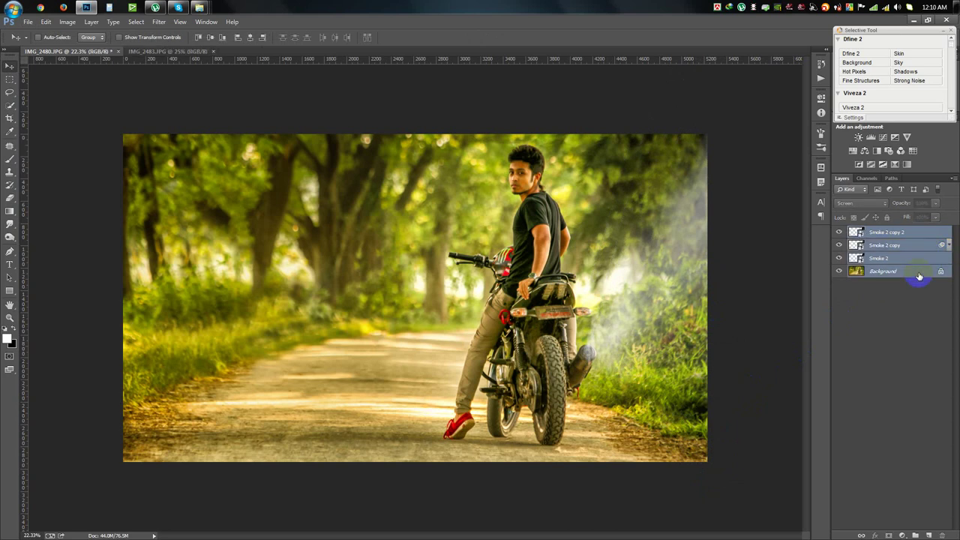
key("ctrl+e")
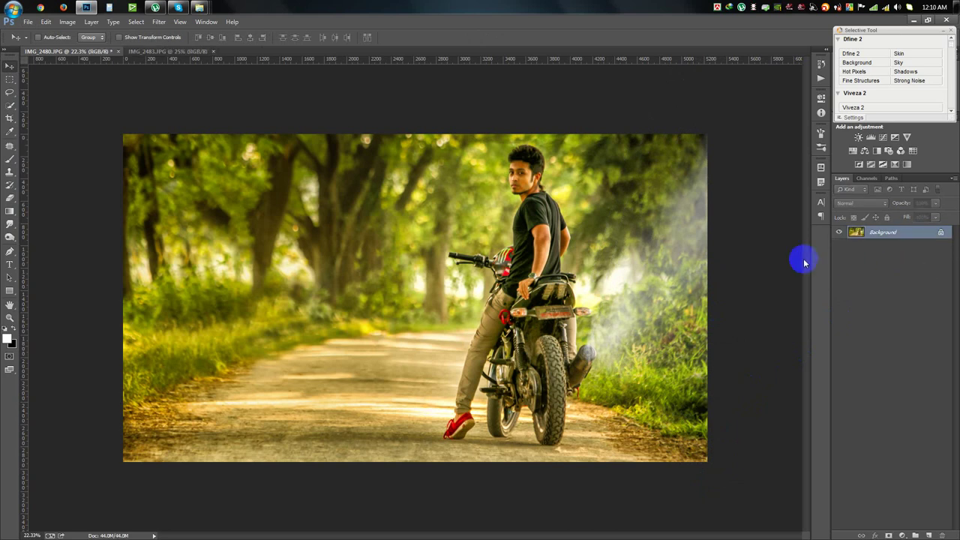
key("ctrl+s")
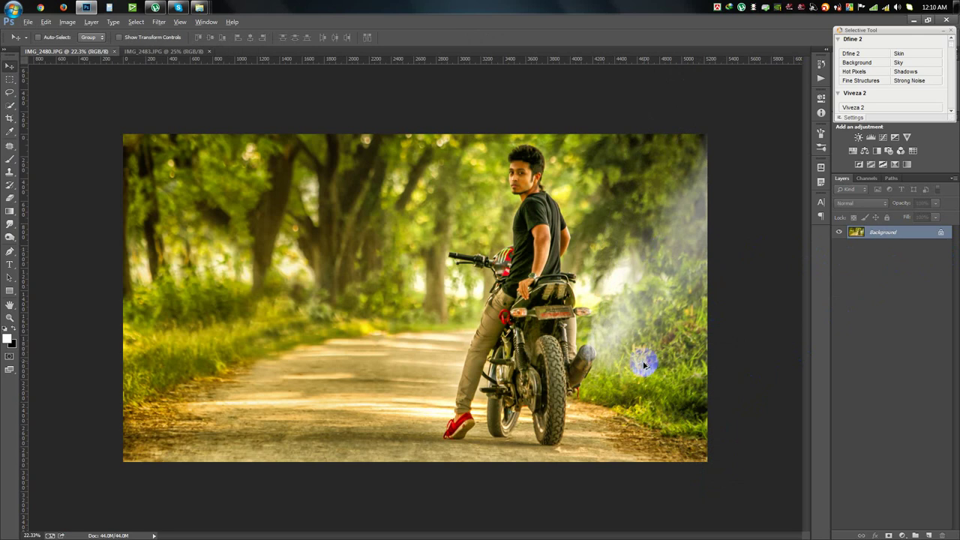
scroll(643, 365, "up", 4)
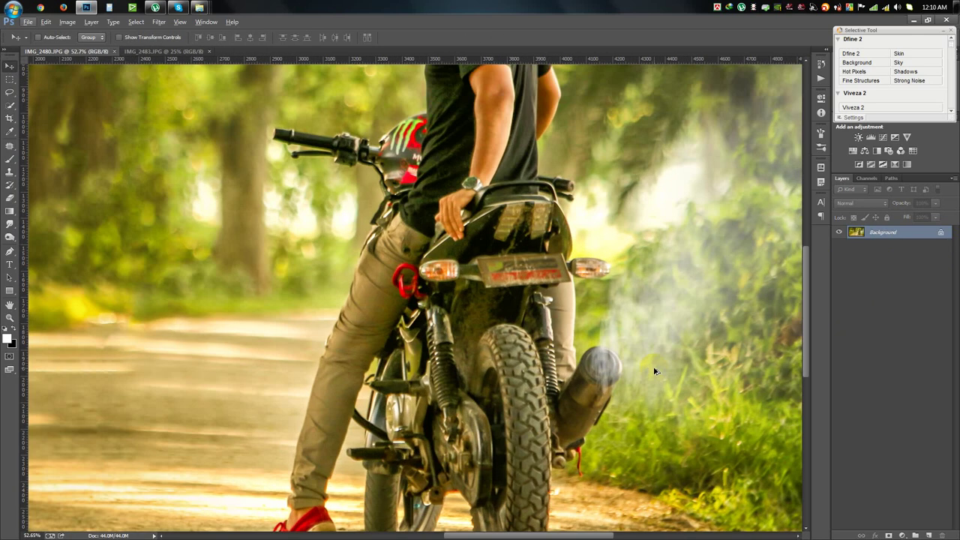
scroll(655, 370, "down", 4)
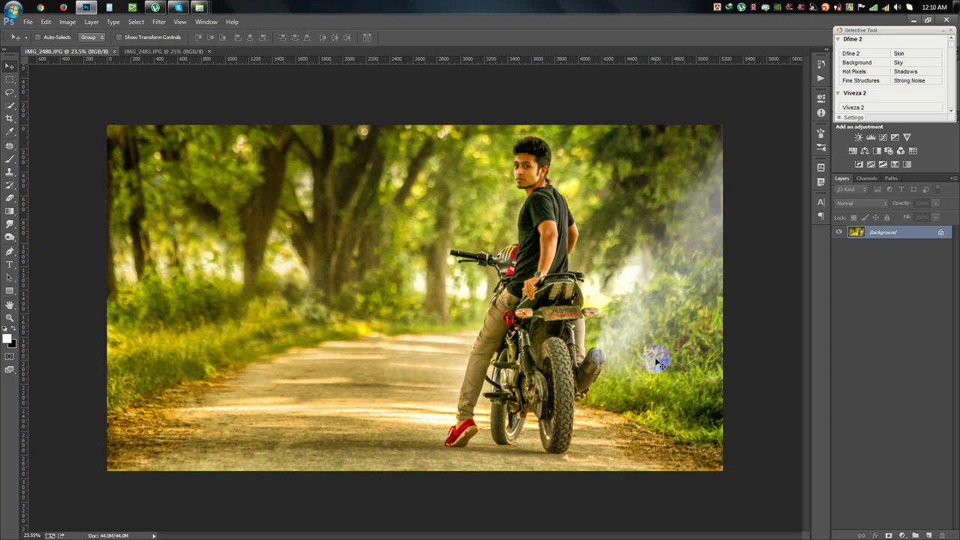